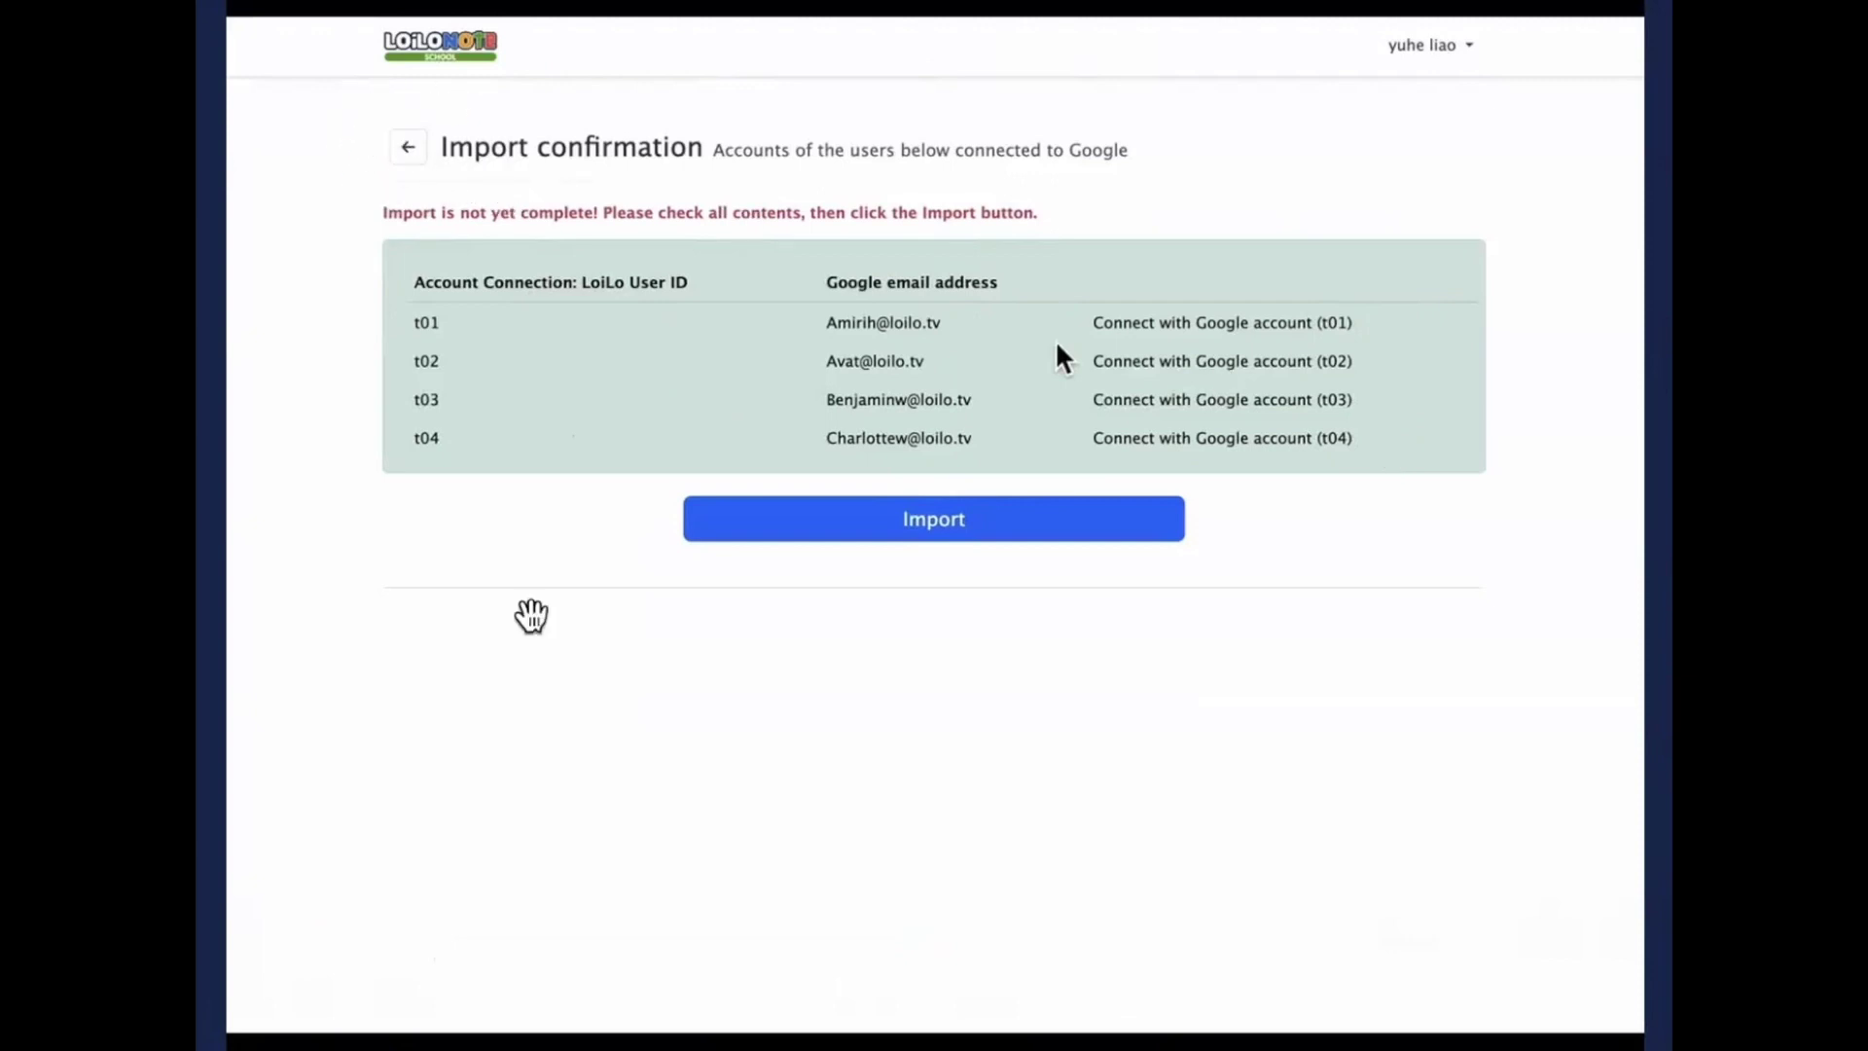
Play the recording of connecting teacher accounts with Google to its end and return to the card board
click(255, 1012)
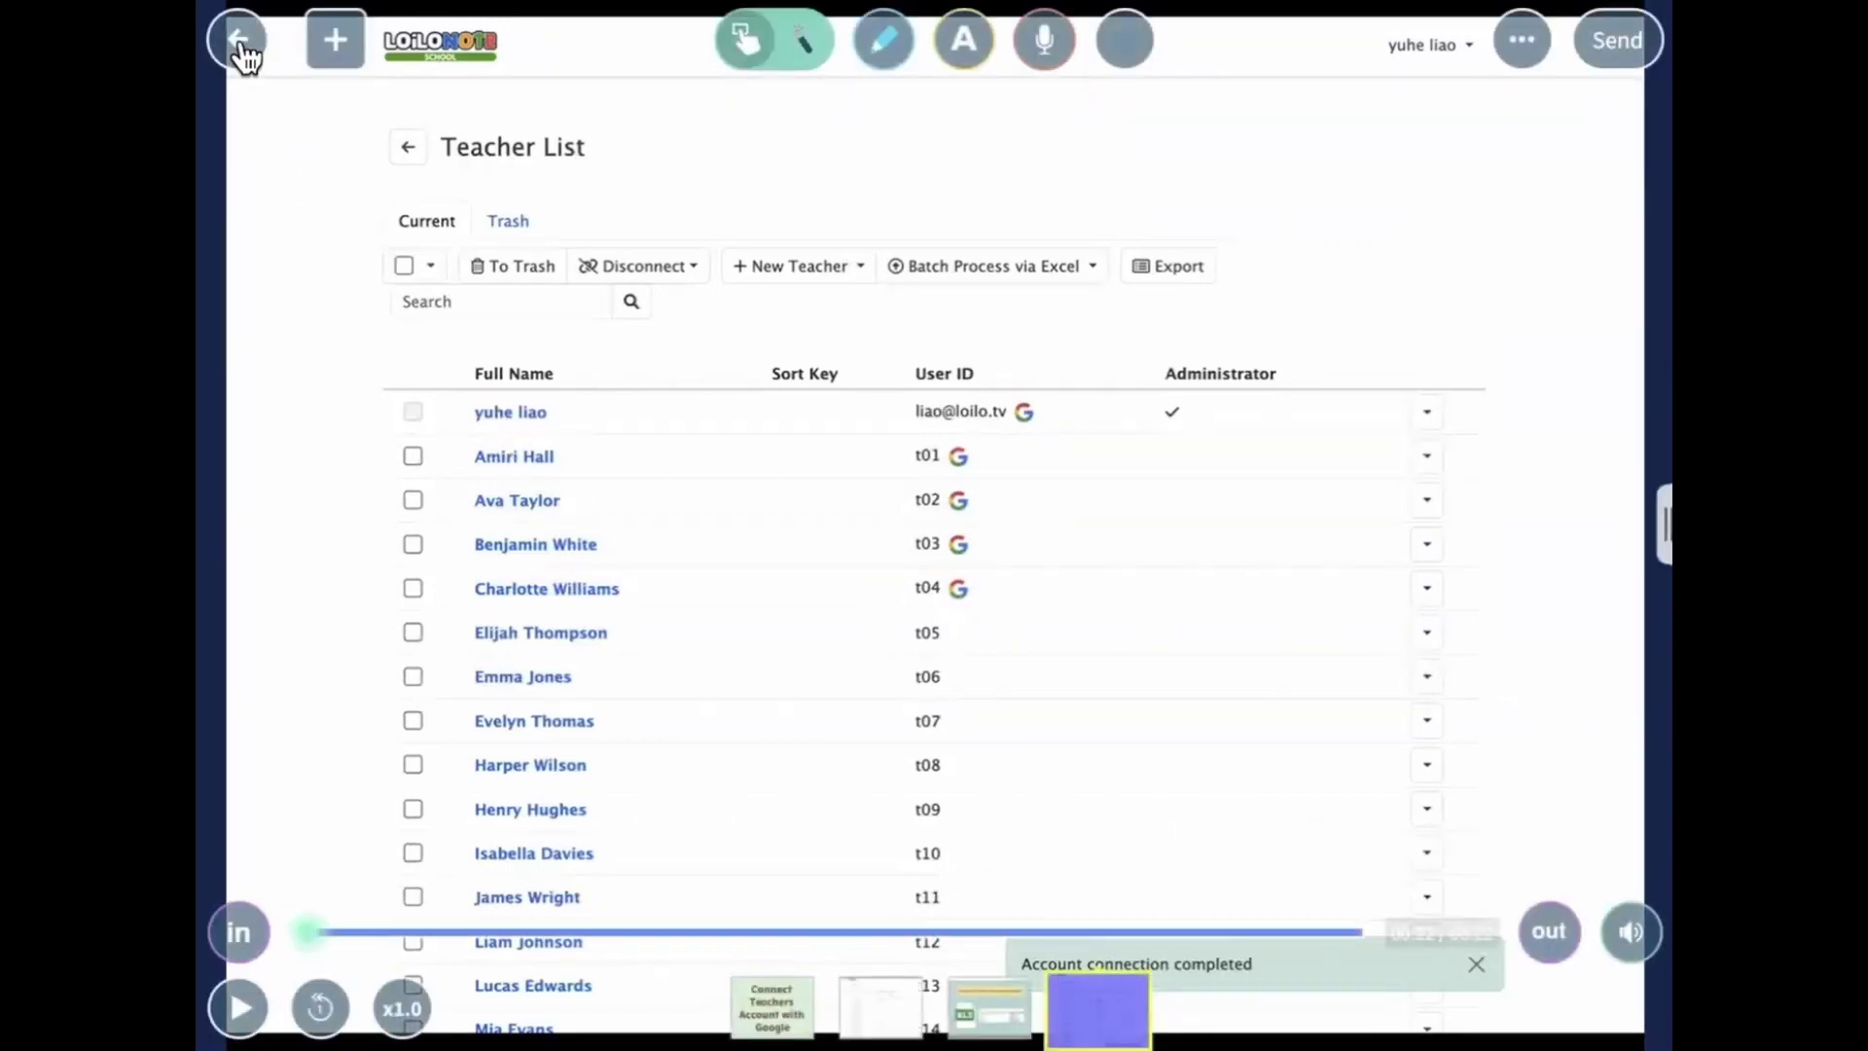
click(240, 44)
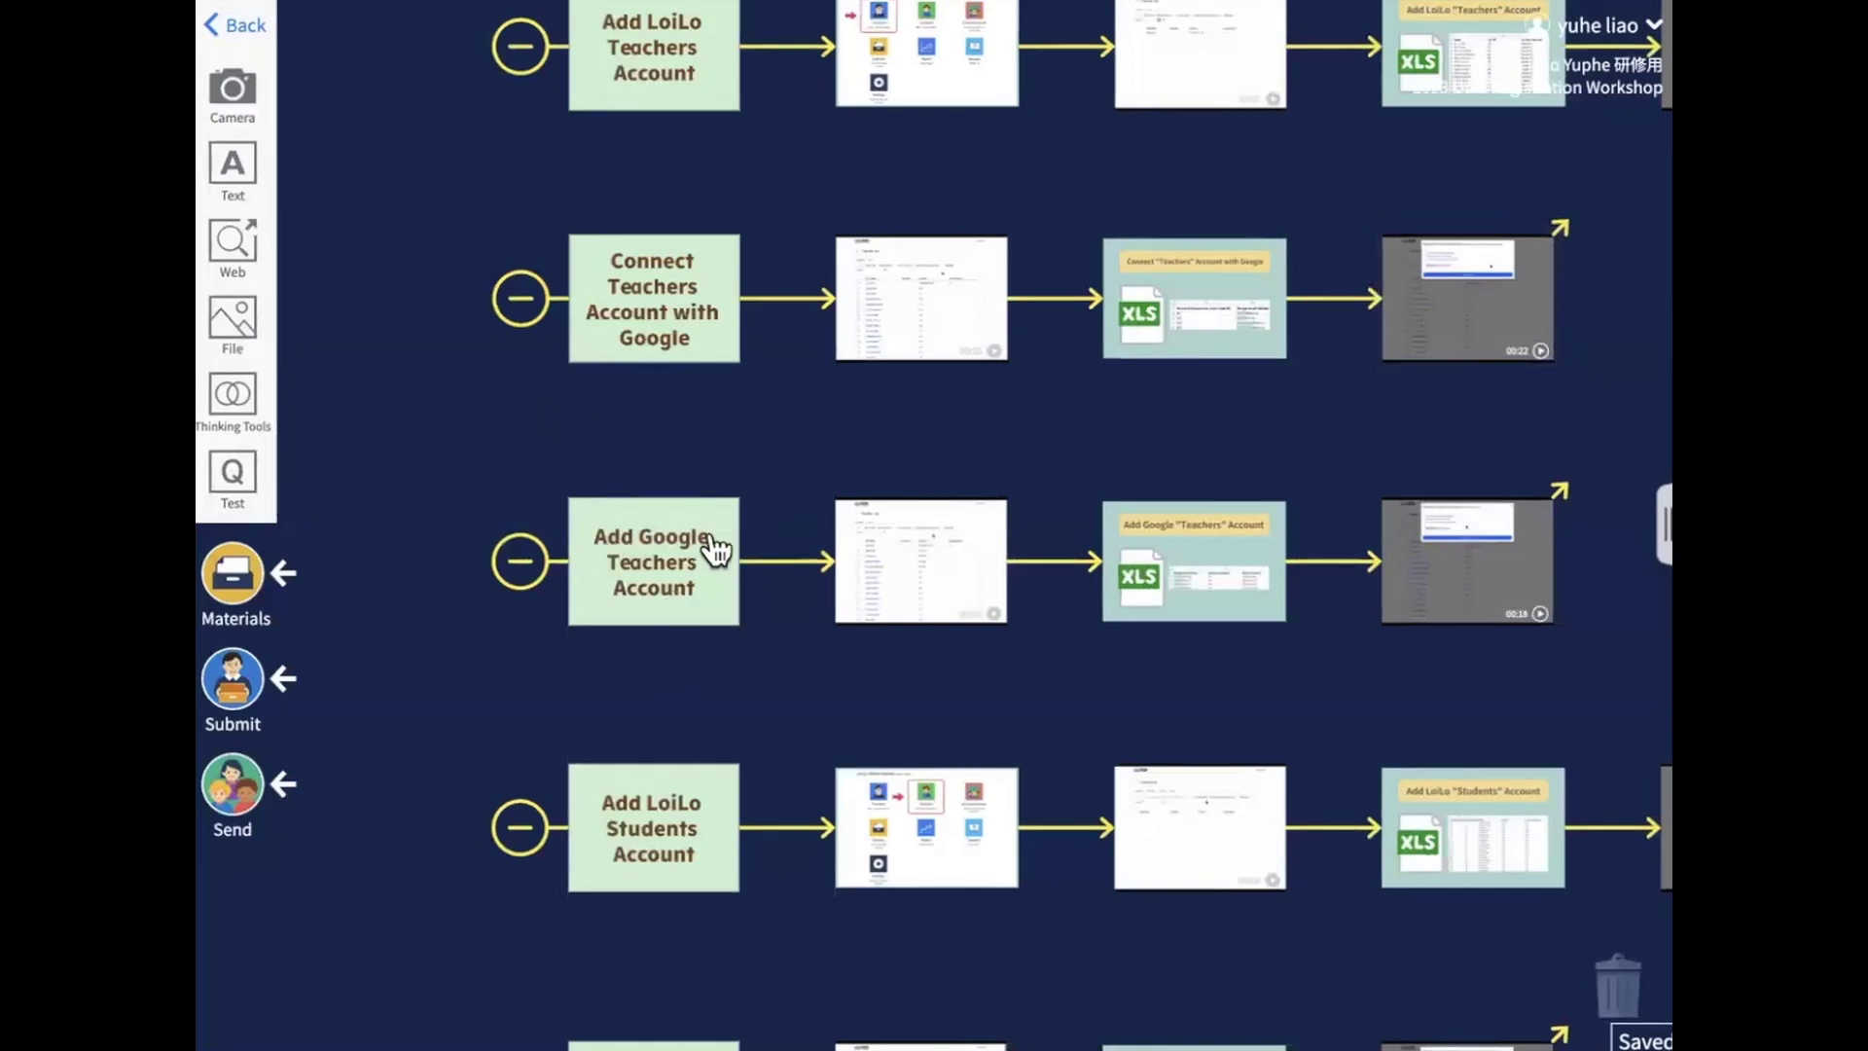
Open the Add Google Teachers Account cards and replay the Teacher List recording from the Batch Process via Excel menu
click(693, 605)
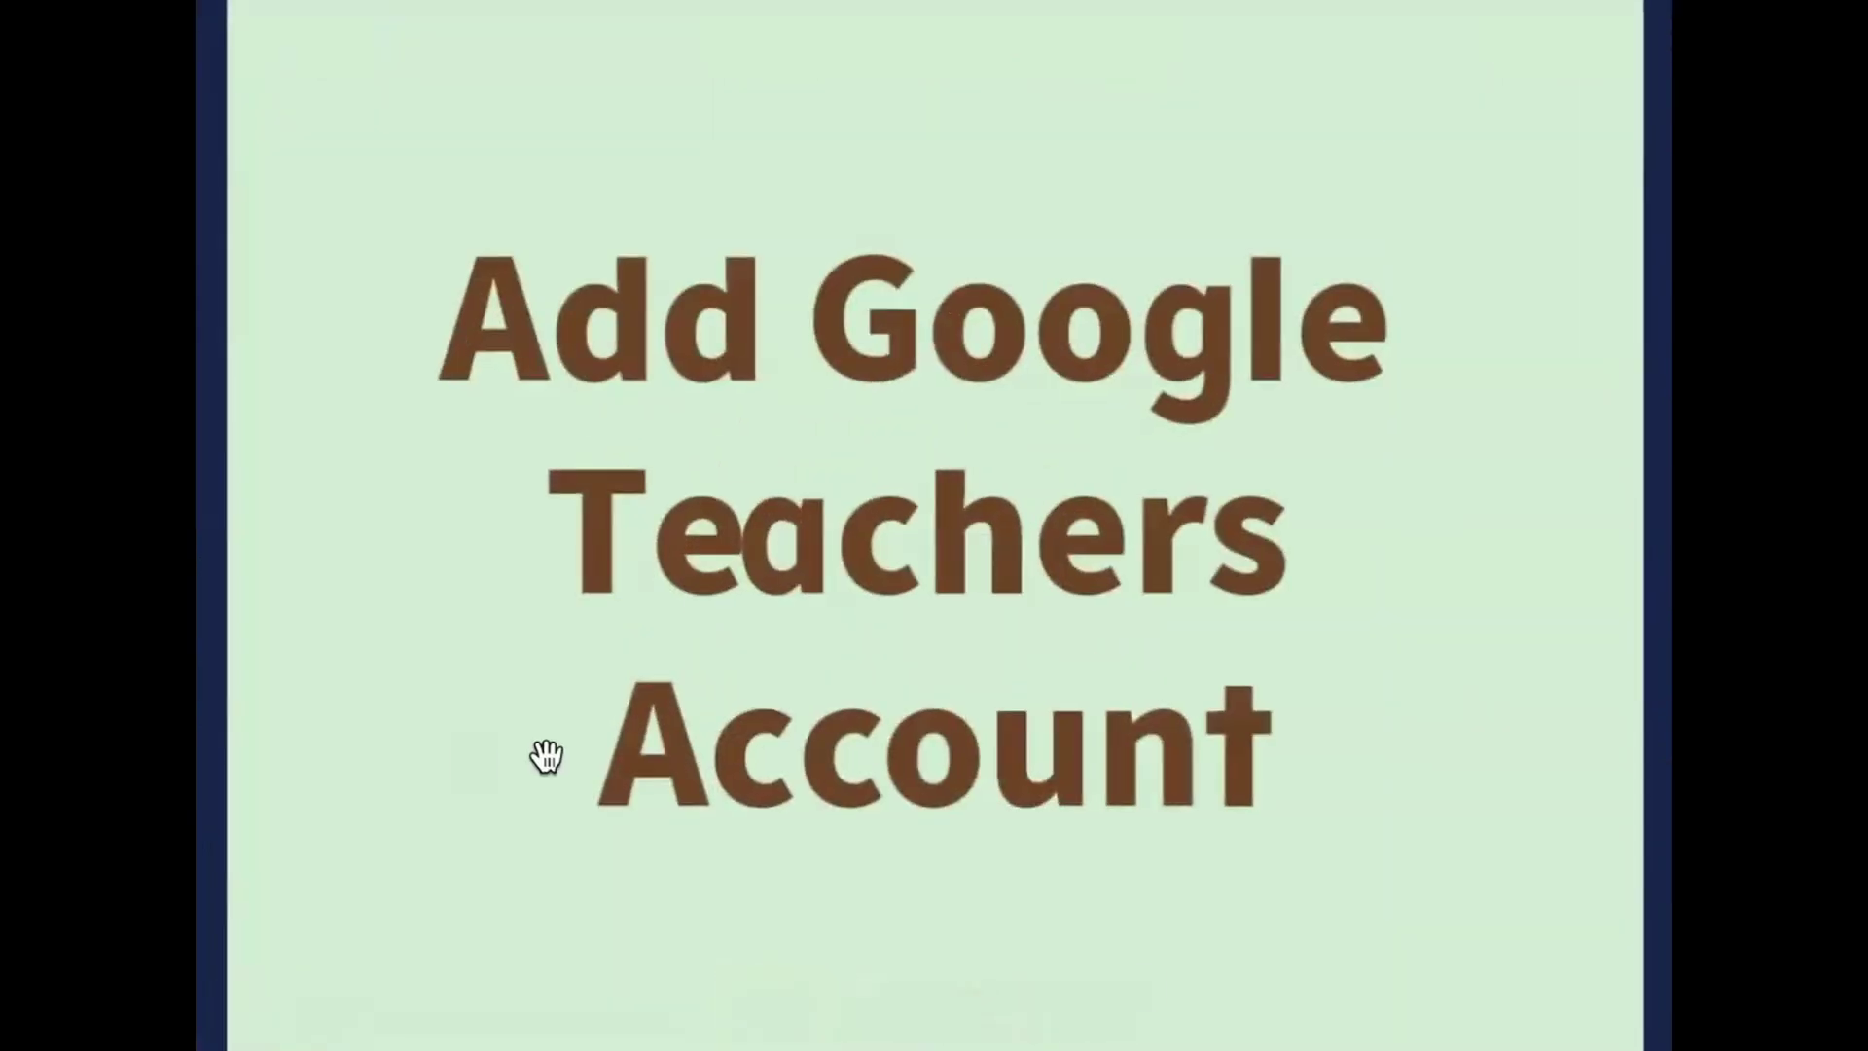
click(1583, 932)
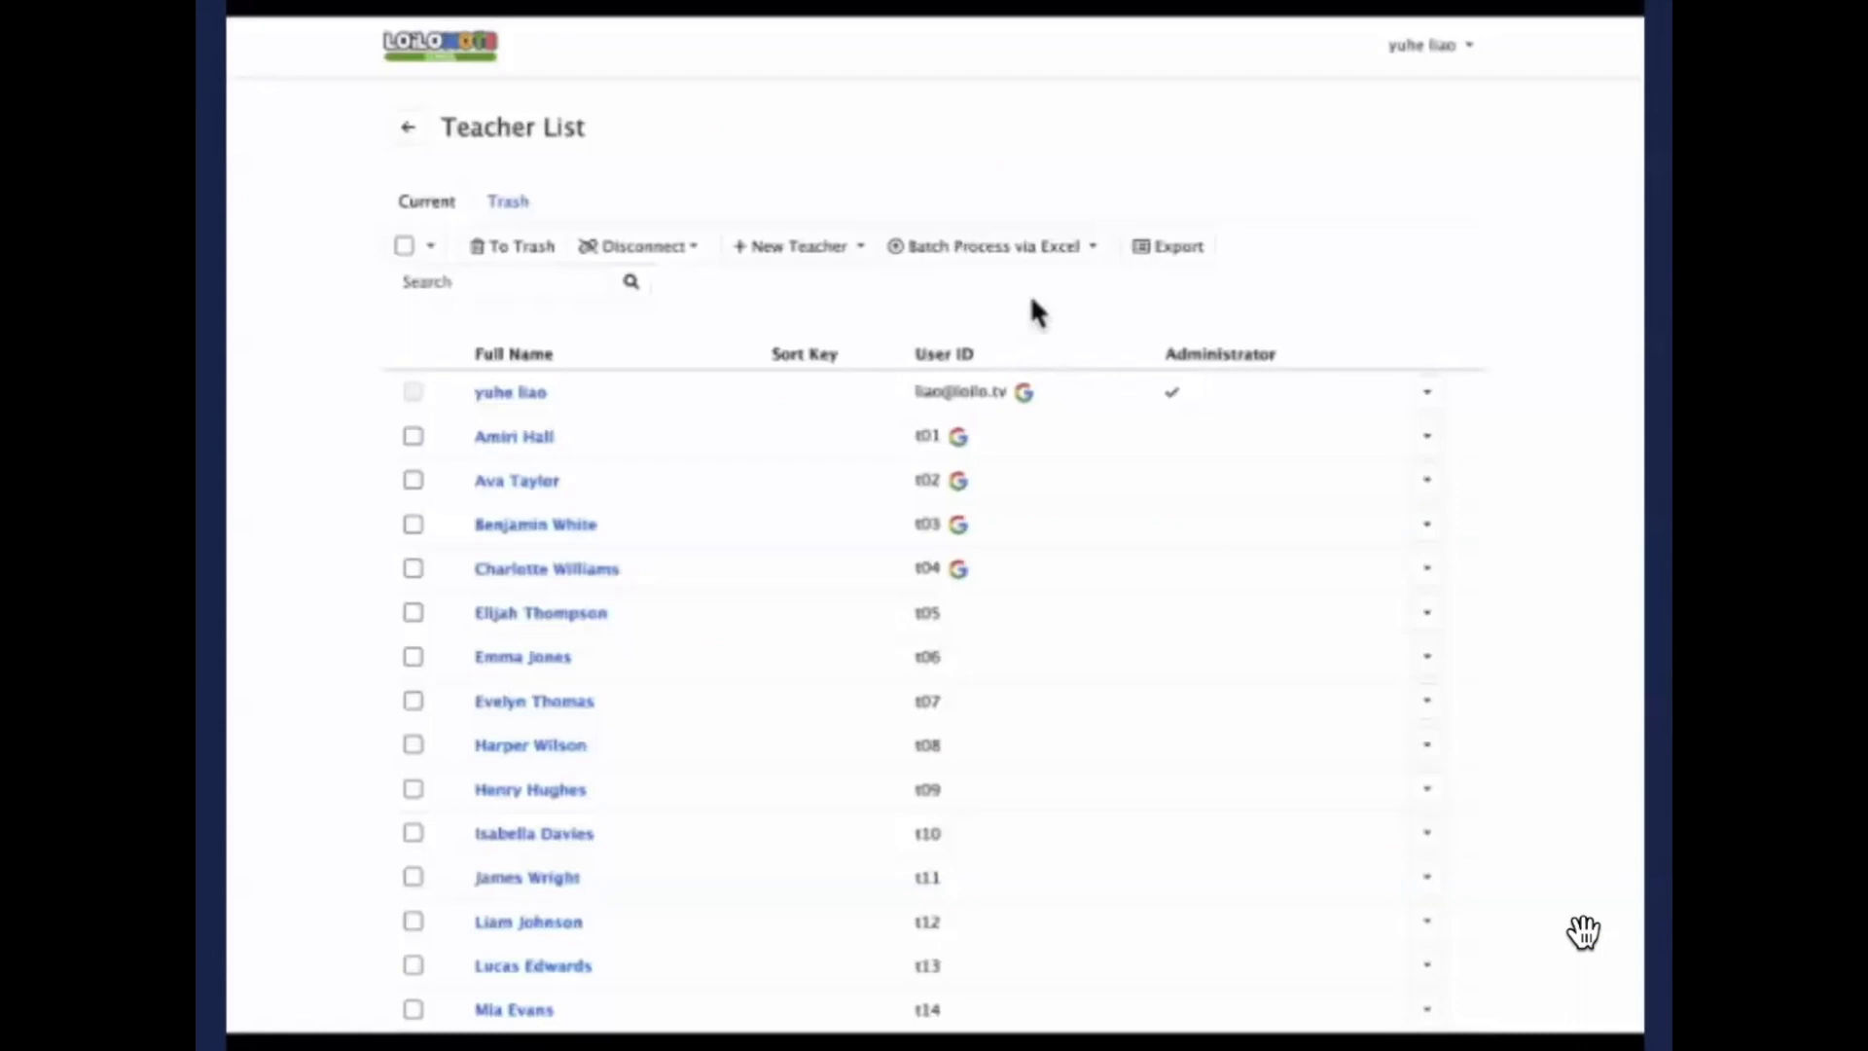
click(942, 721)
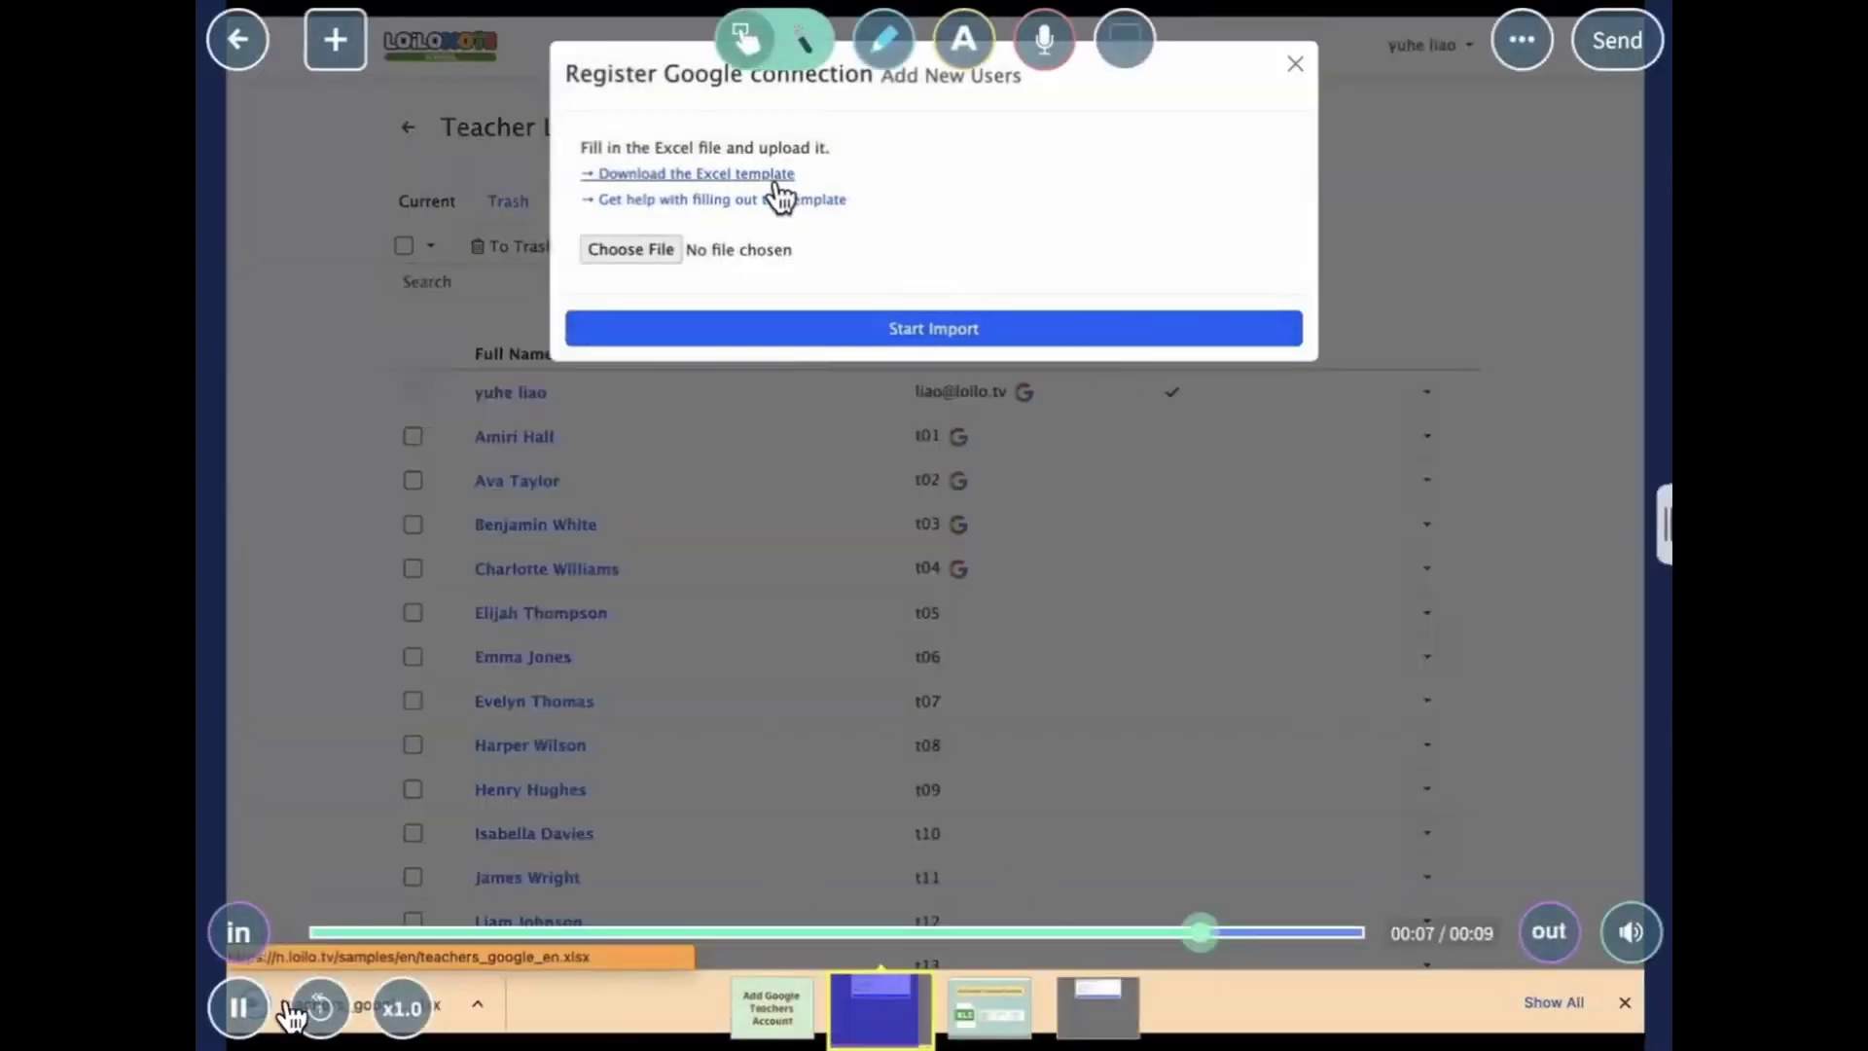
drag(990, 938, 647, 936)
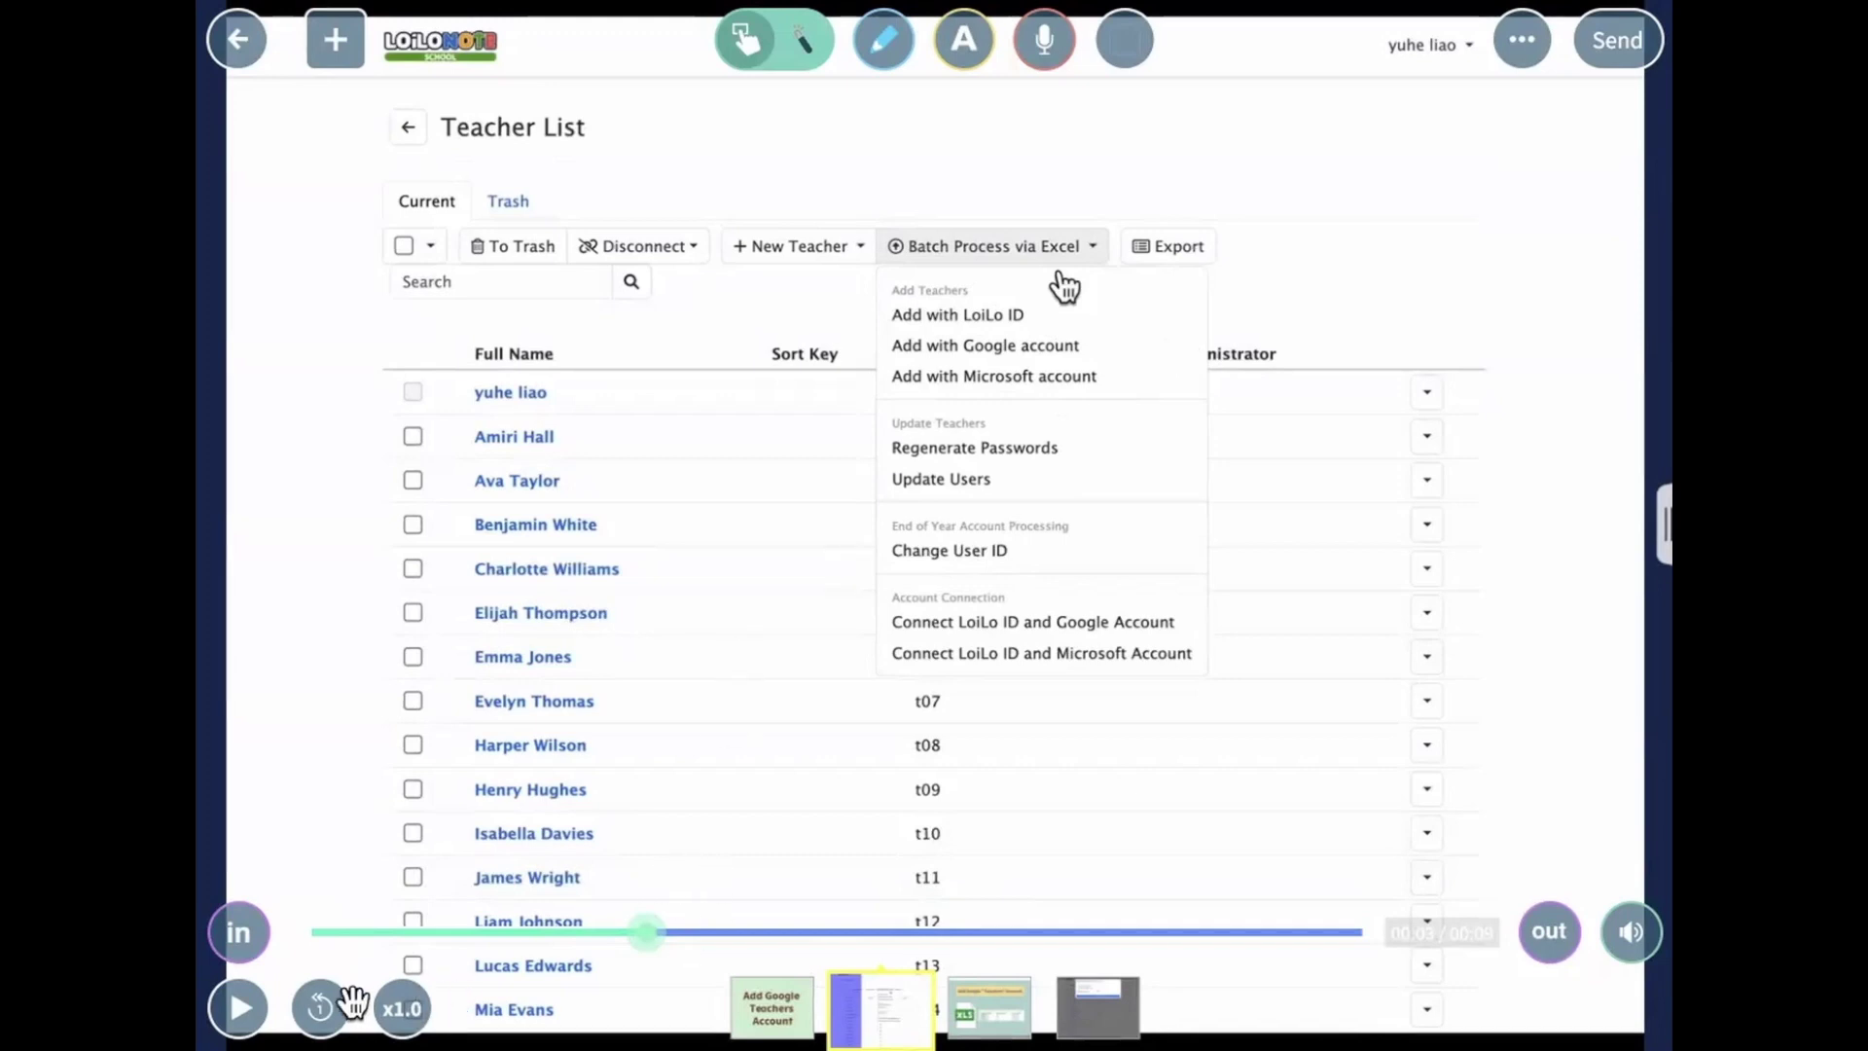
click(240, 1009)
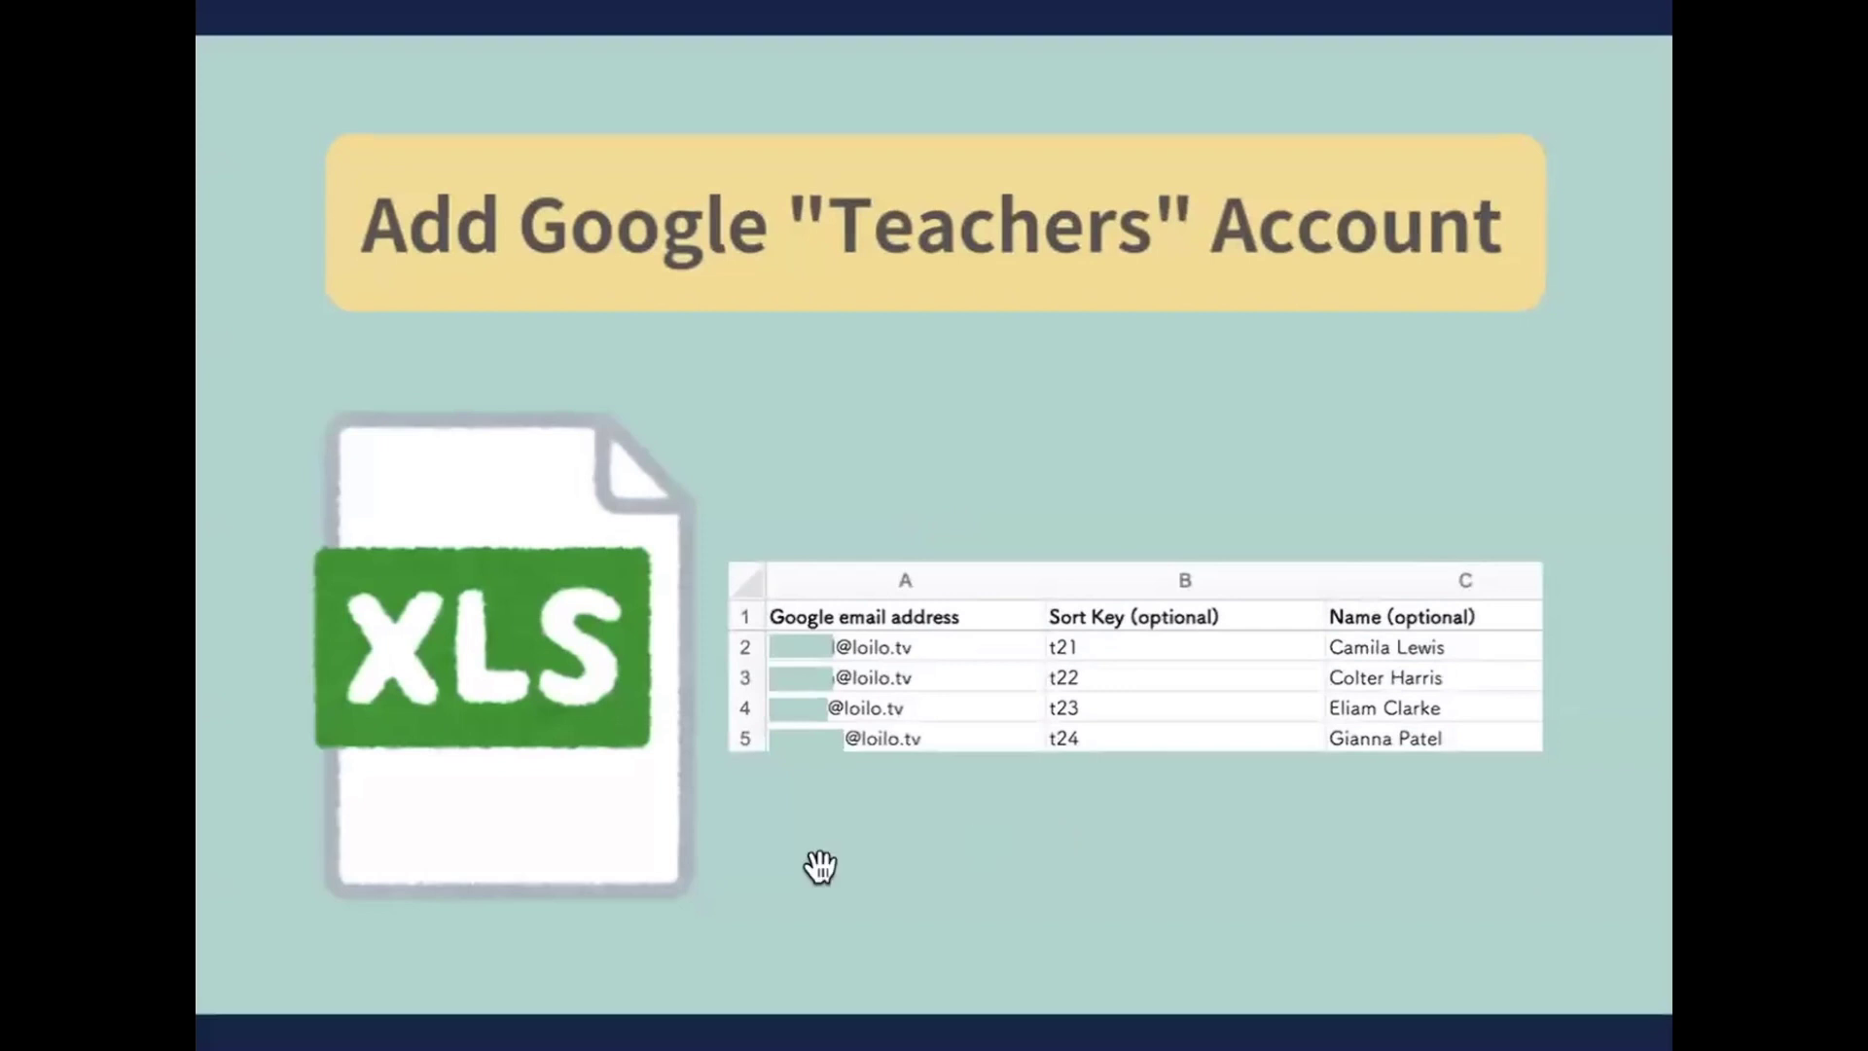
Present the Add Google "Teachers" Account spreadsheet slide and switch to the import recording that follows it
click(233, 1012)
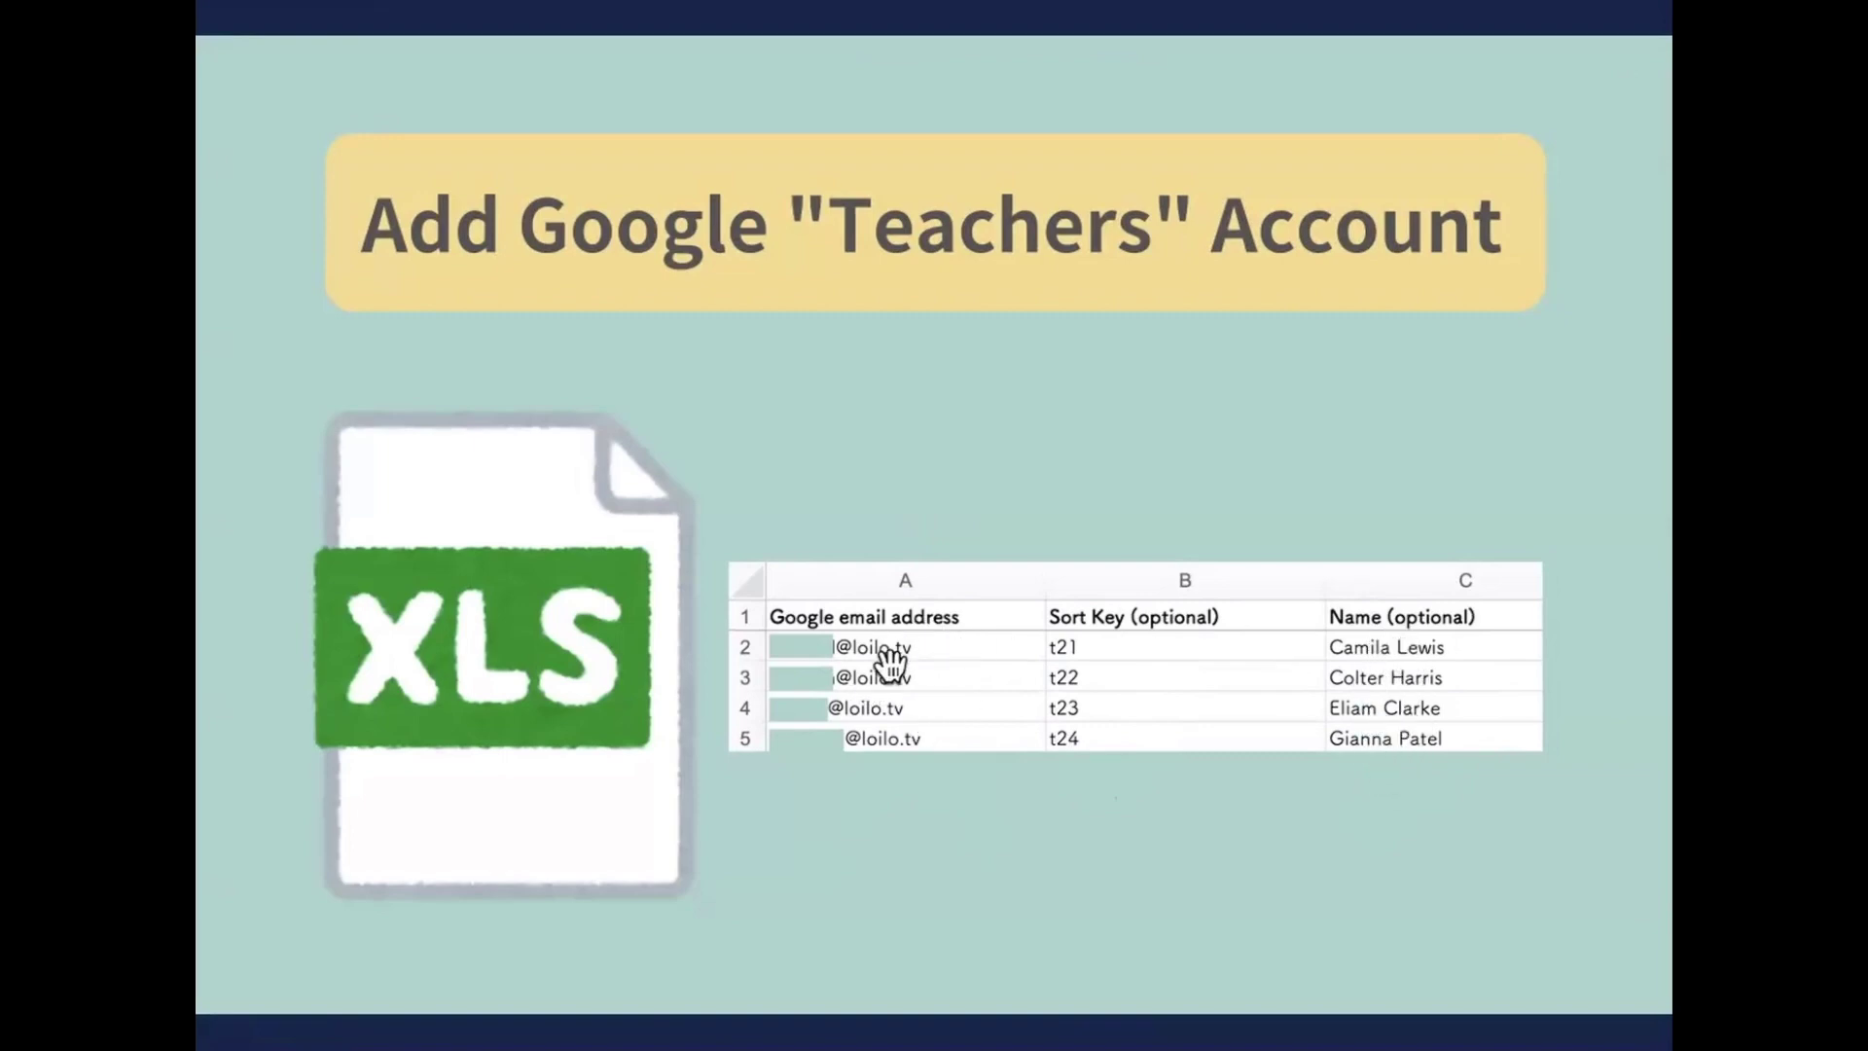
click(792, 855)
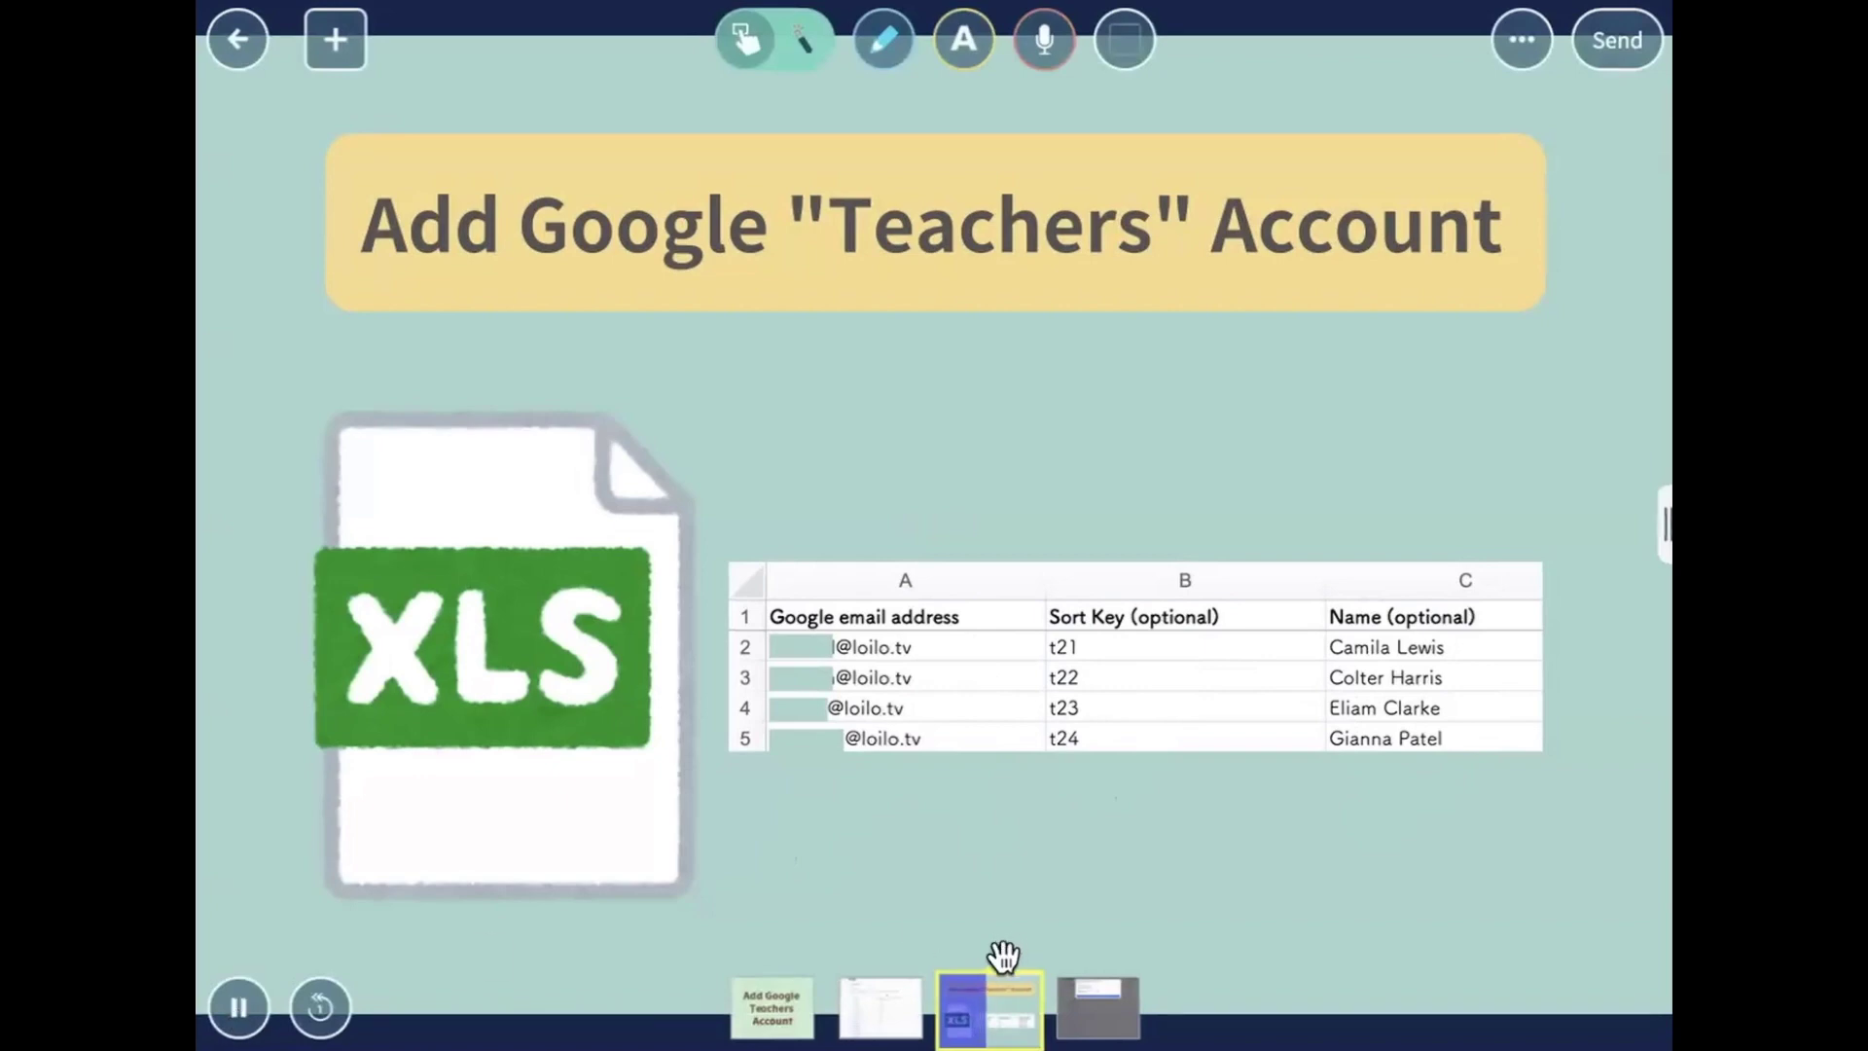
click(1089, 1010)
click(779, 868)
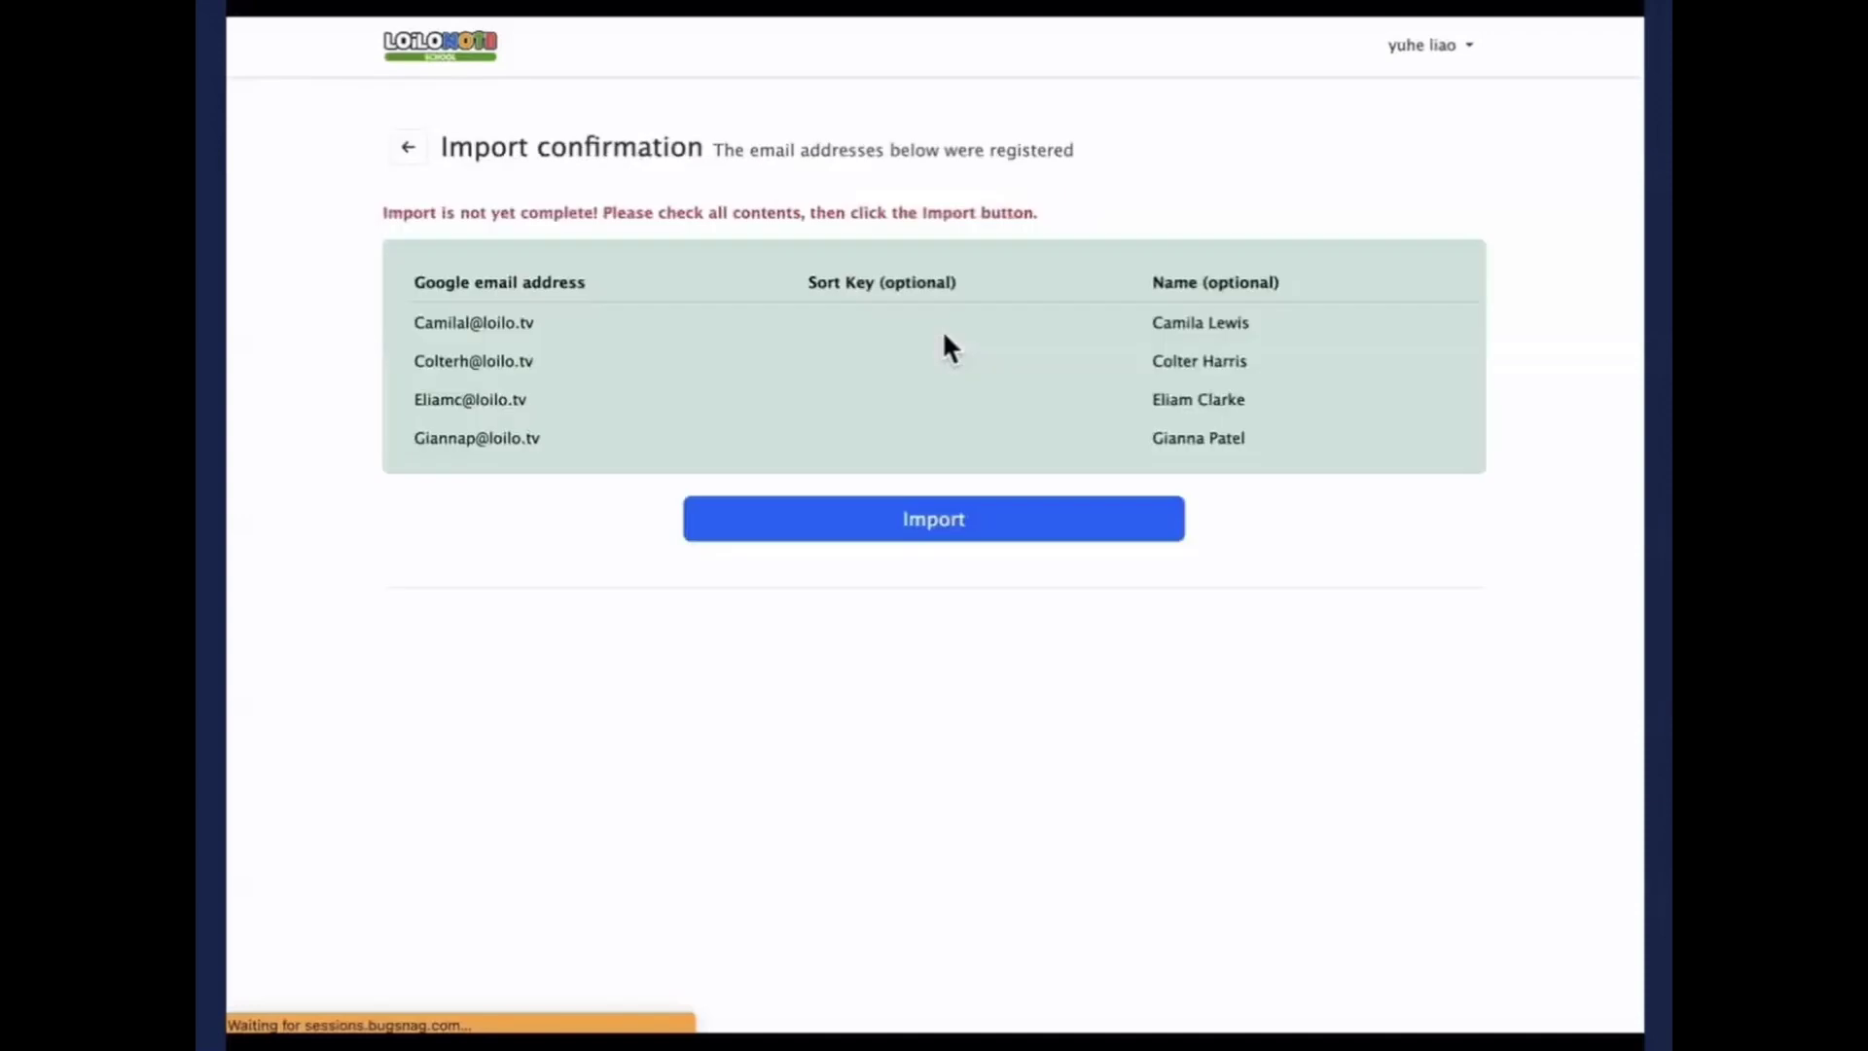
Play the Google teacher import recording from its Import confirmation screen to the end and return to the card board
click(240, 1008)
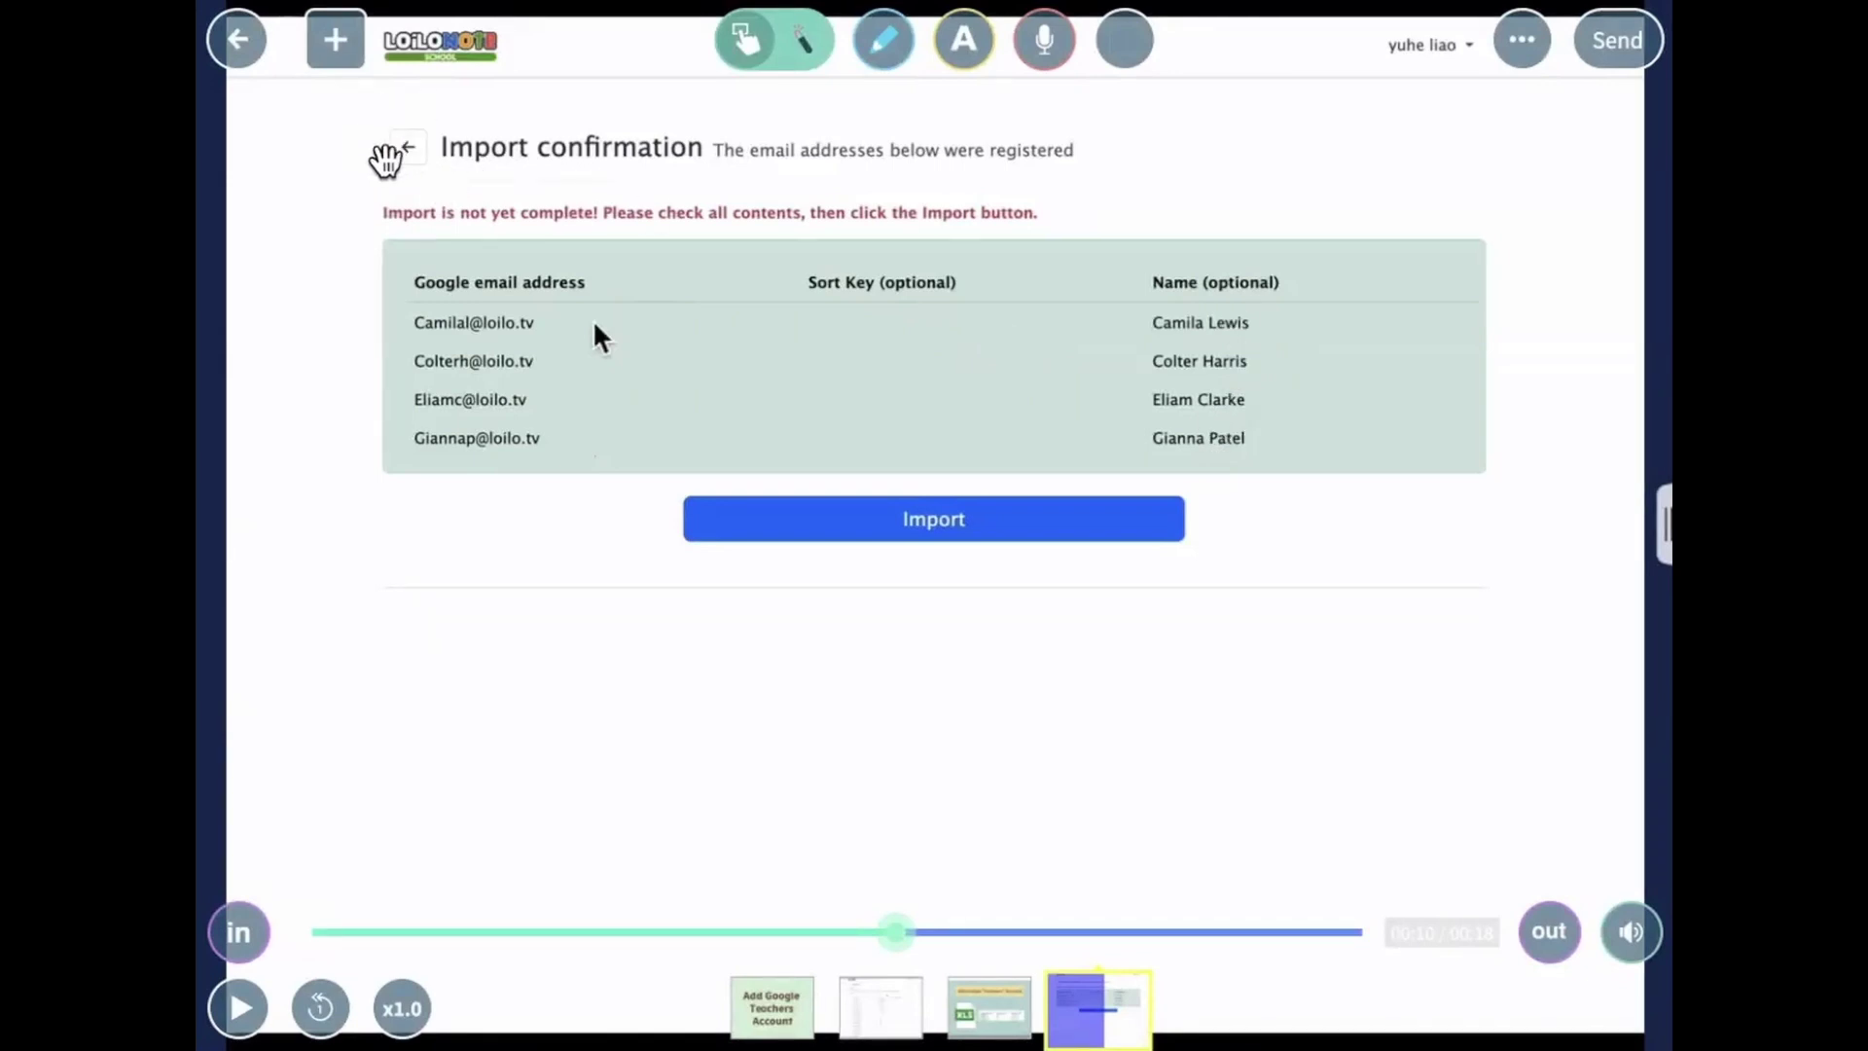
click(238, 1006)
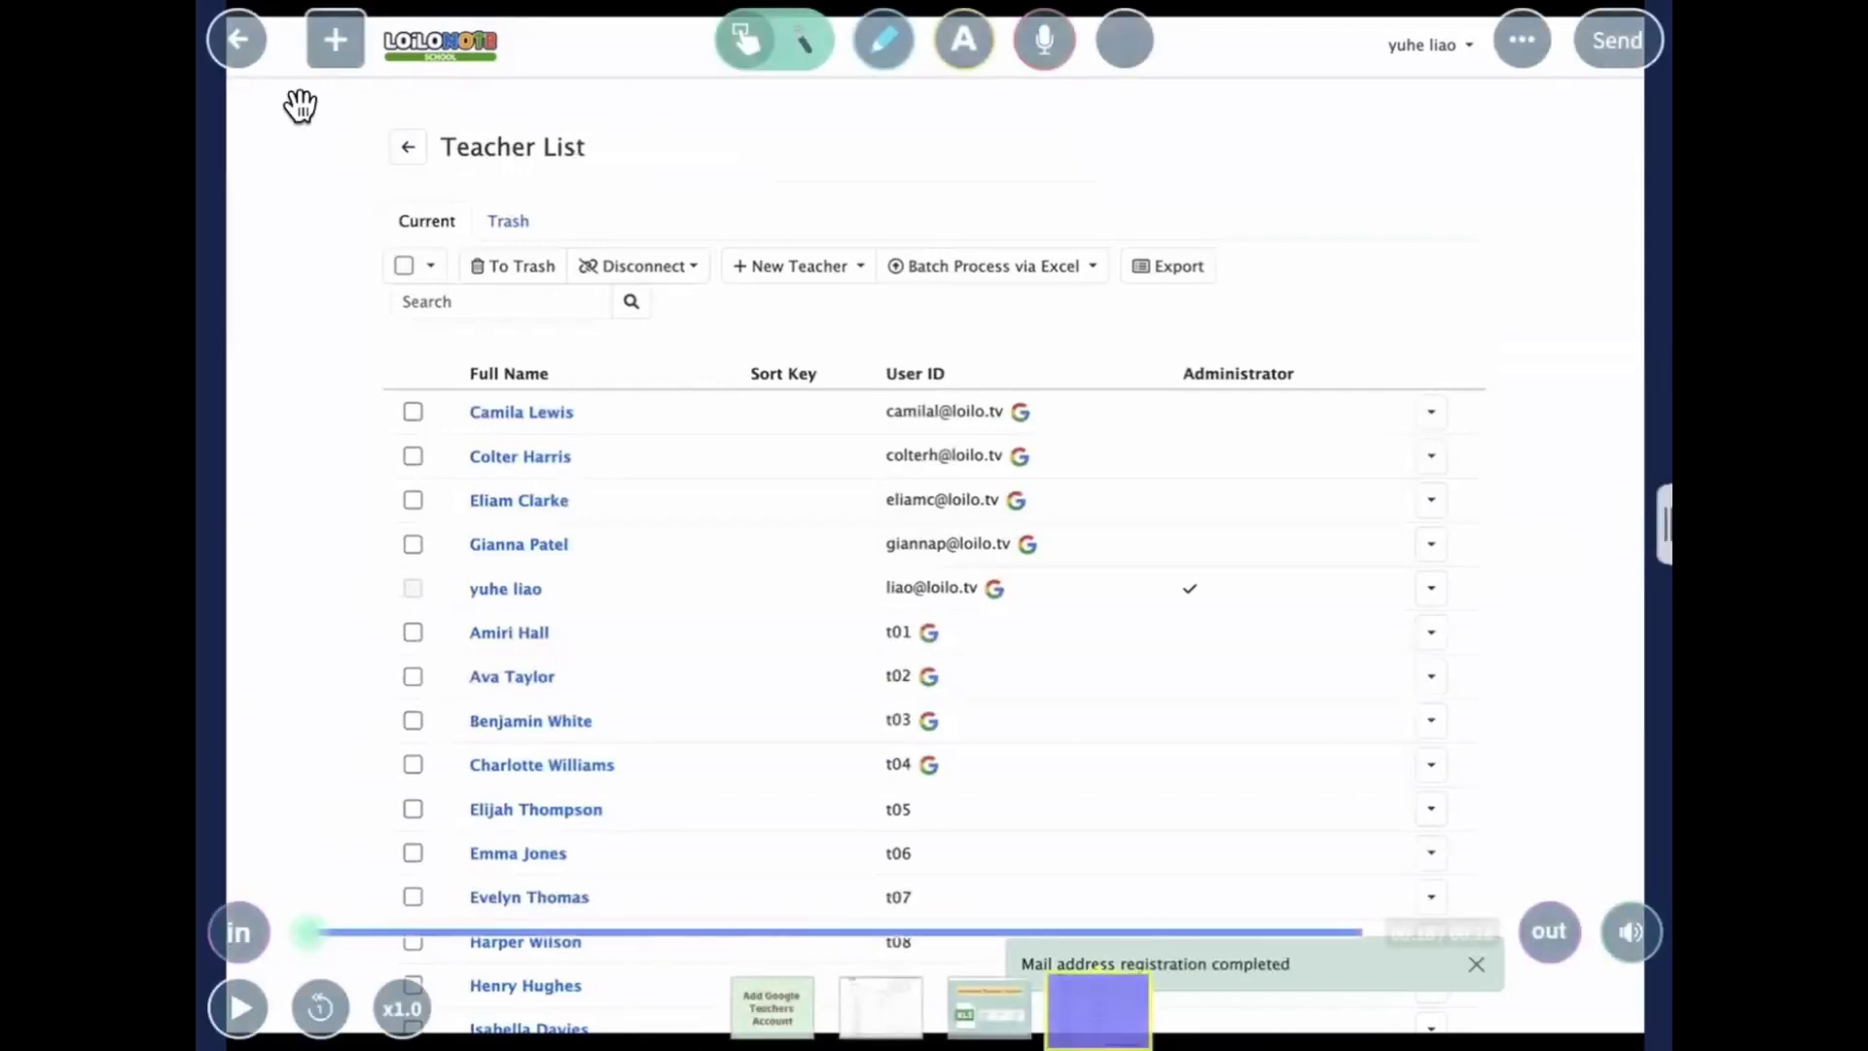
click(242, 58)
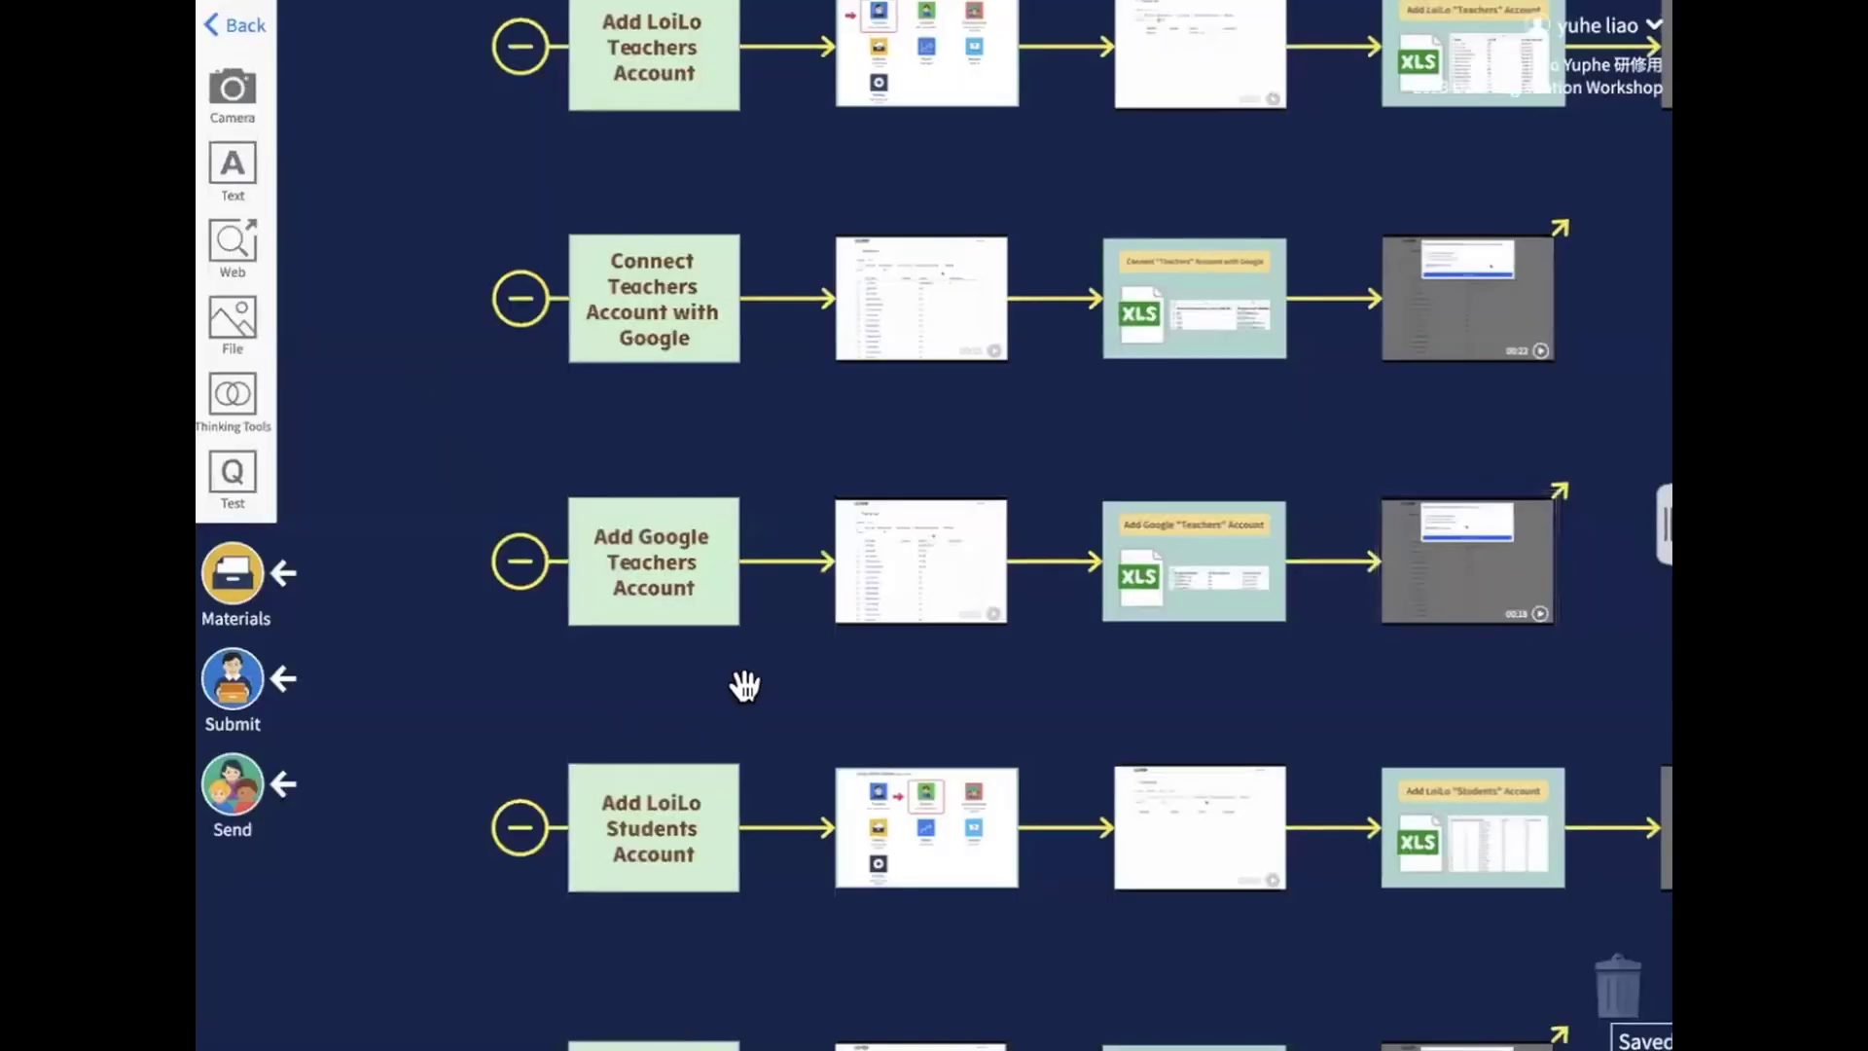
Locate the Add LoiLo Students Account row on the board, open it and advance to the Student List recording
drag(750, 680, 735, 341)
drag(775, 633, 747, 512)
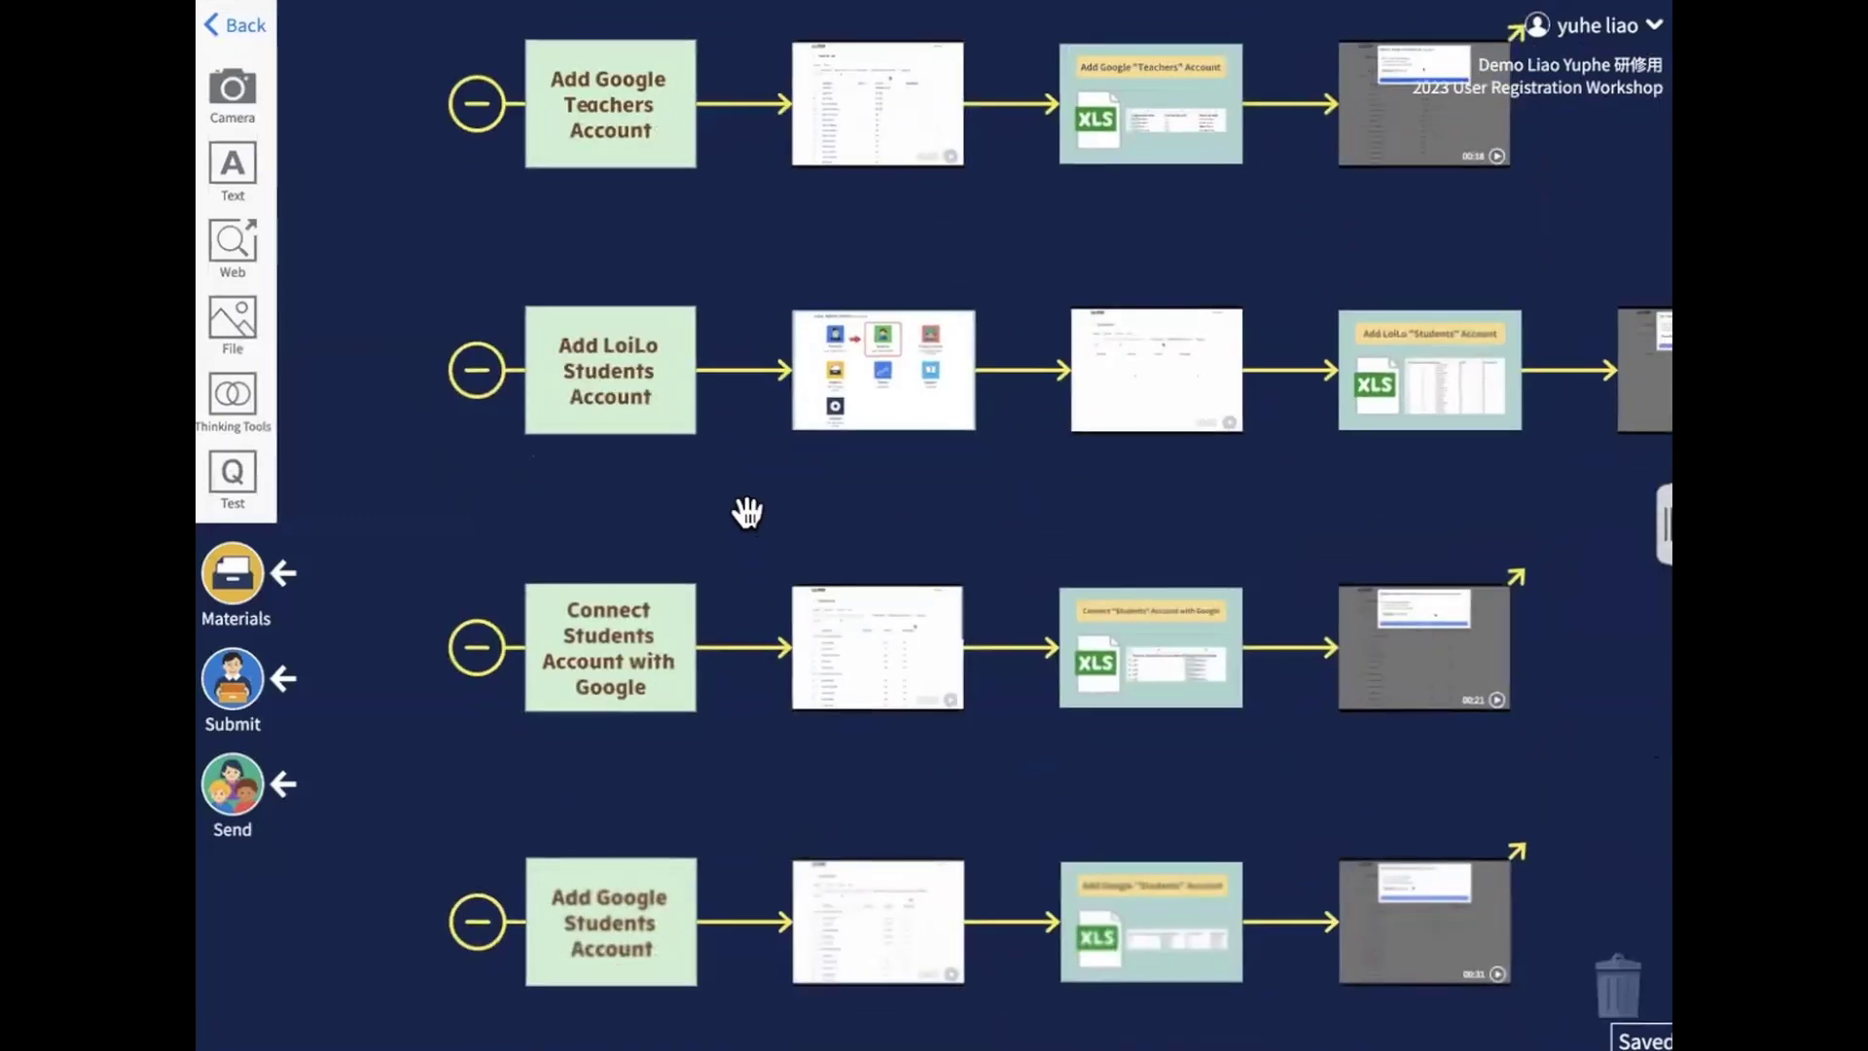
drag(747, 513, 706, 379)
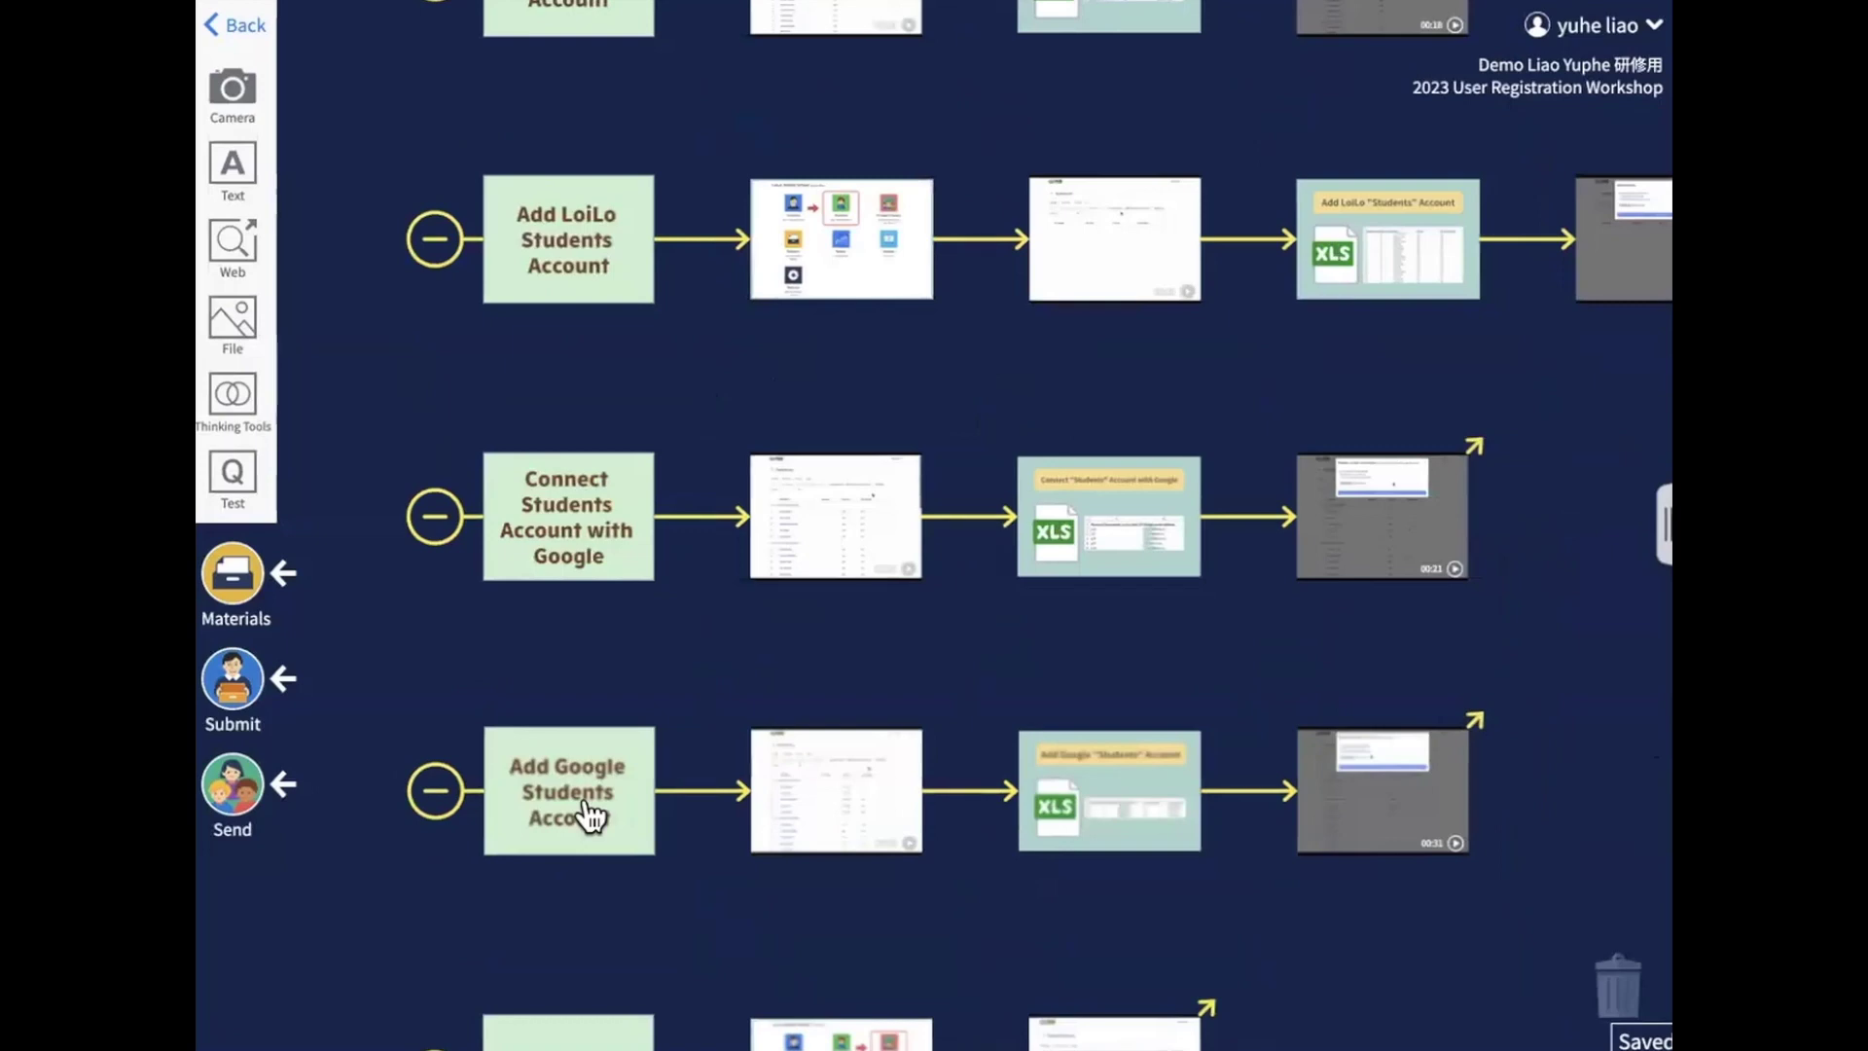
click(575, 258)
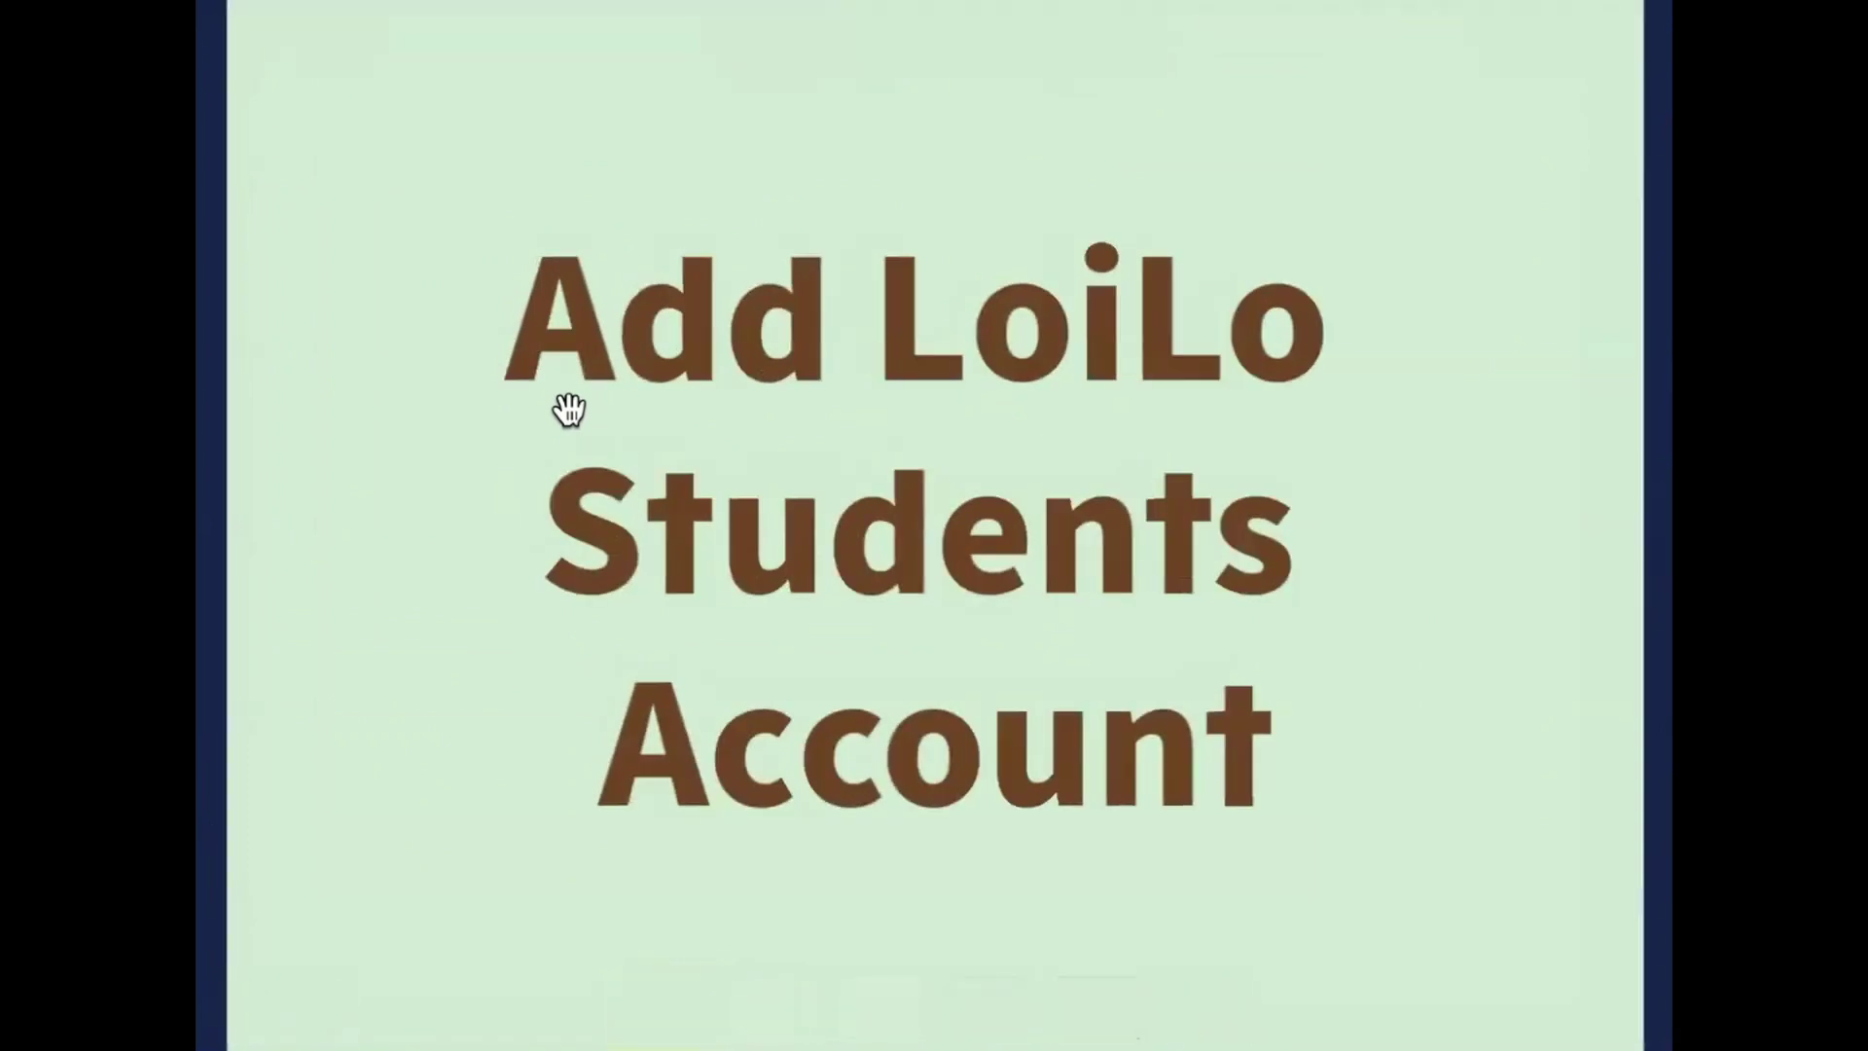
click(569, 408)
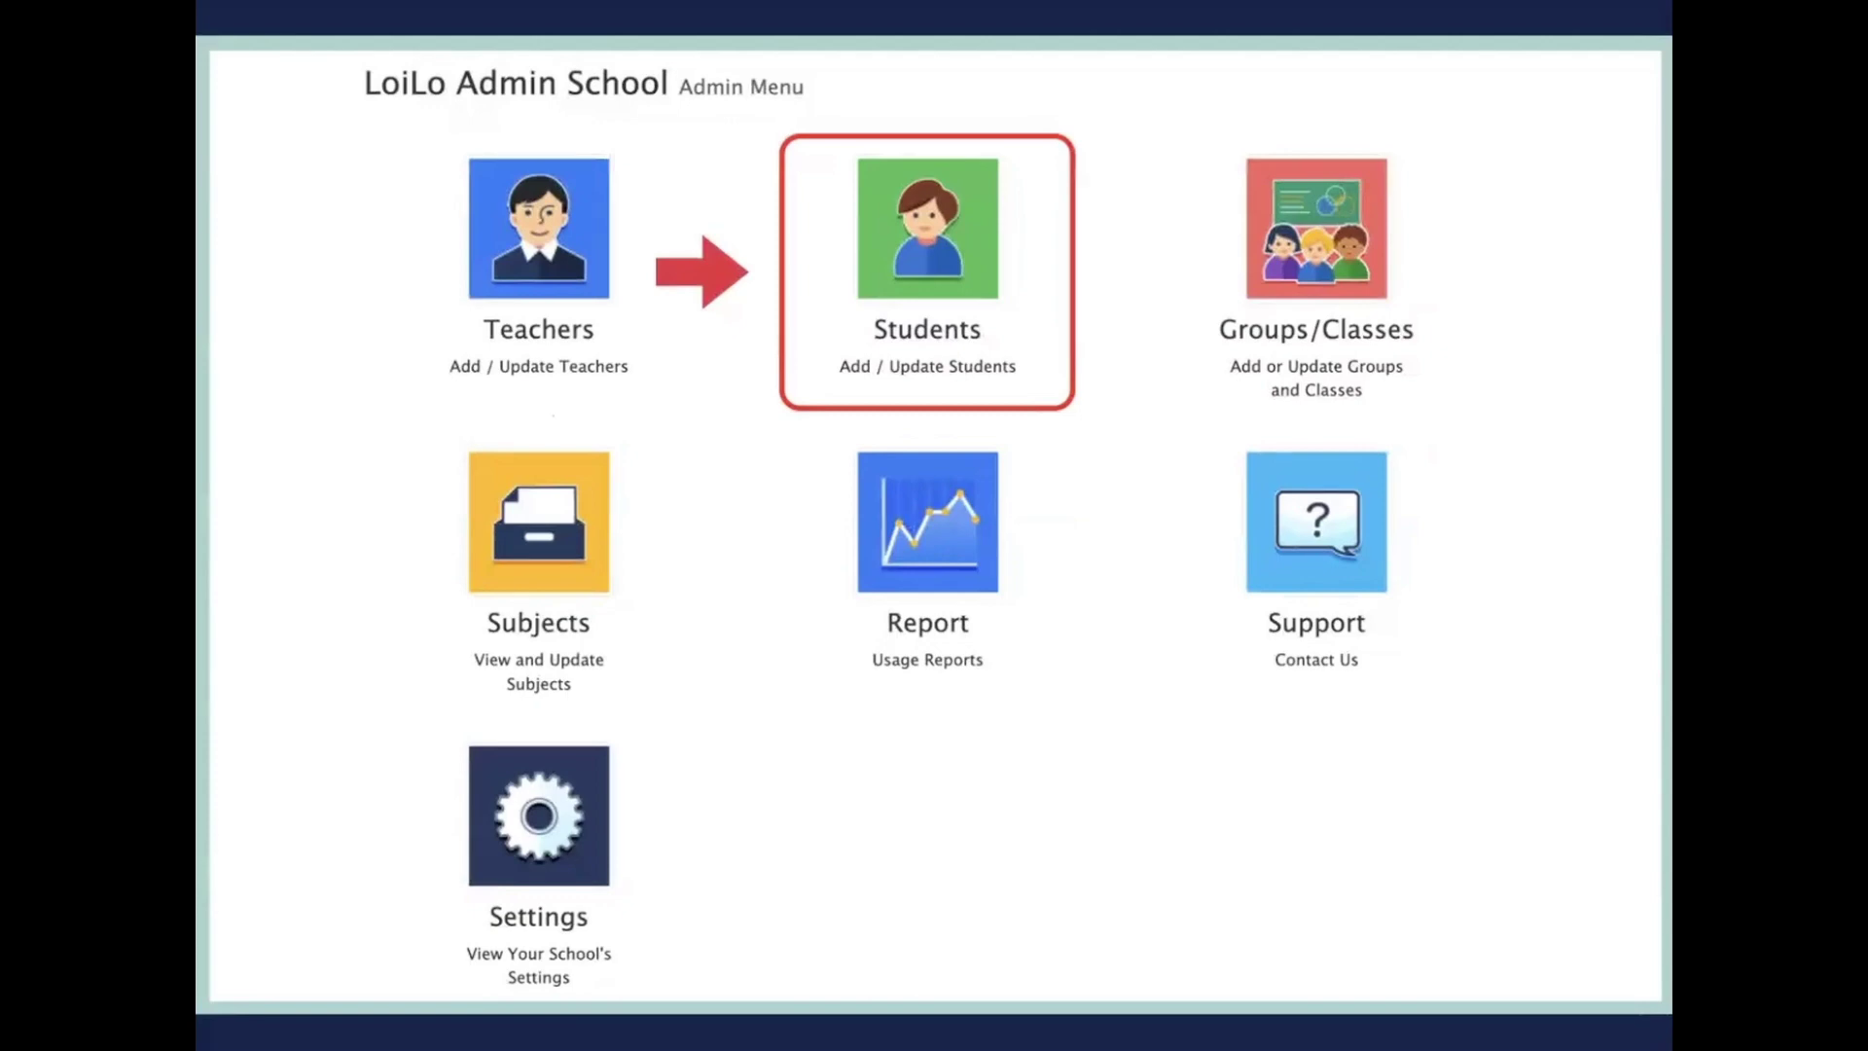
key(Right)
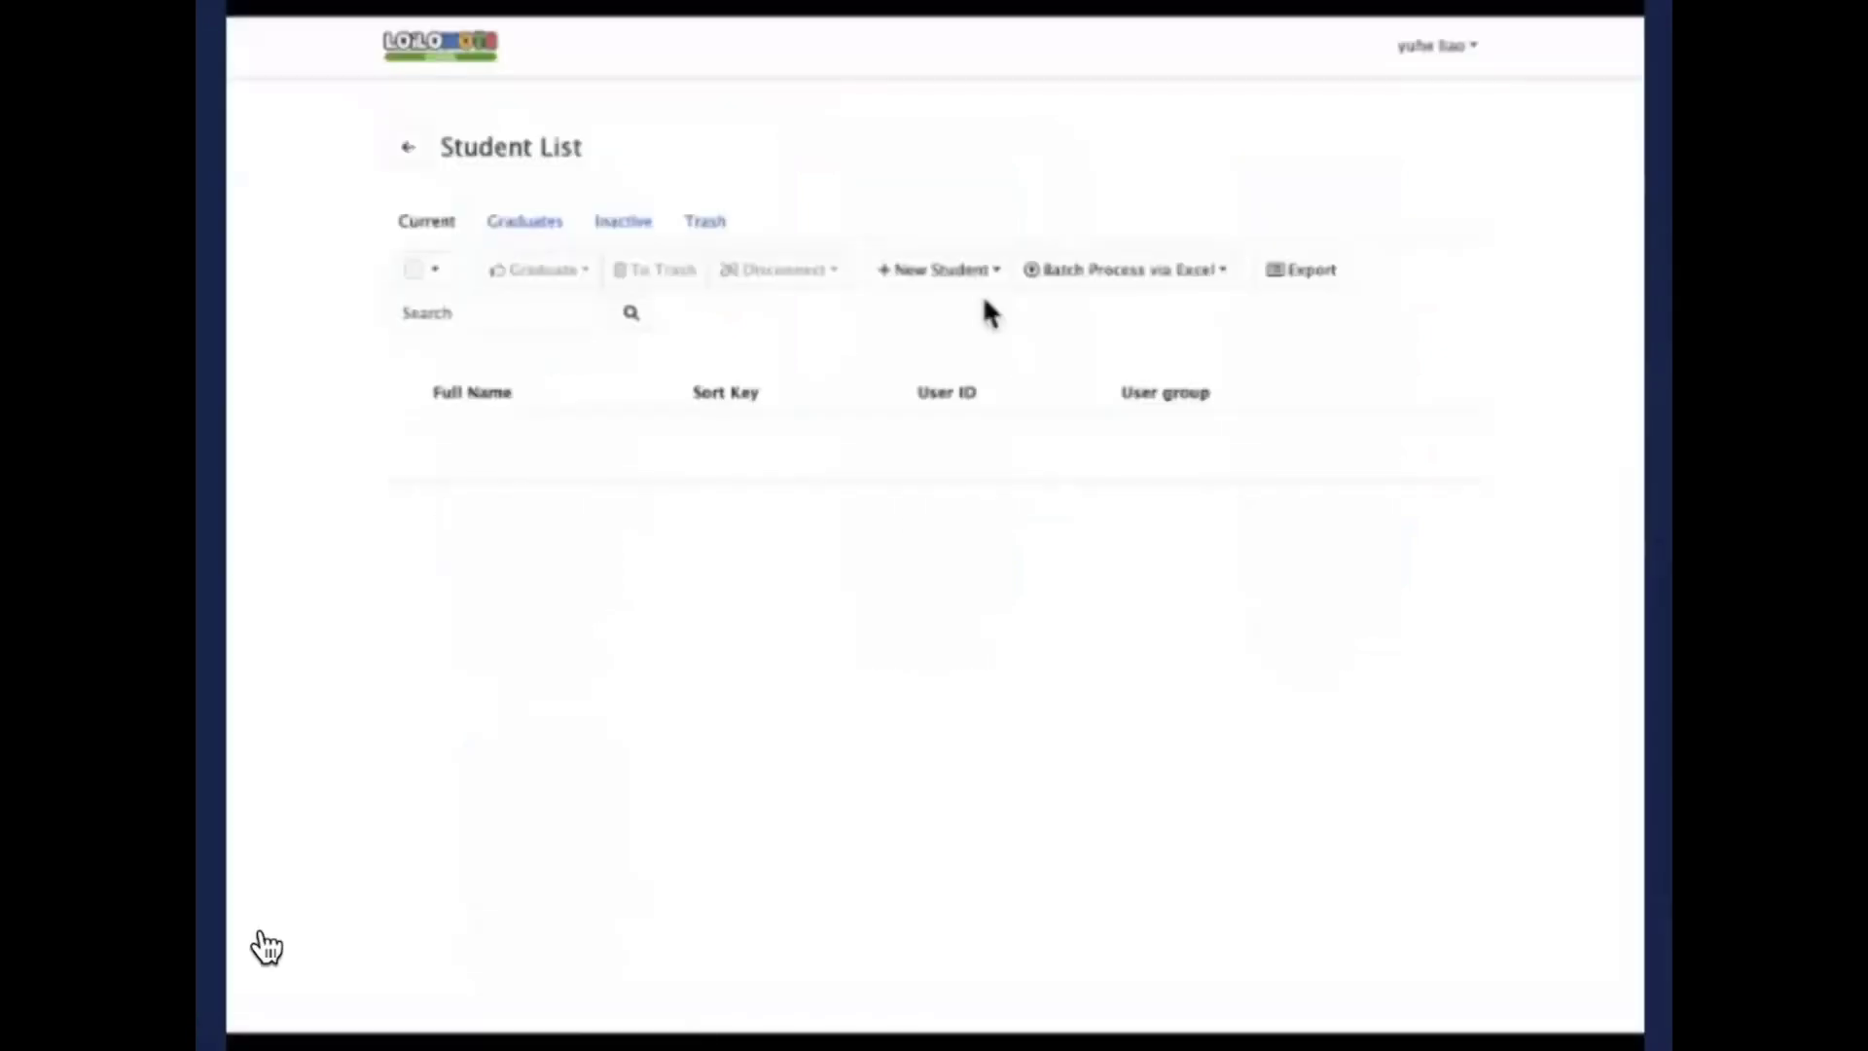
Play the Student List recording, going back to pause on the Batch Process via Excel options before resuming
click(237, 1005)
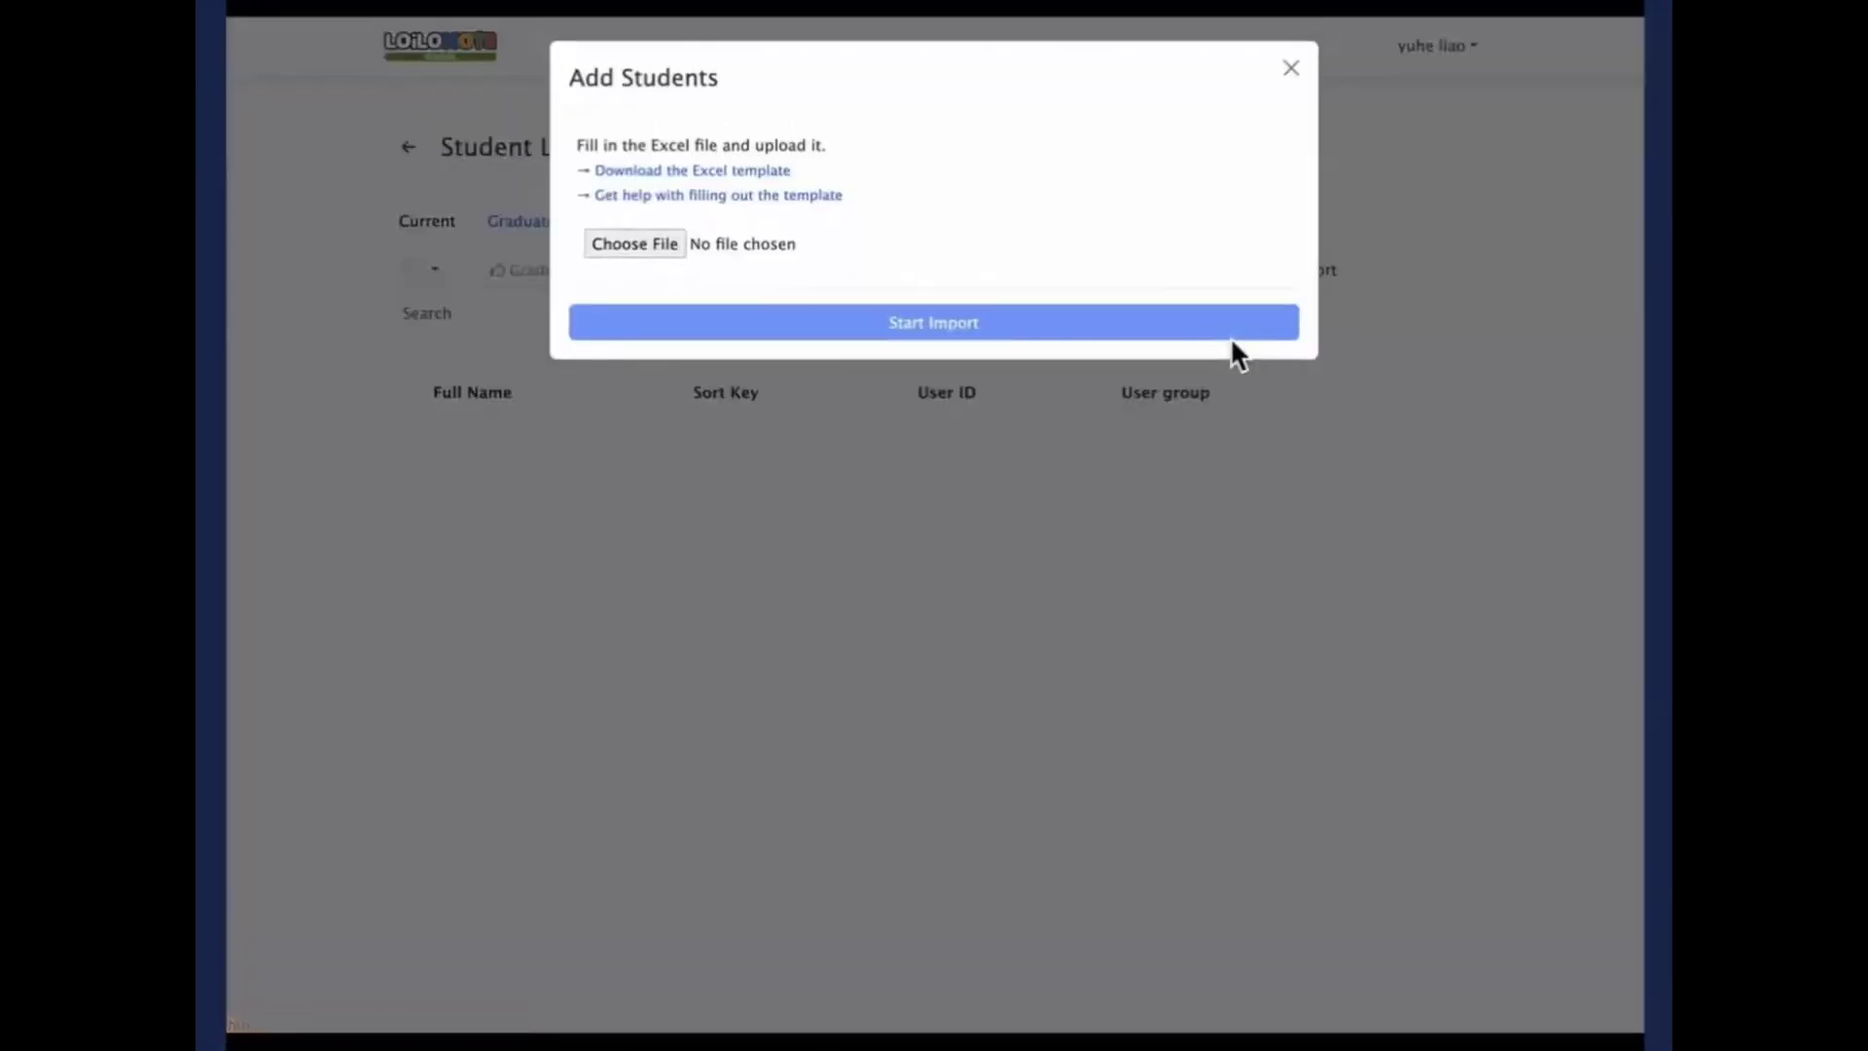
click(718, 932)
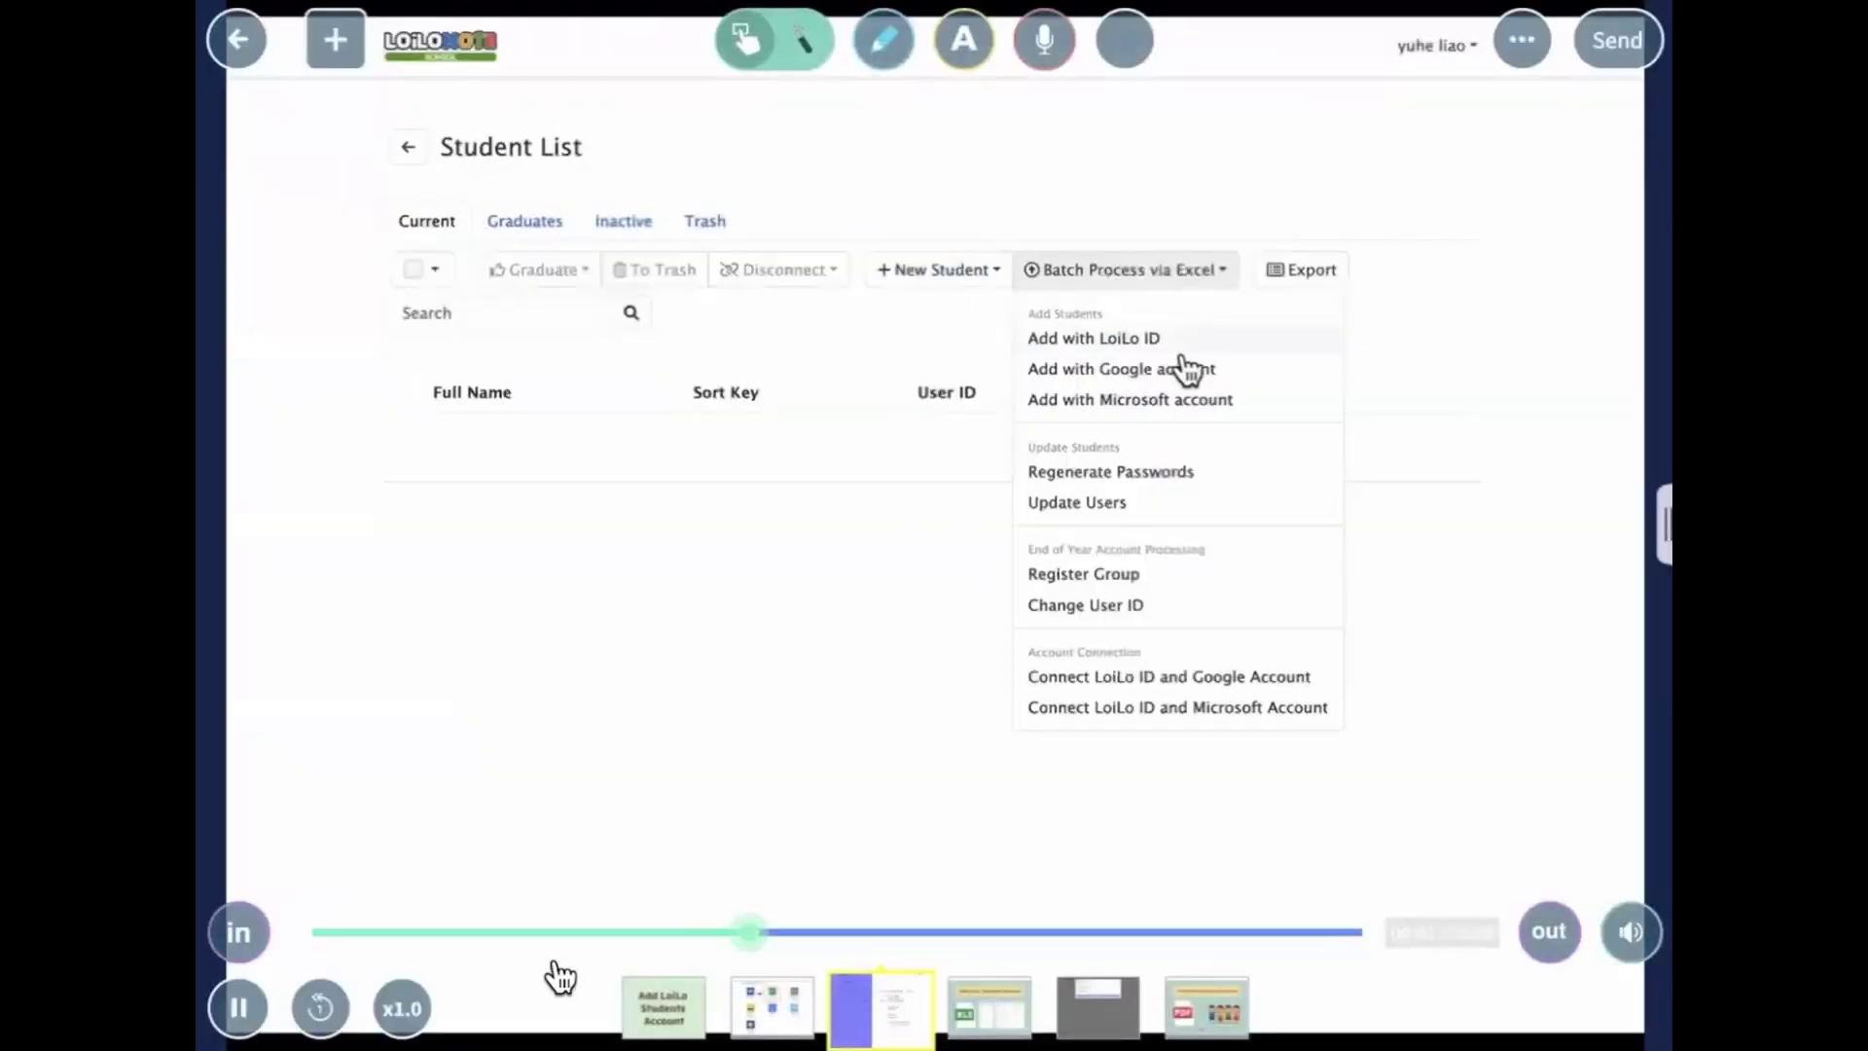
click(240, 1012)
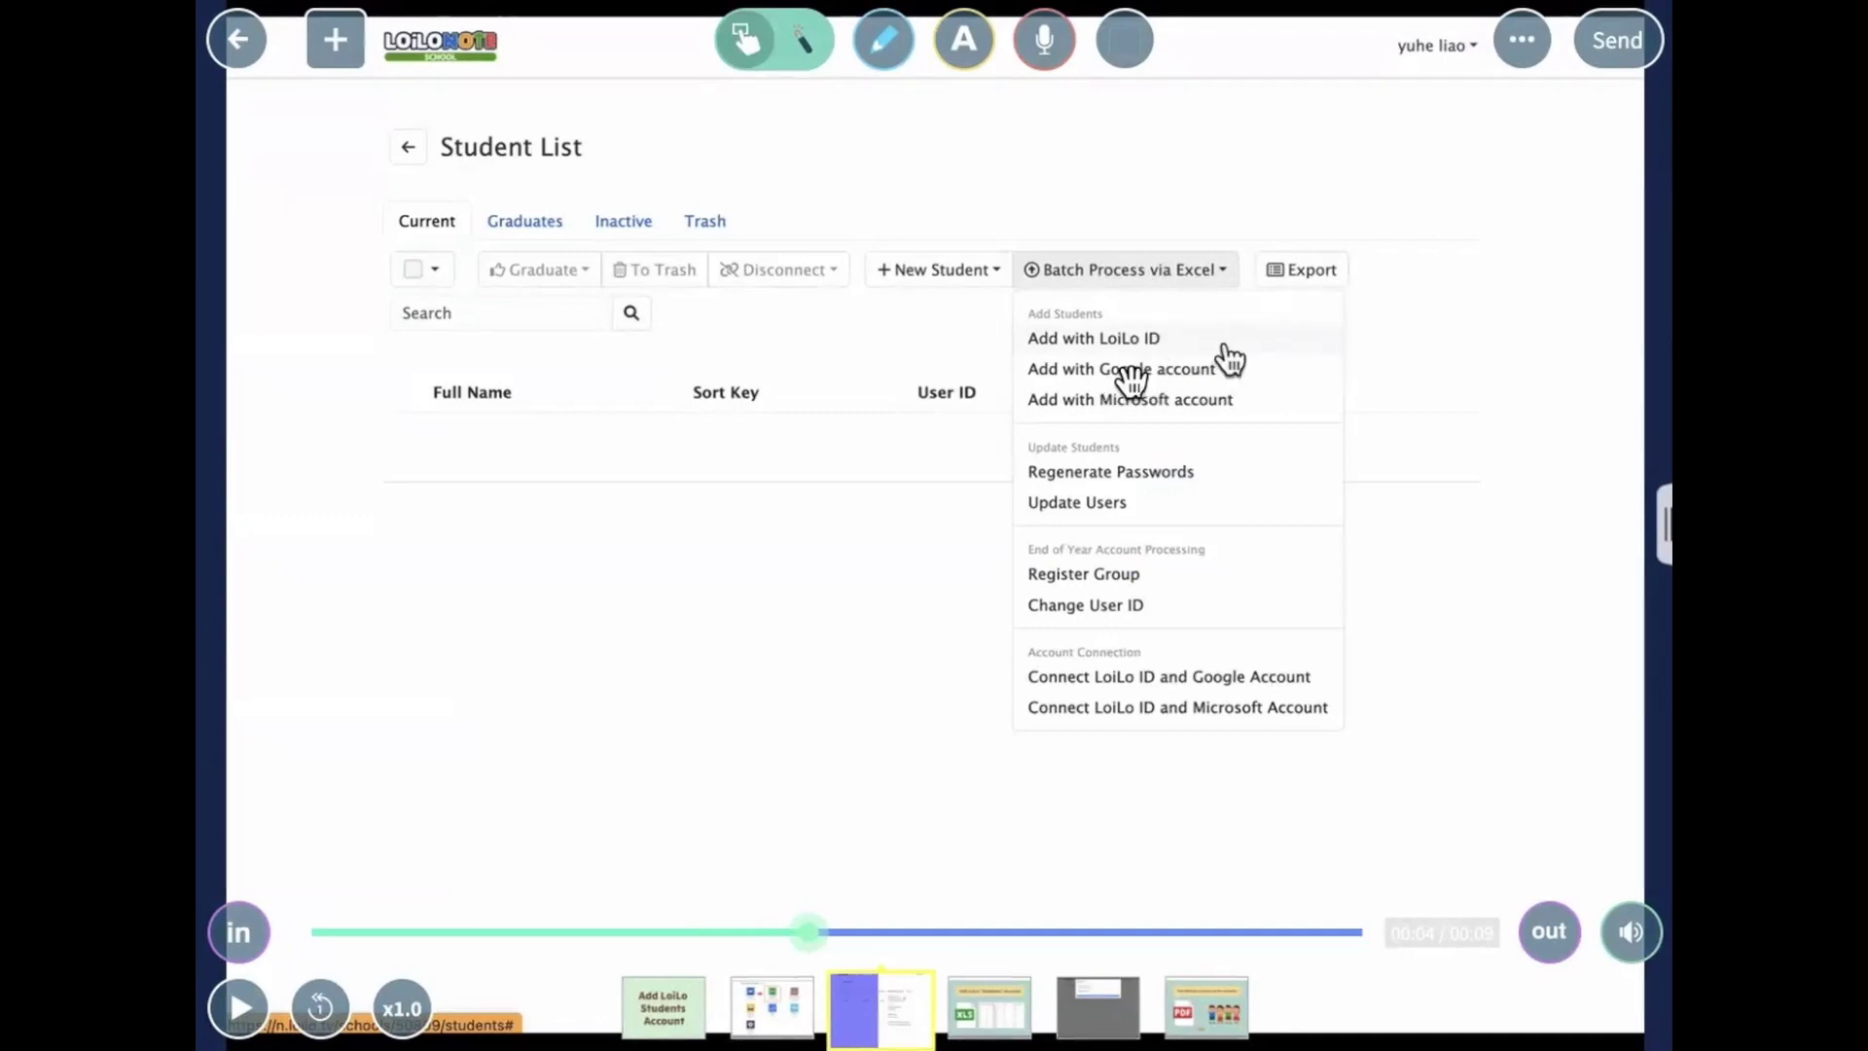
click(239, 1008)
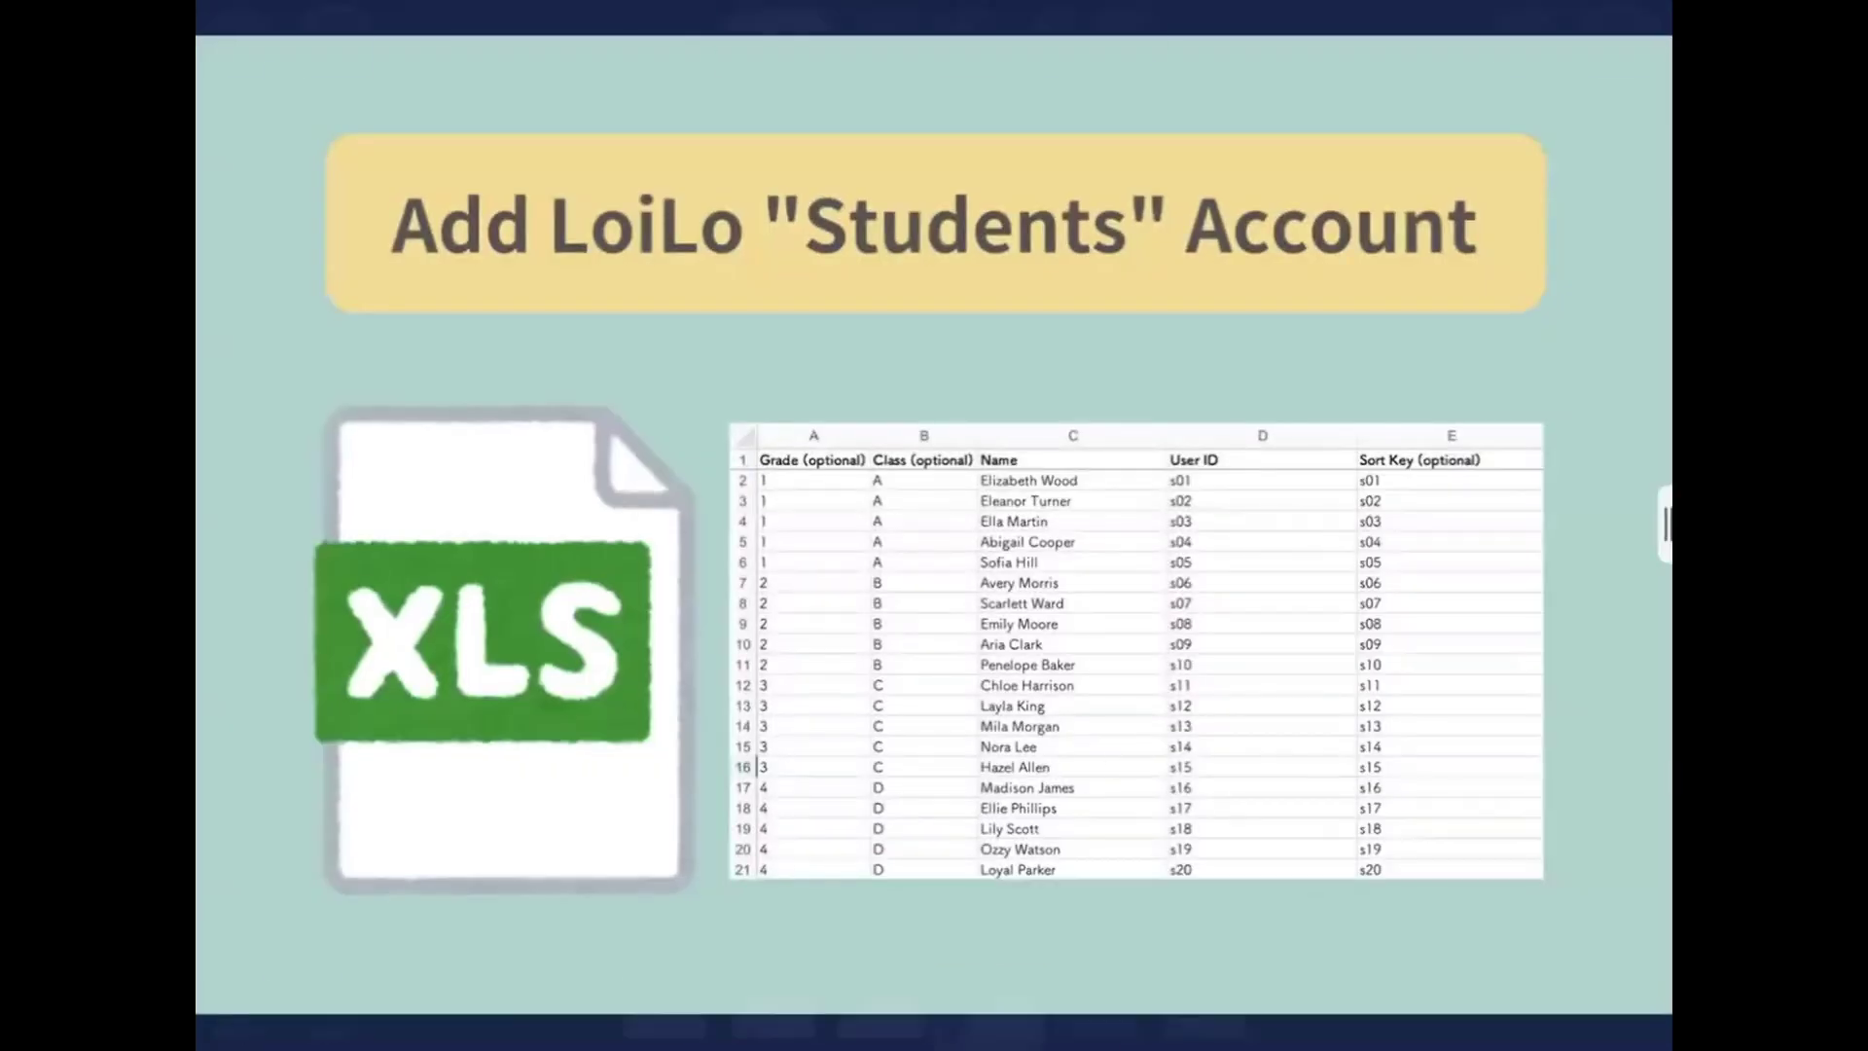
Present the Add LoiLo "Students" Account spreadsheet slide and switch to the student import recording
mouse_move(1012, 786)
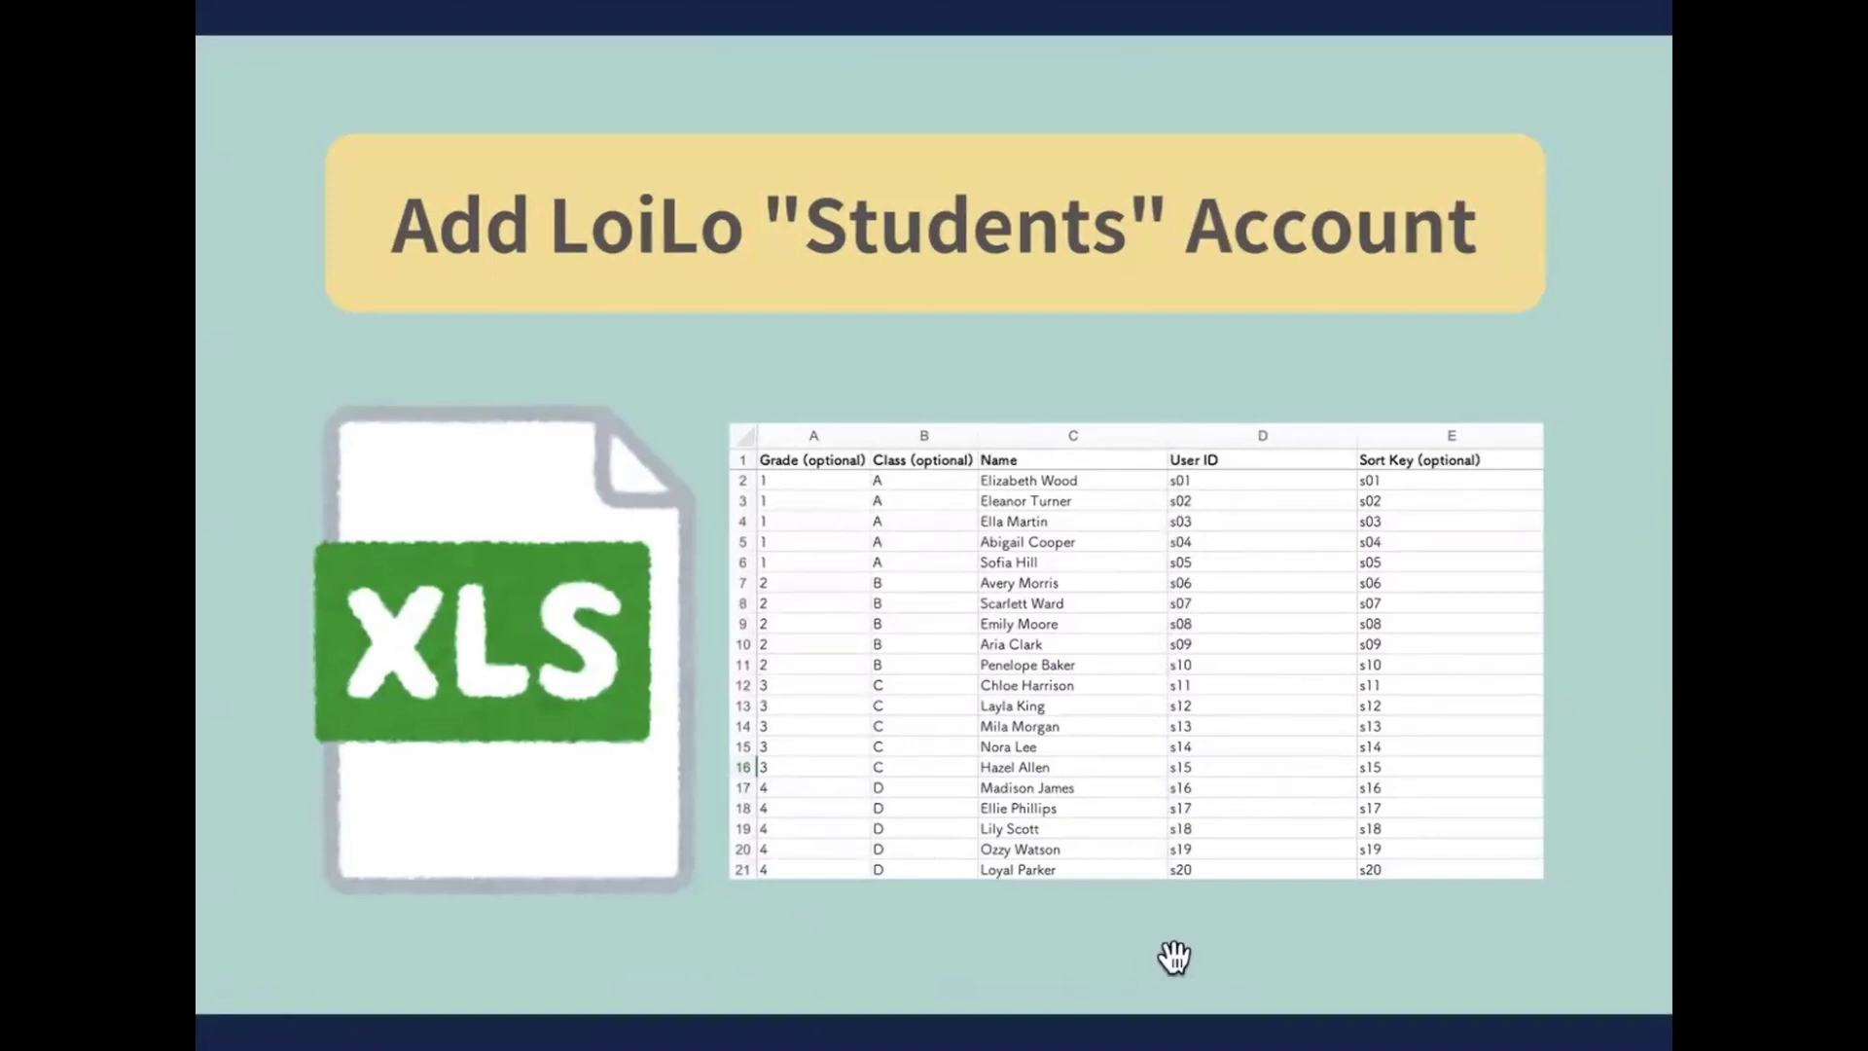
click(1092, 1009)
click(238, 1008)
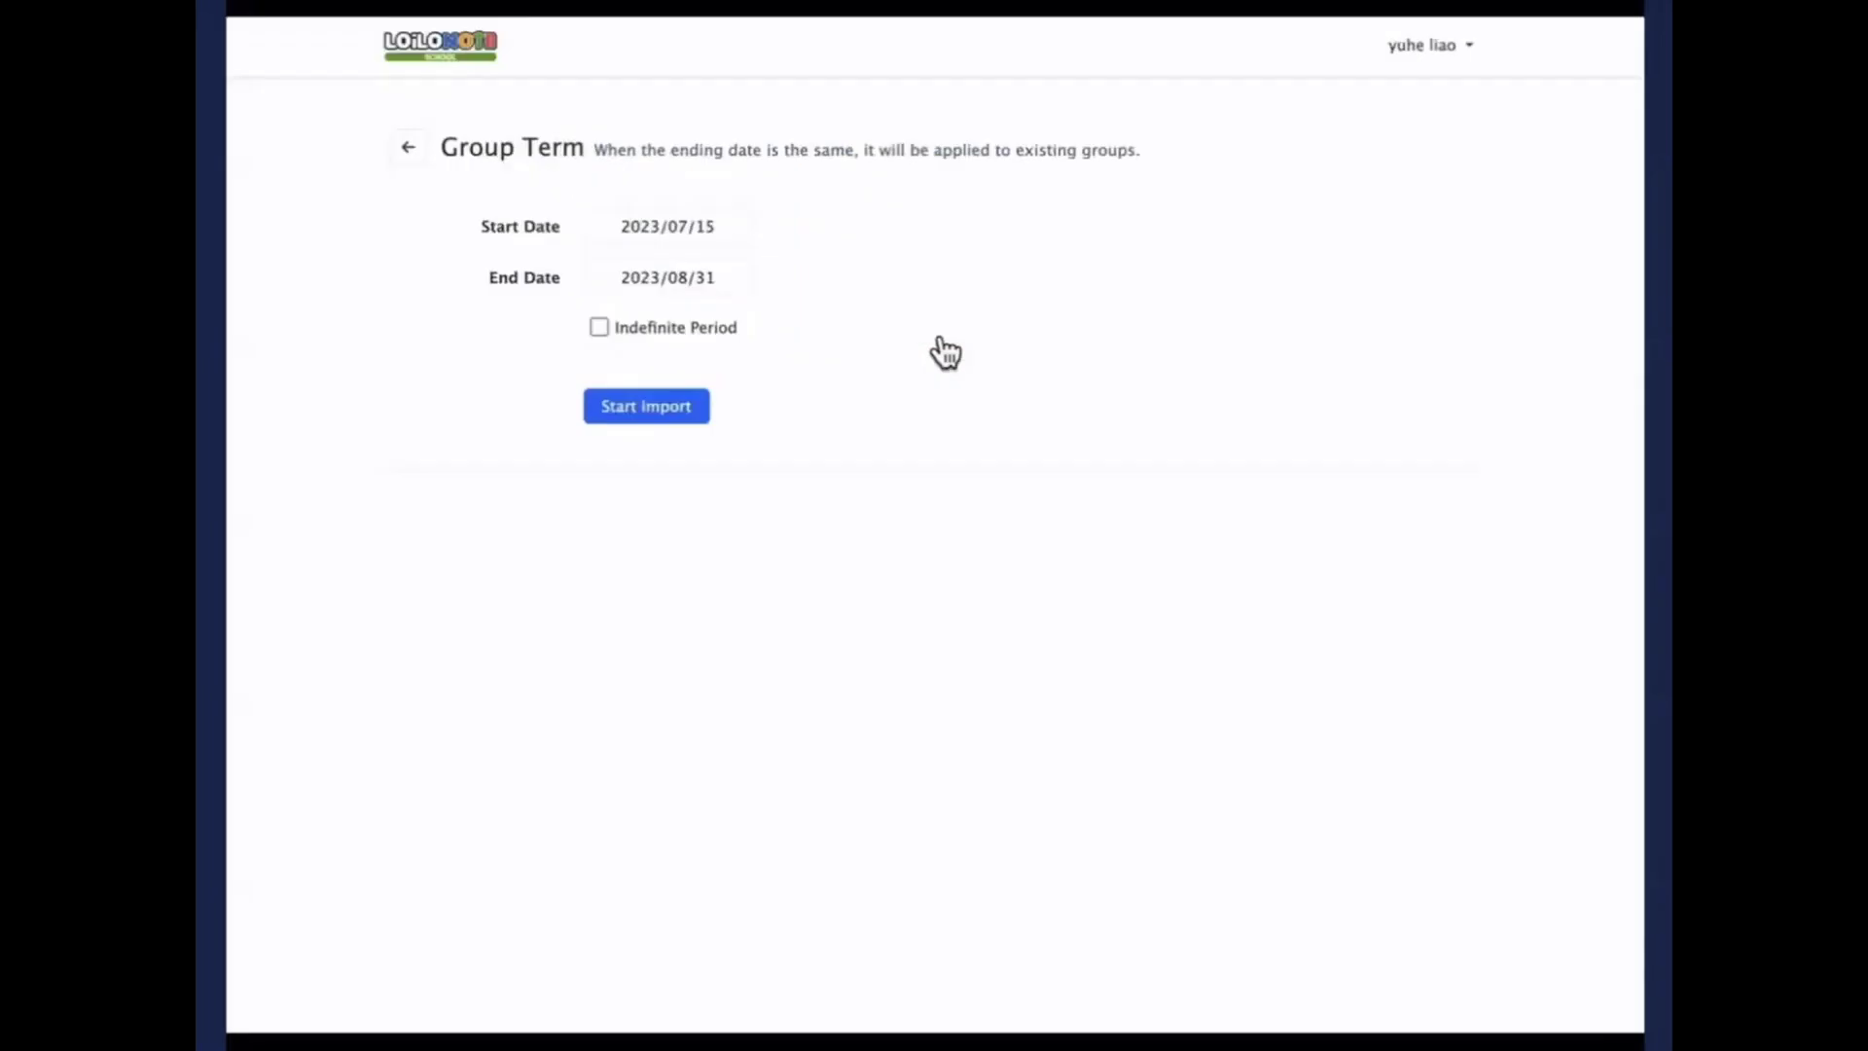
Play the student import recording through the Group Term and Graduation Date screens, pausing to explain each one
mouse_move(425, 976)
click(240, 1008)
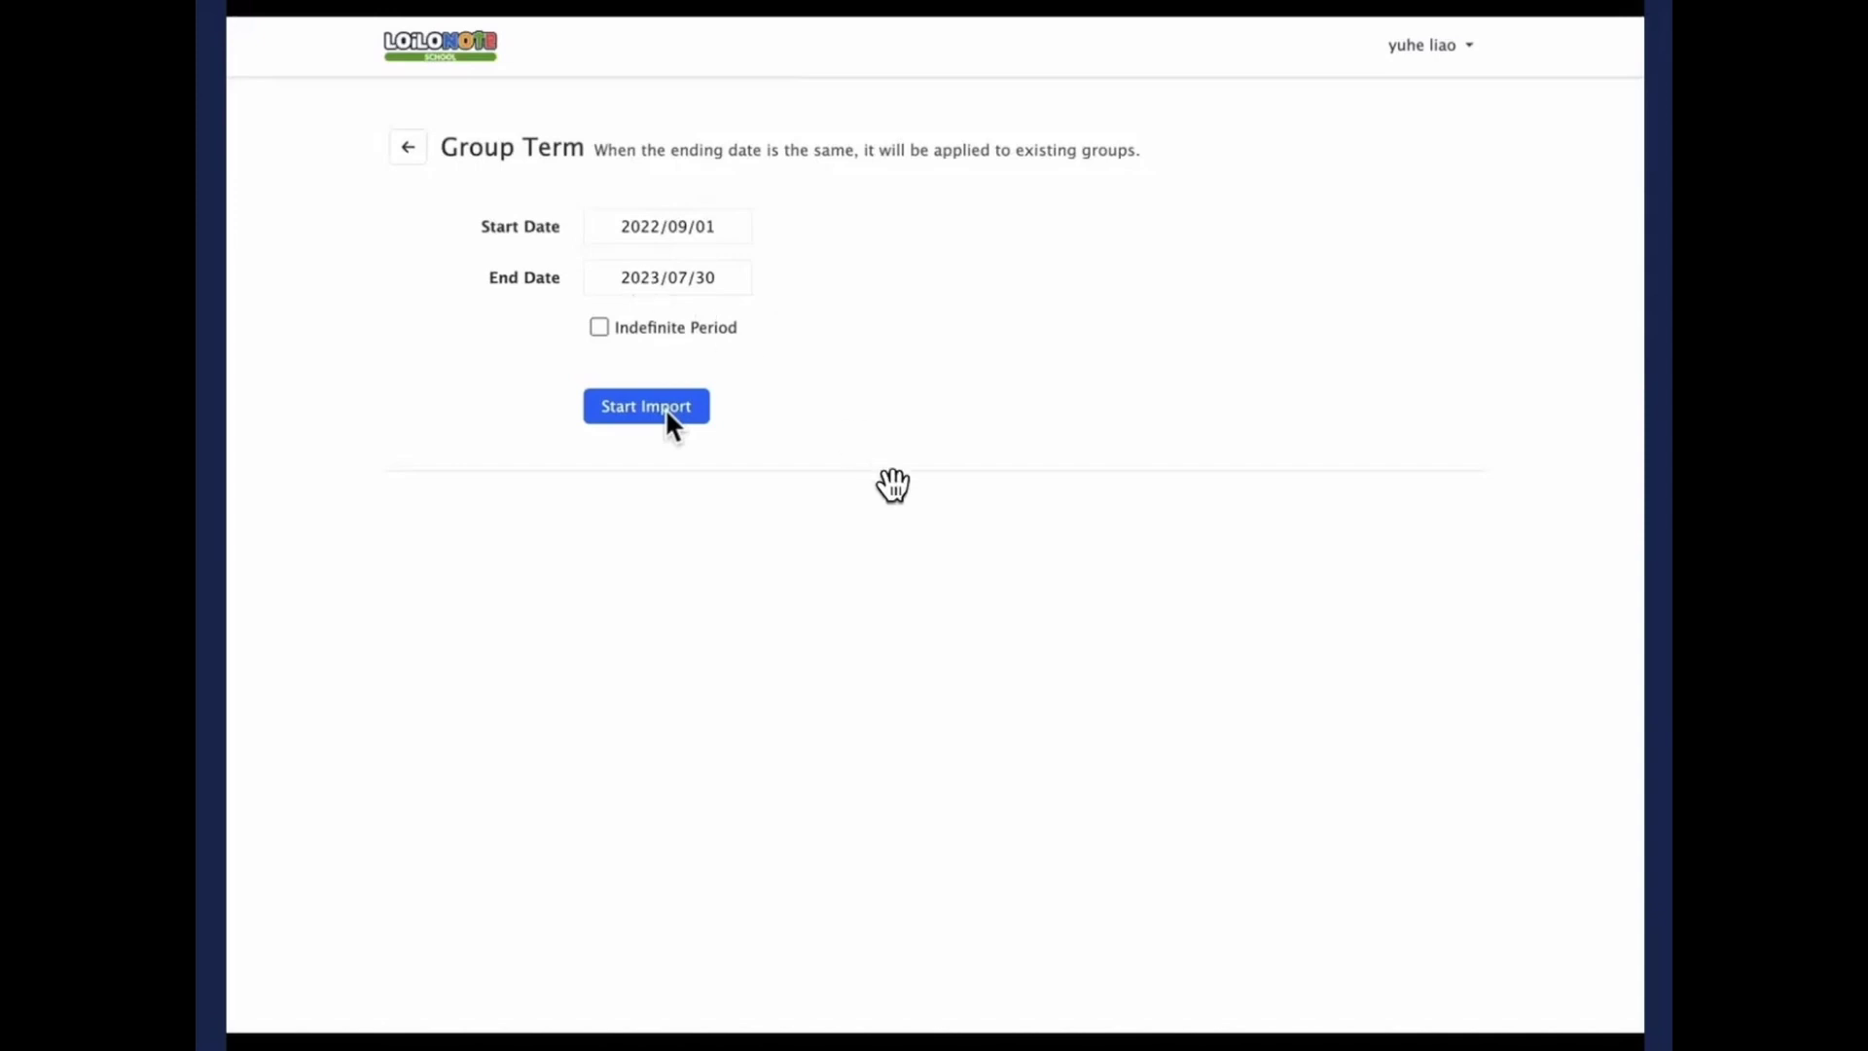
mouse_move(258, 1009)
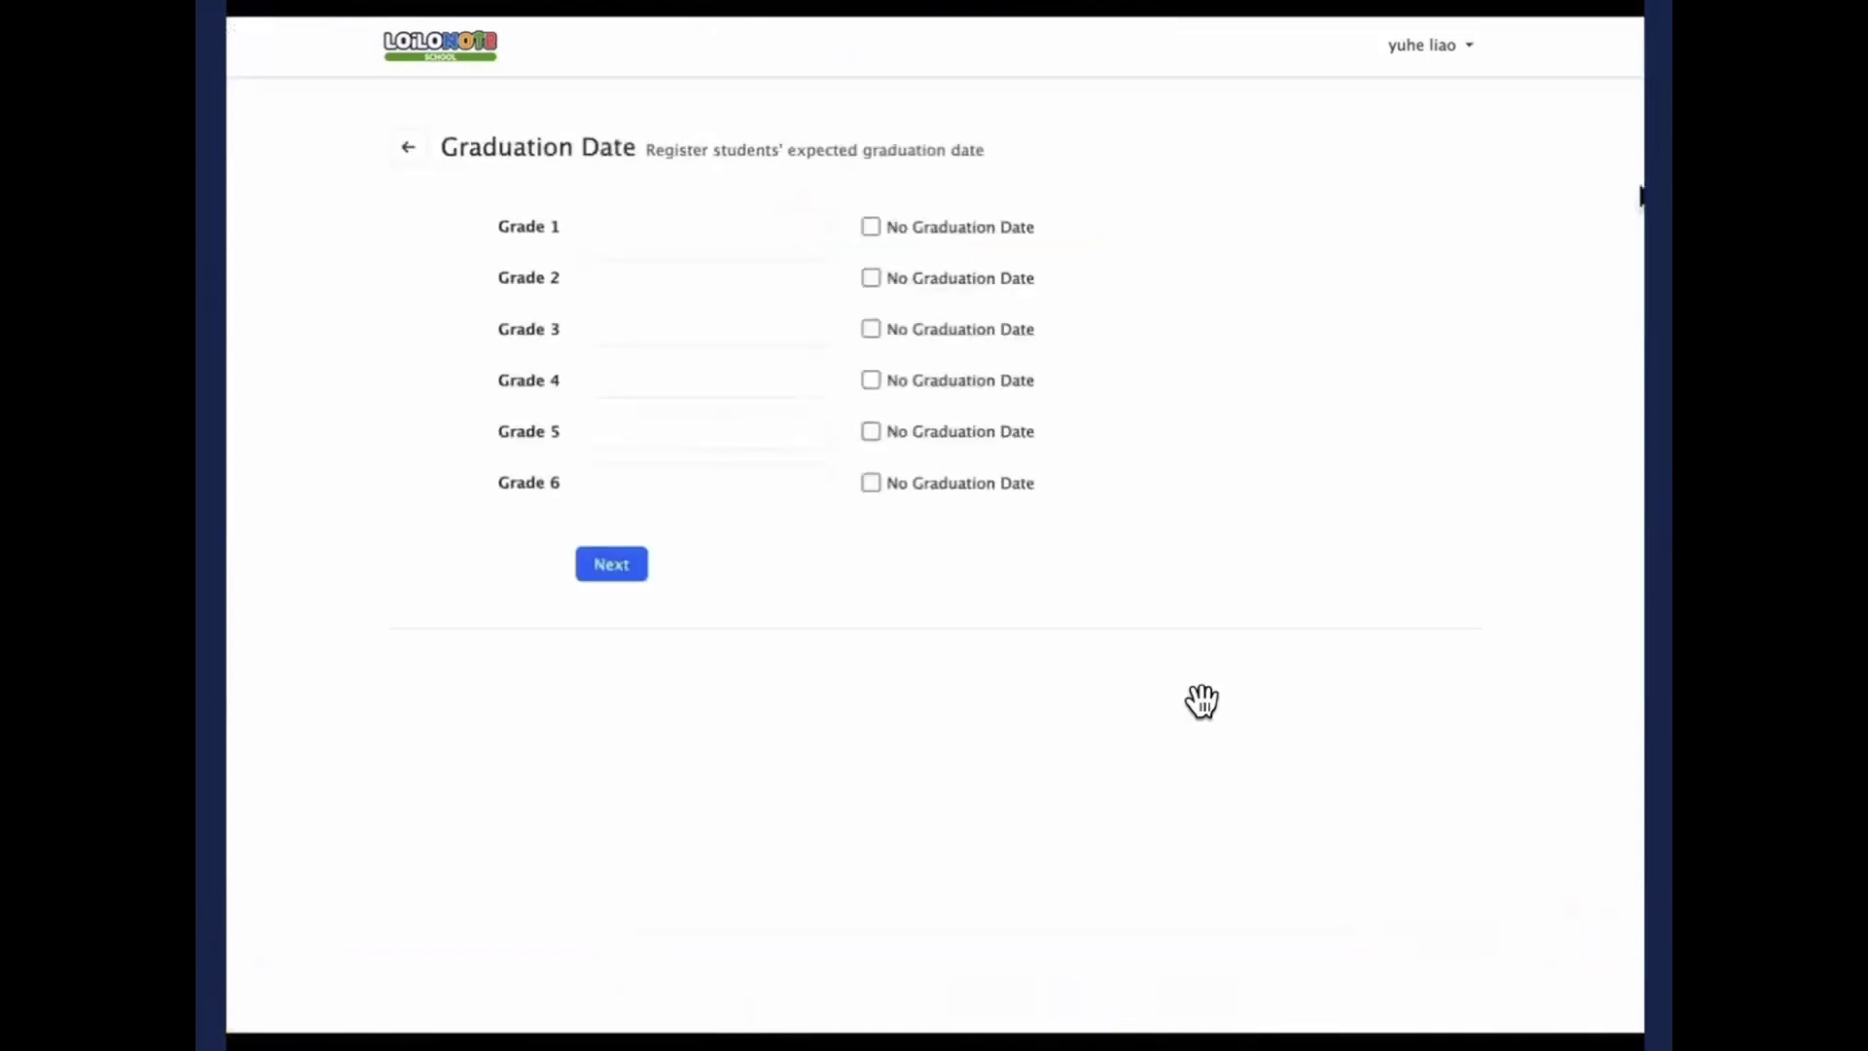
click(243, 1012)
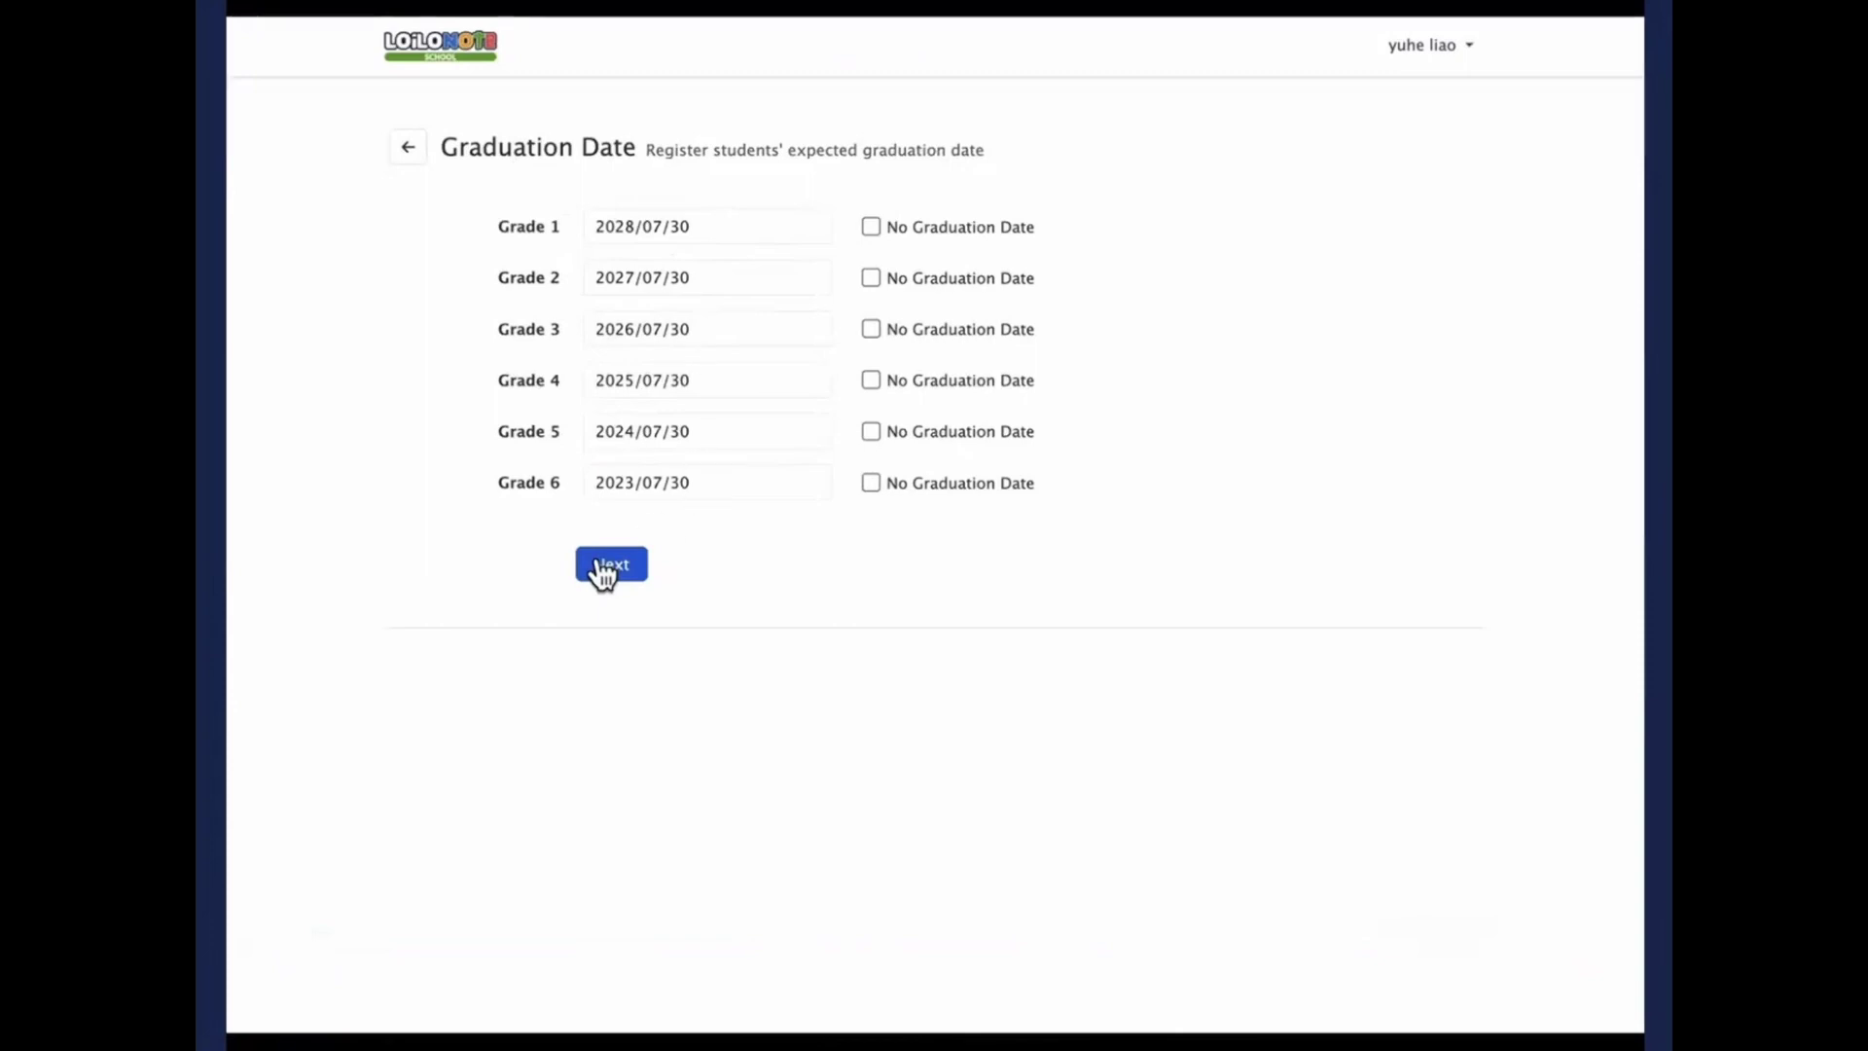
click(239, 1007)
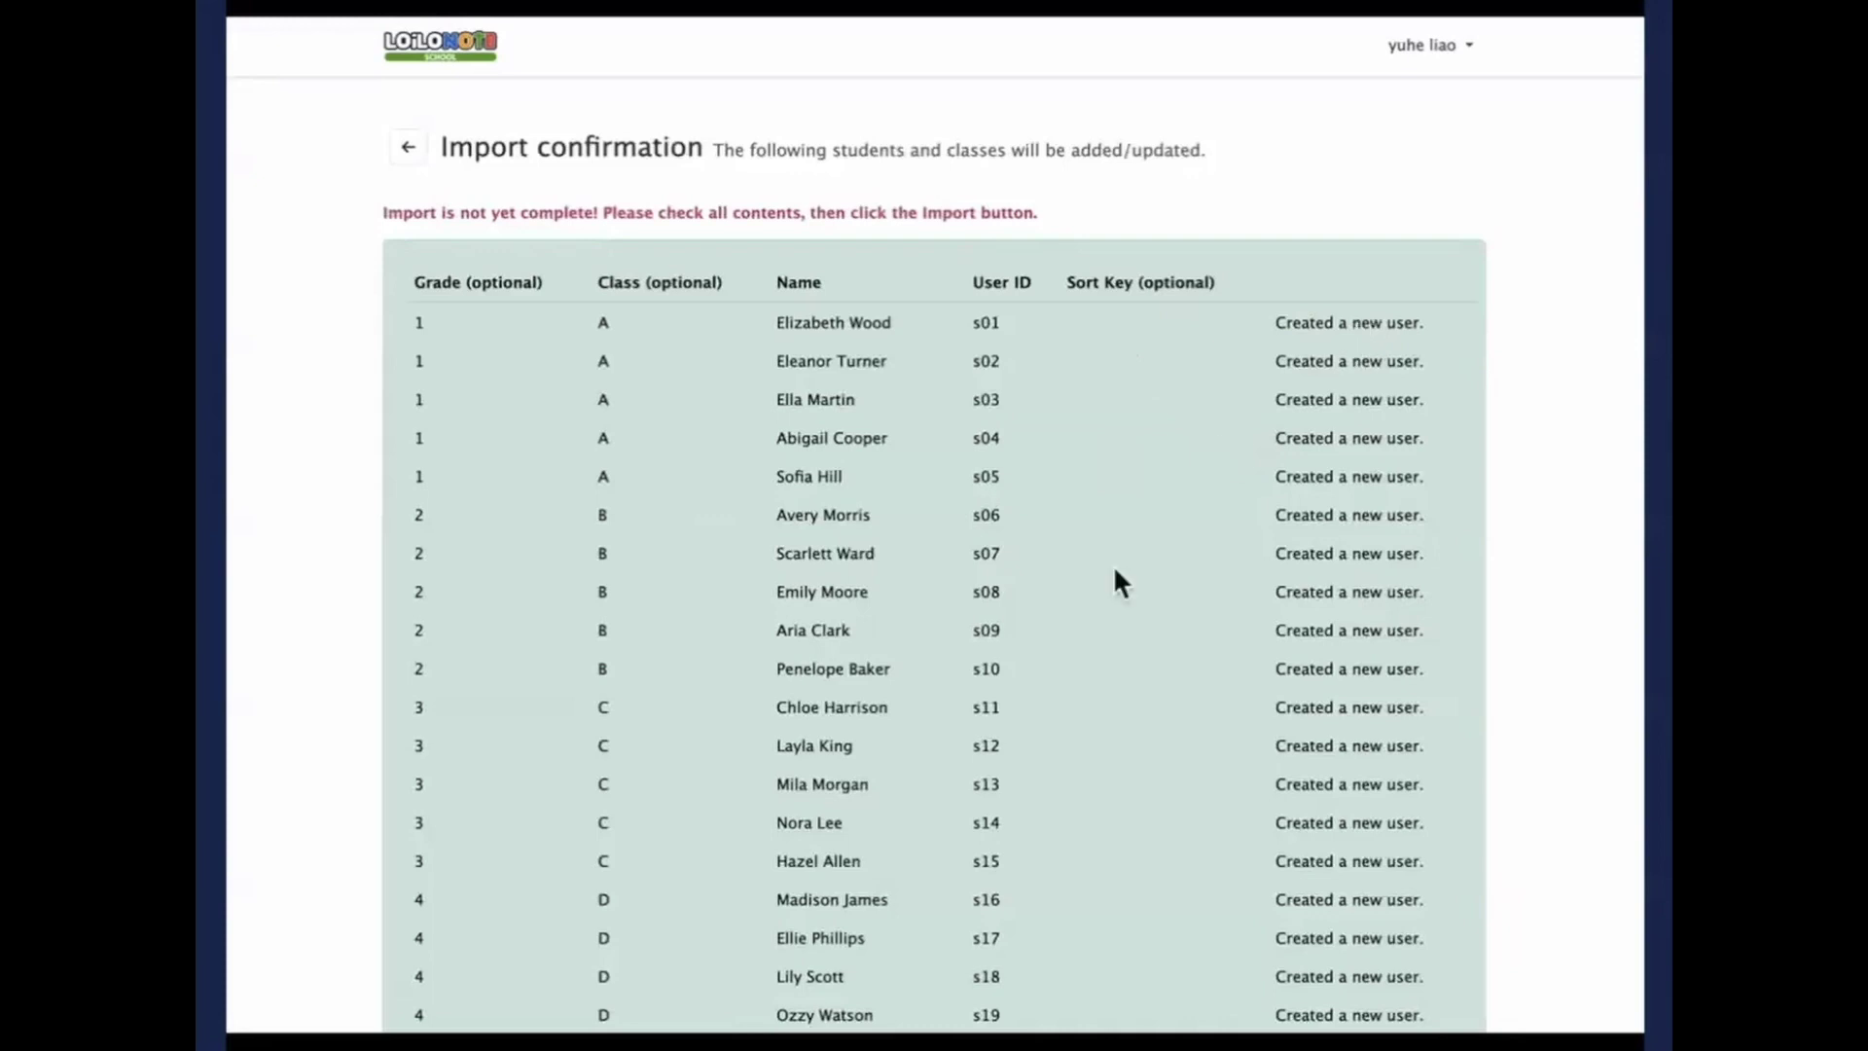
Follow the recording through the student import confirmation and generated-password download to the end, and return to the card board
scroll(1115, 574, down, 2)
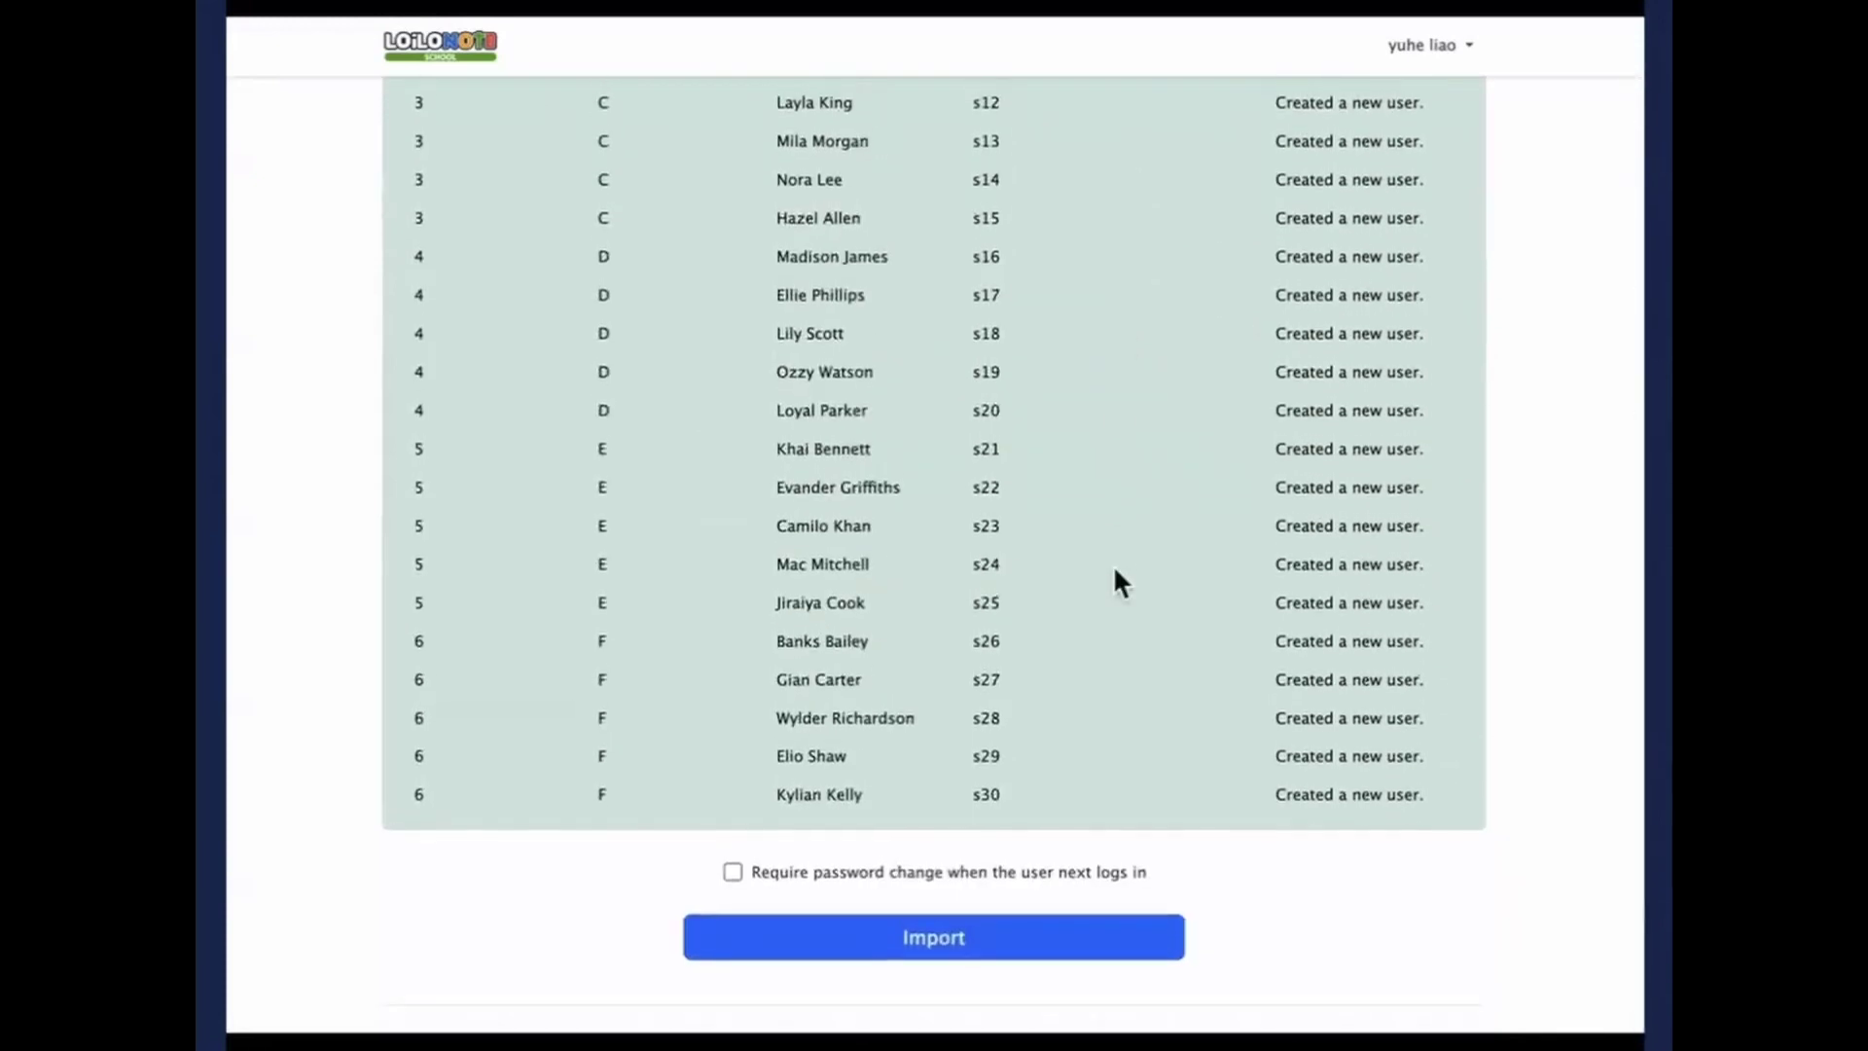
click(957, 962)
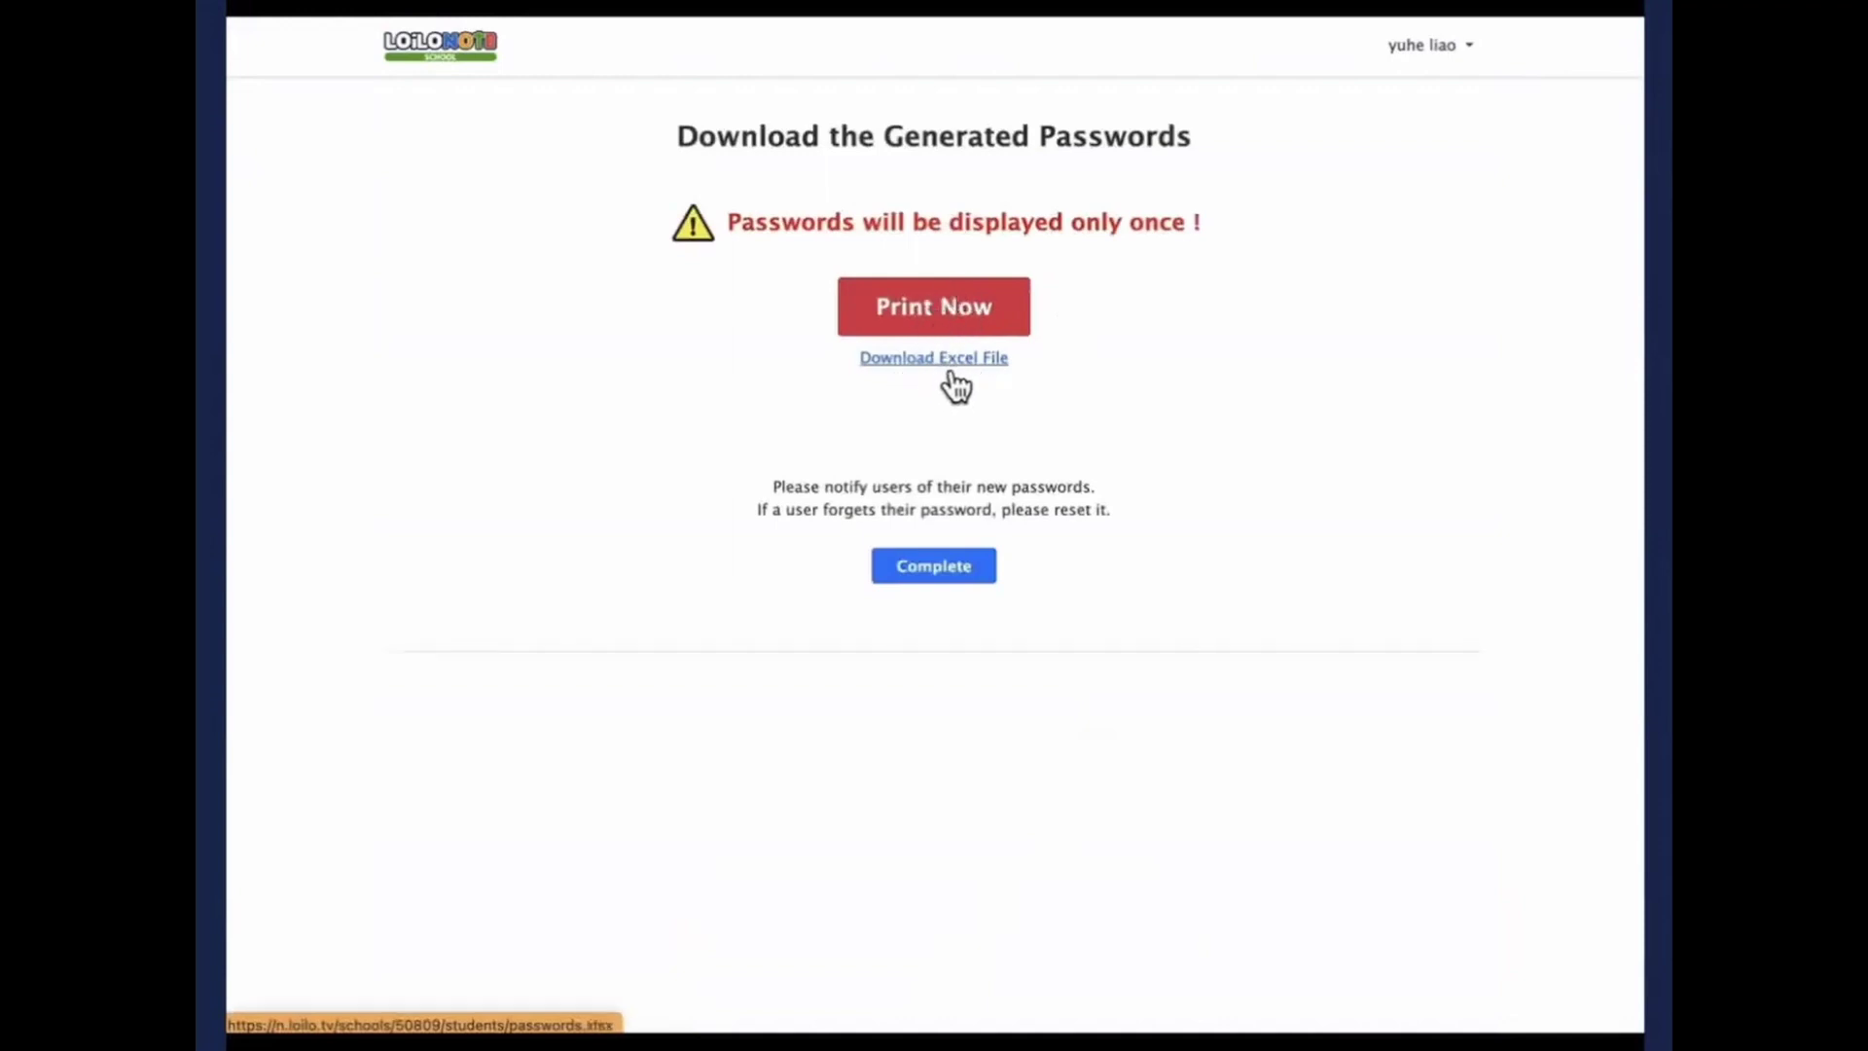
click(949, 583)
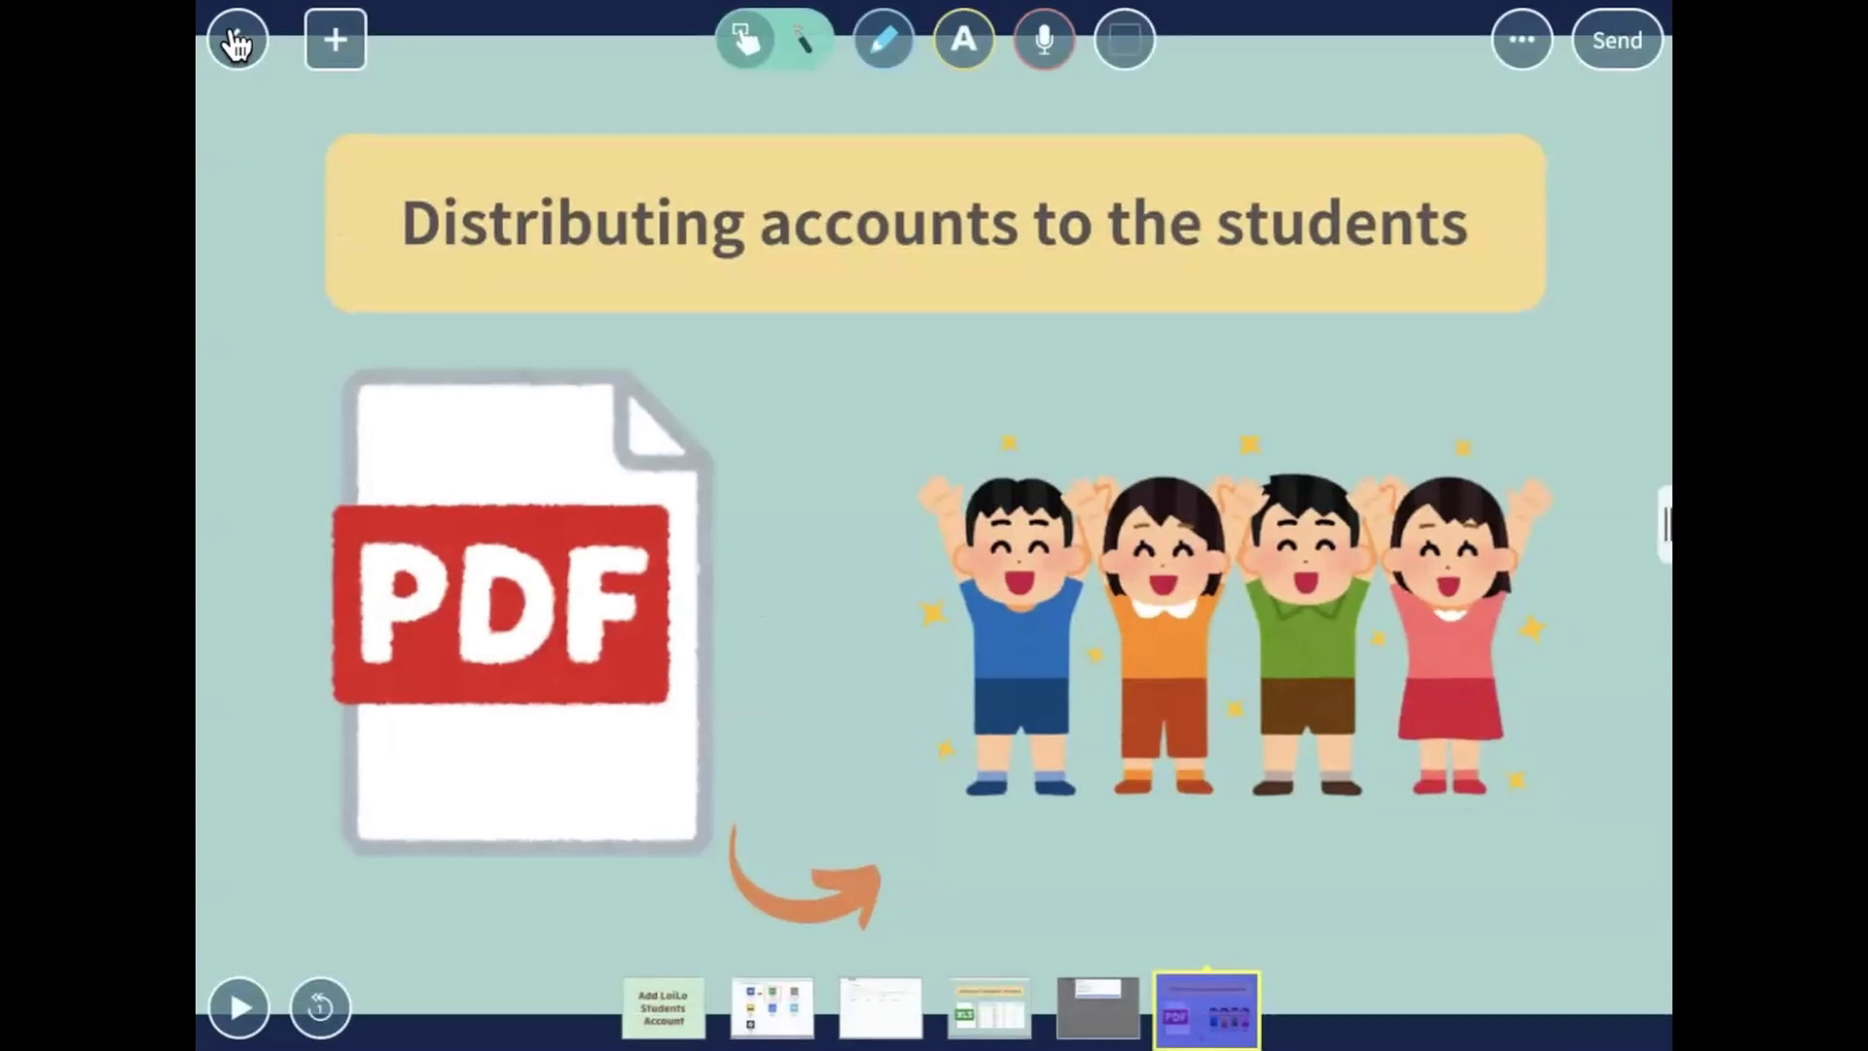
click(237, 37)
Open the Connect Students Account with Google cards from the board and present its recordings
drag(584, 668, 551, 542)
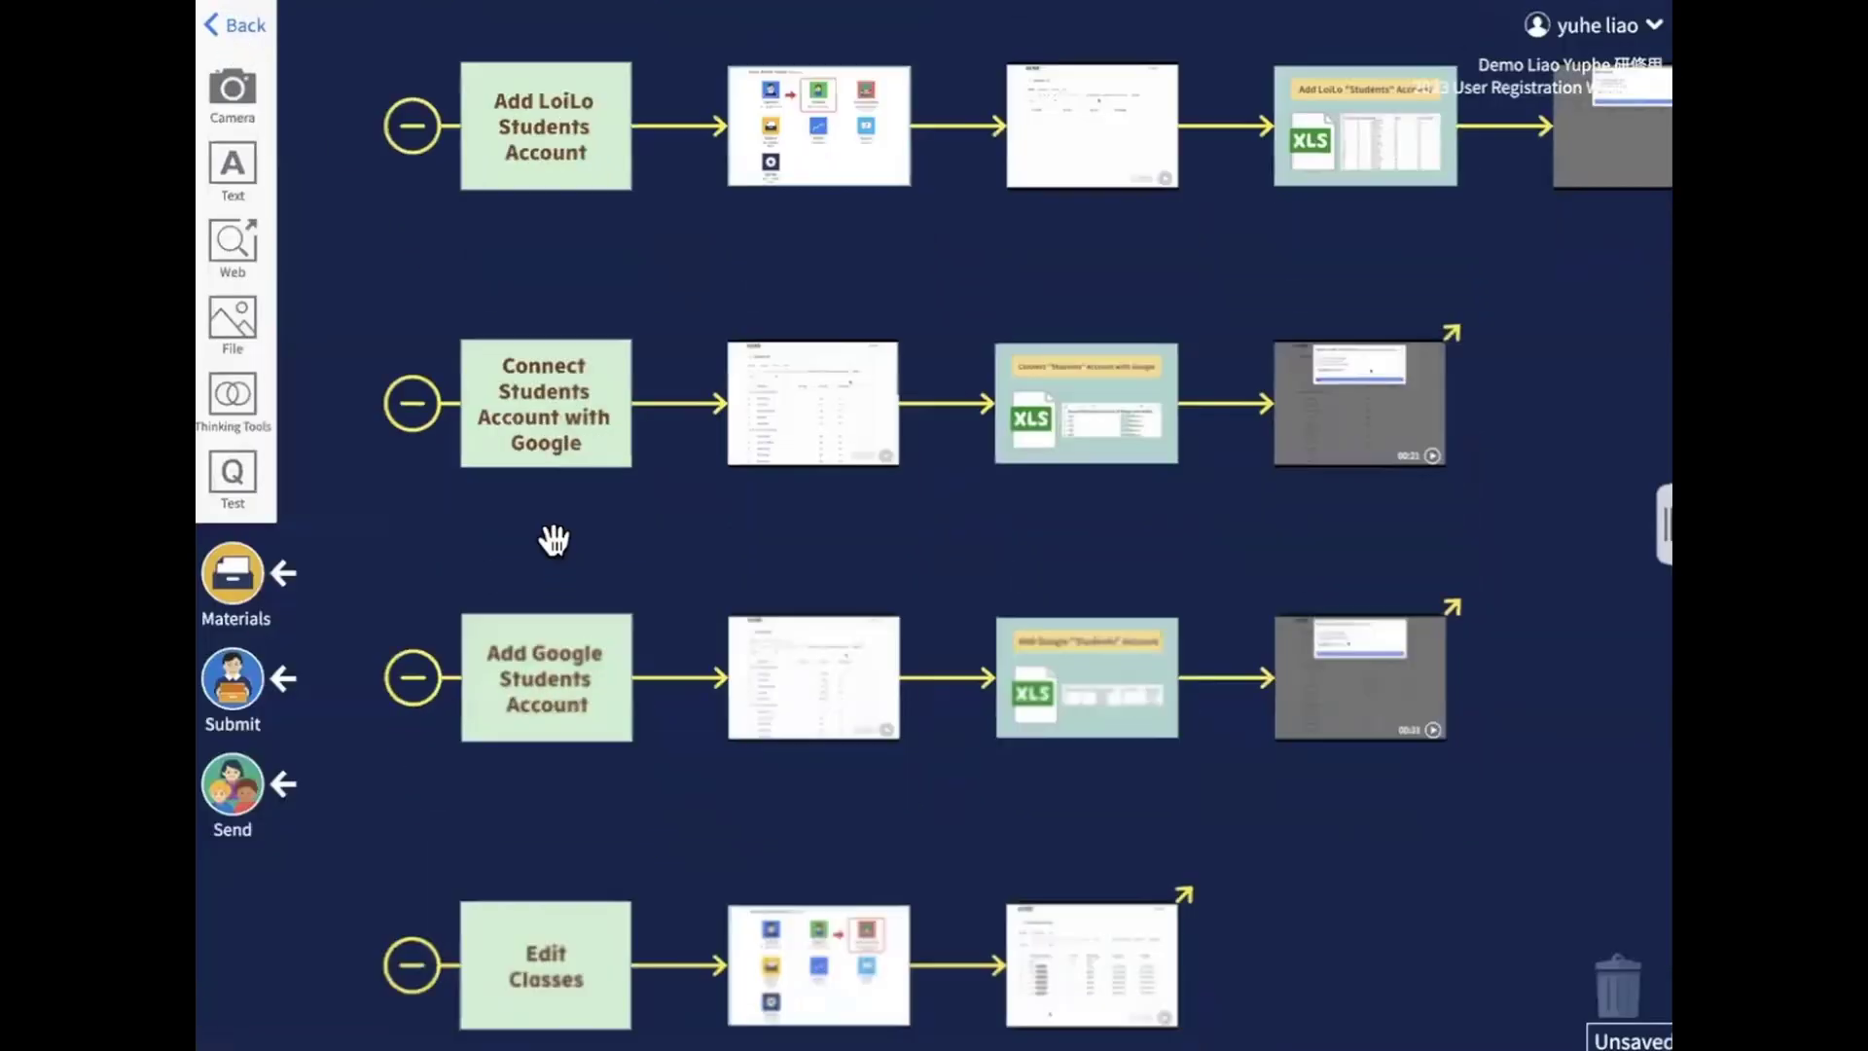
click(551, 425)
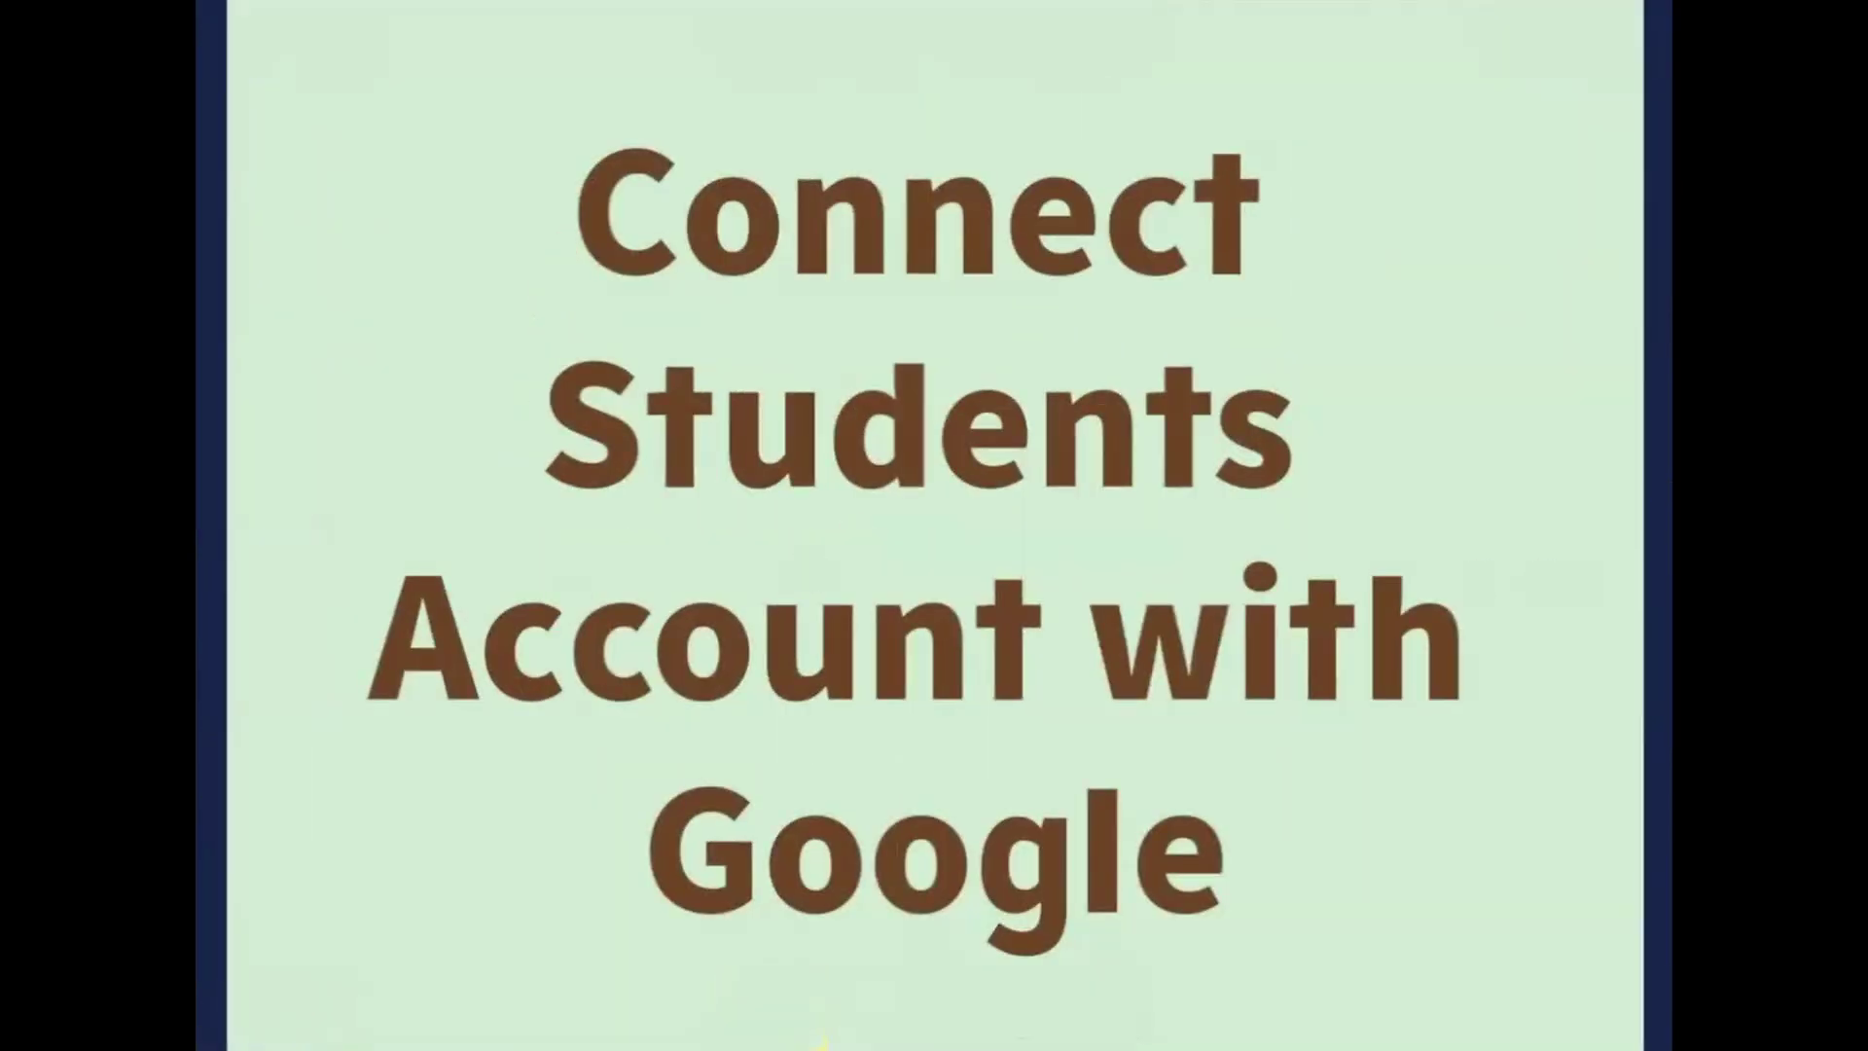
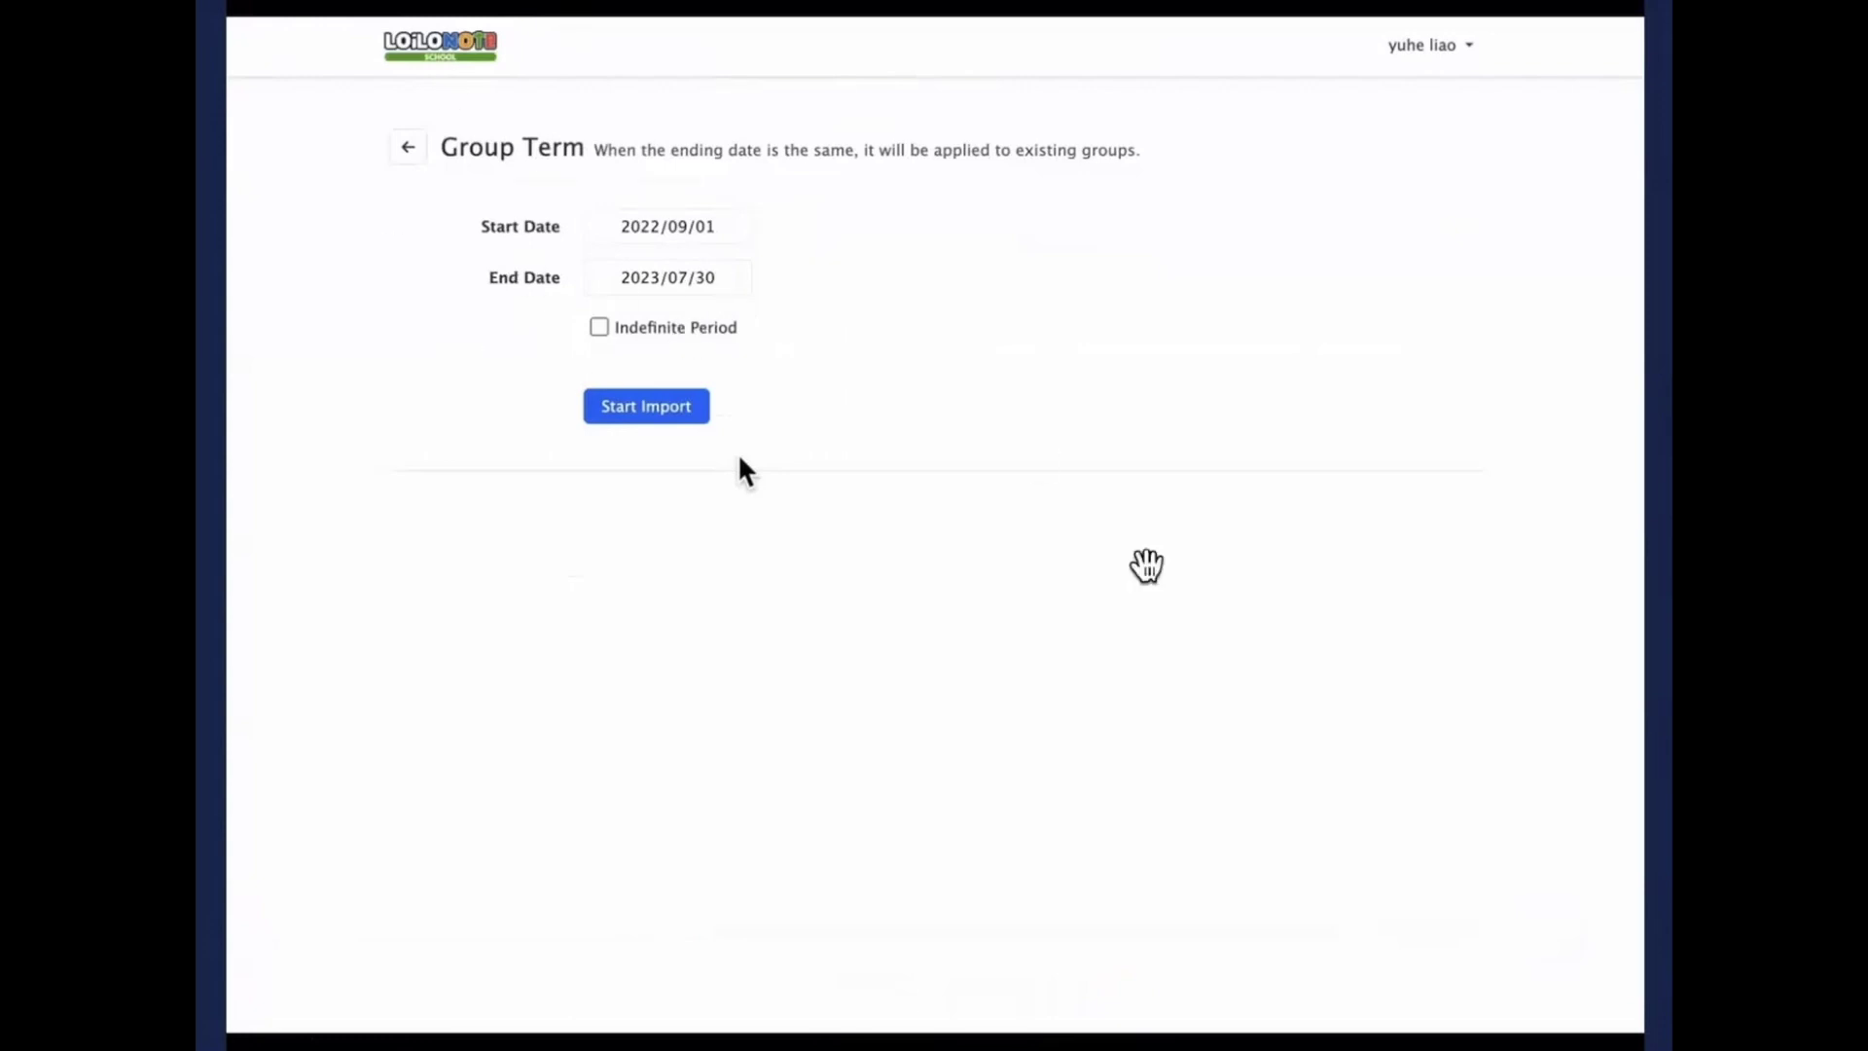
mouse_move(446, 954)
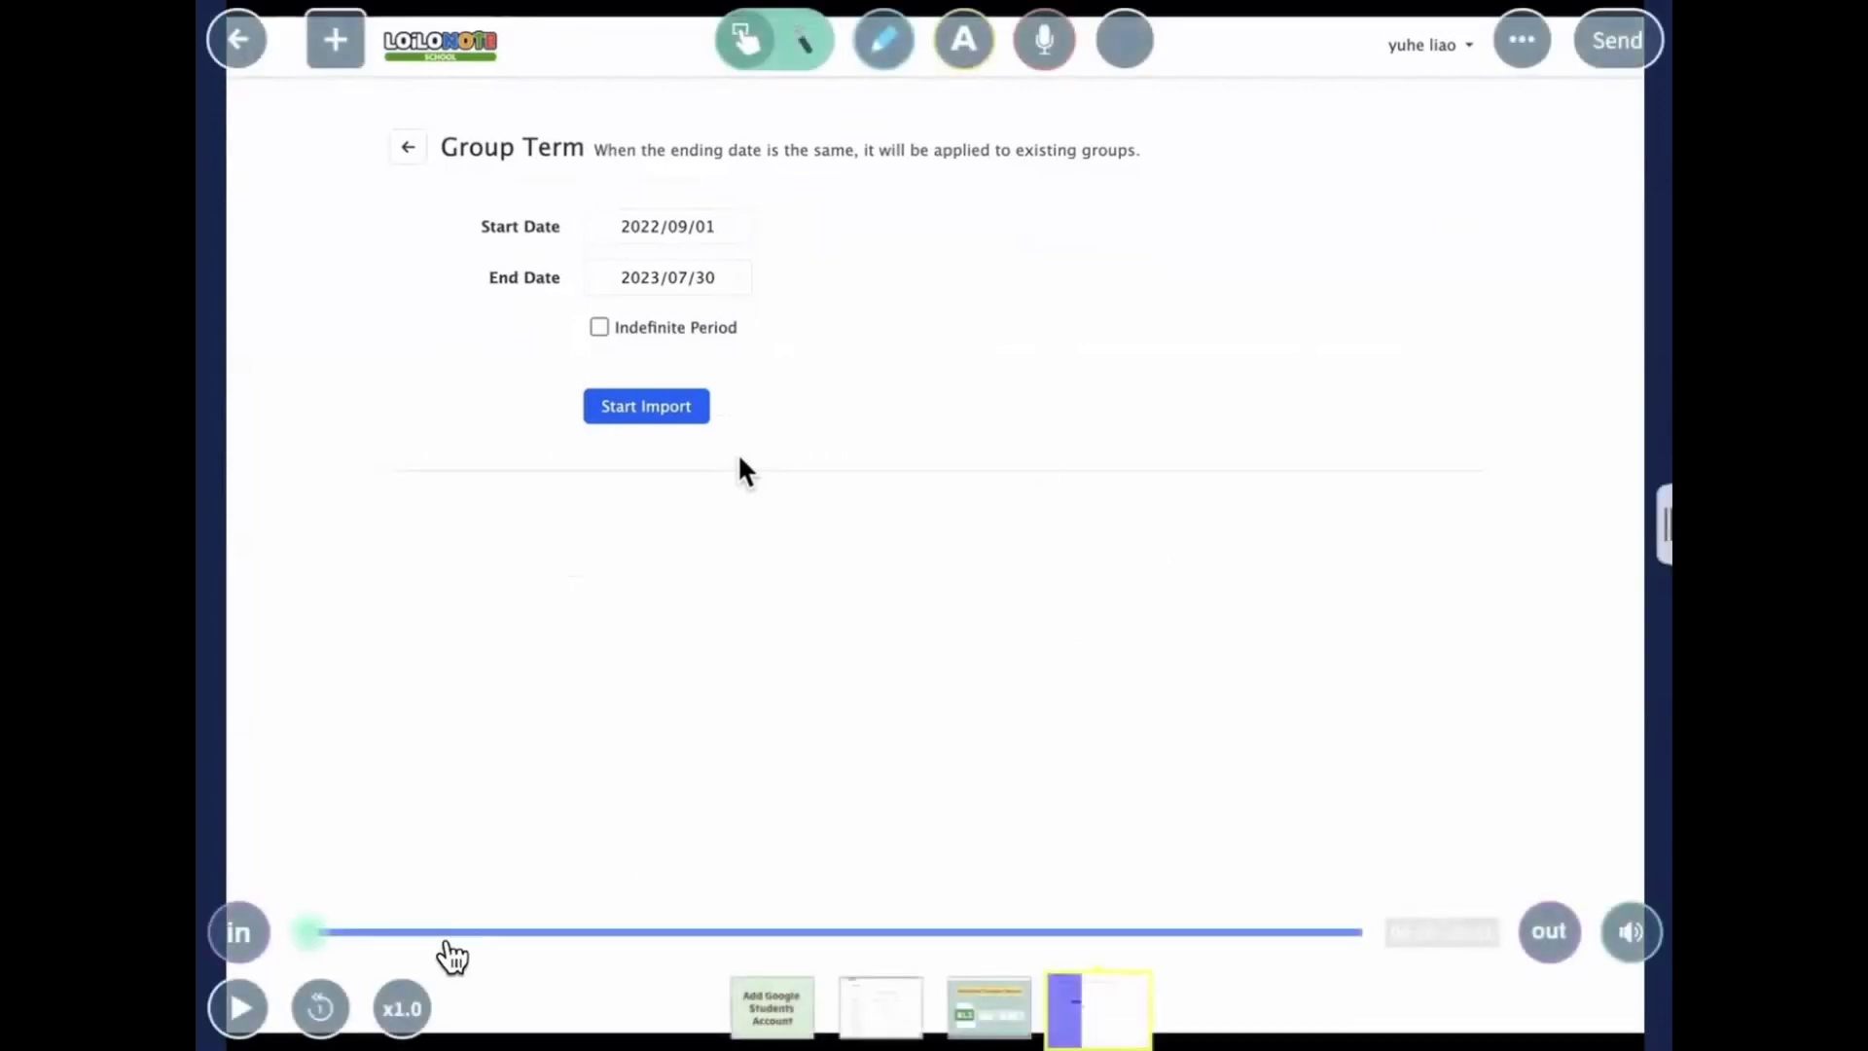
Play the Google student import recording through the Group Term and Graduation Date screens to the Student List, and return to the card board
click(241, 1012)
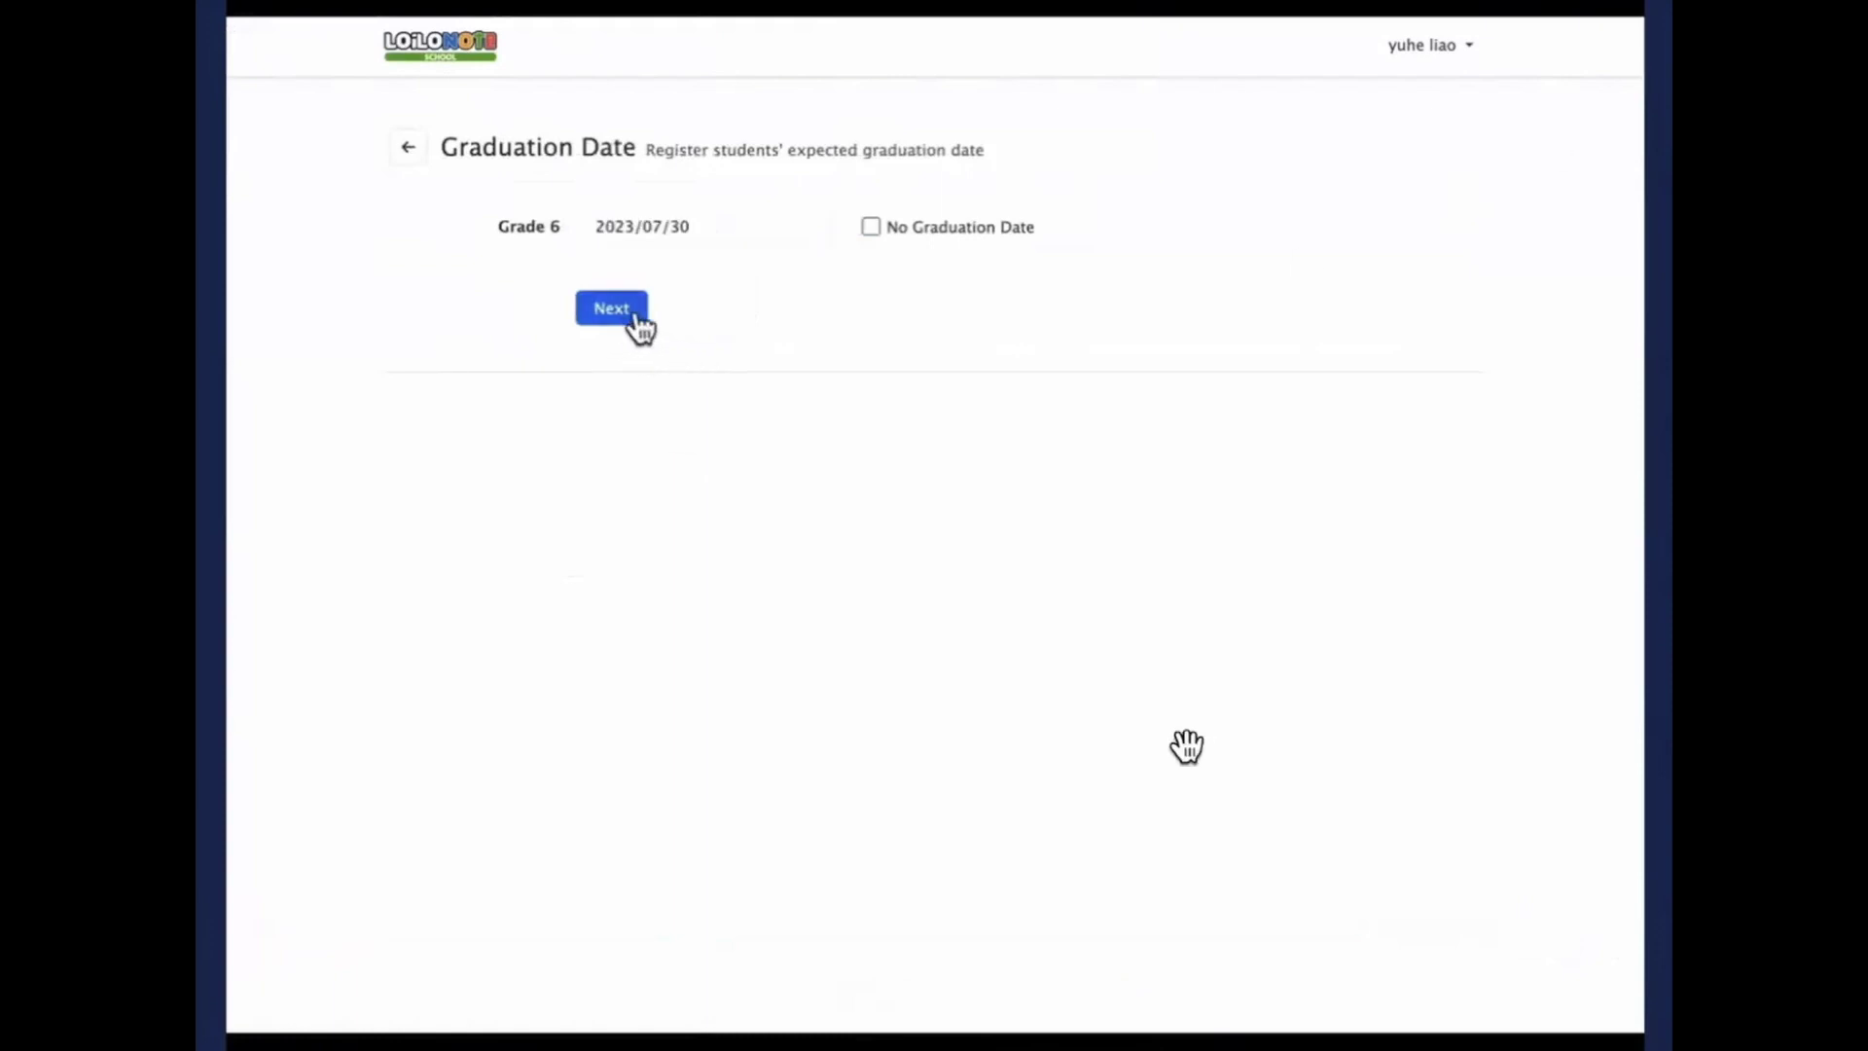
click(238, 1008)
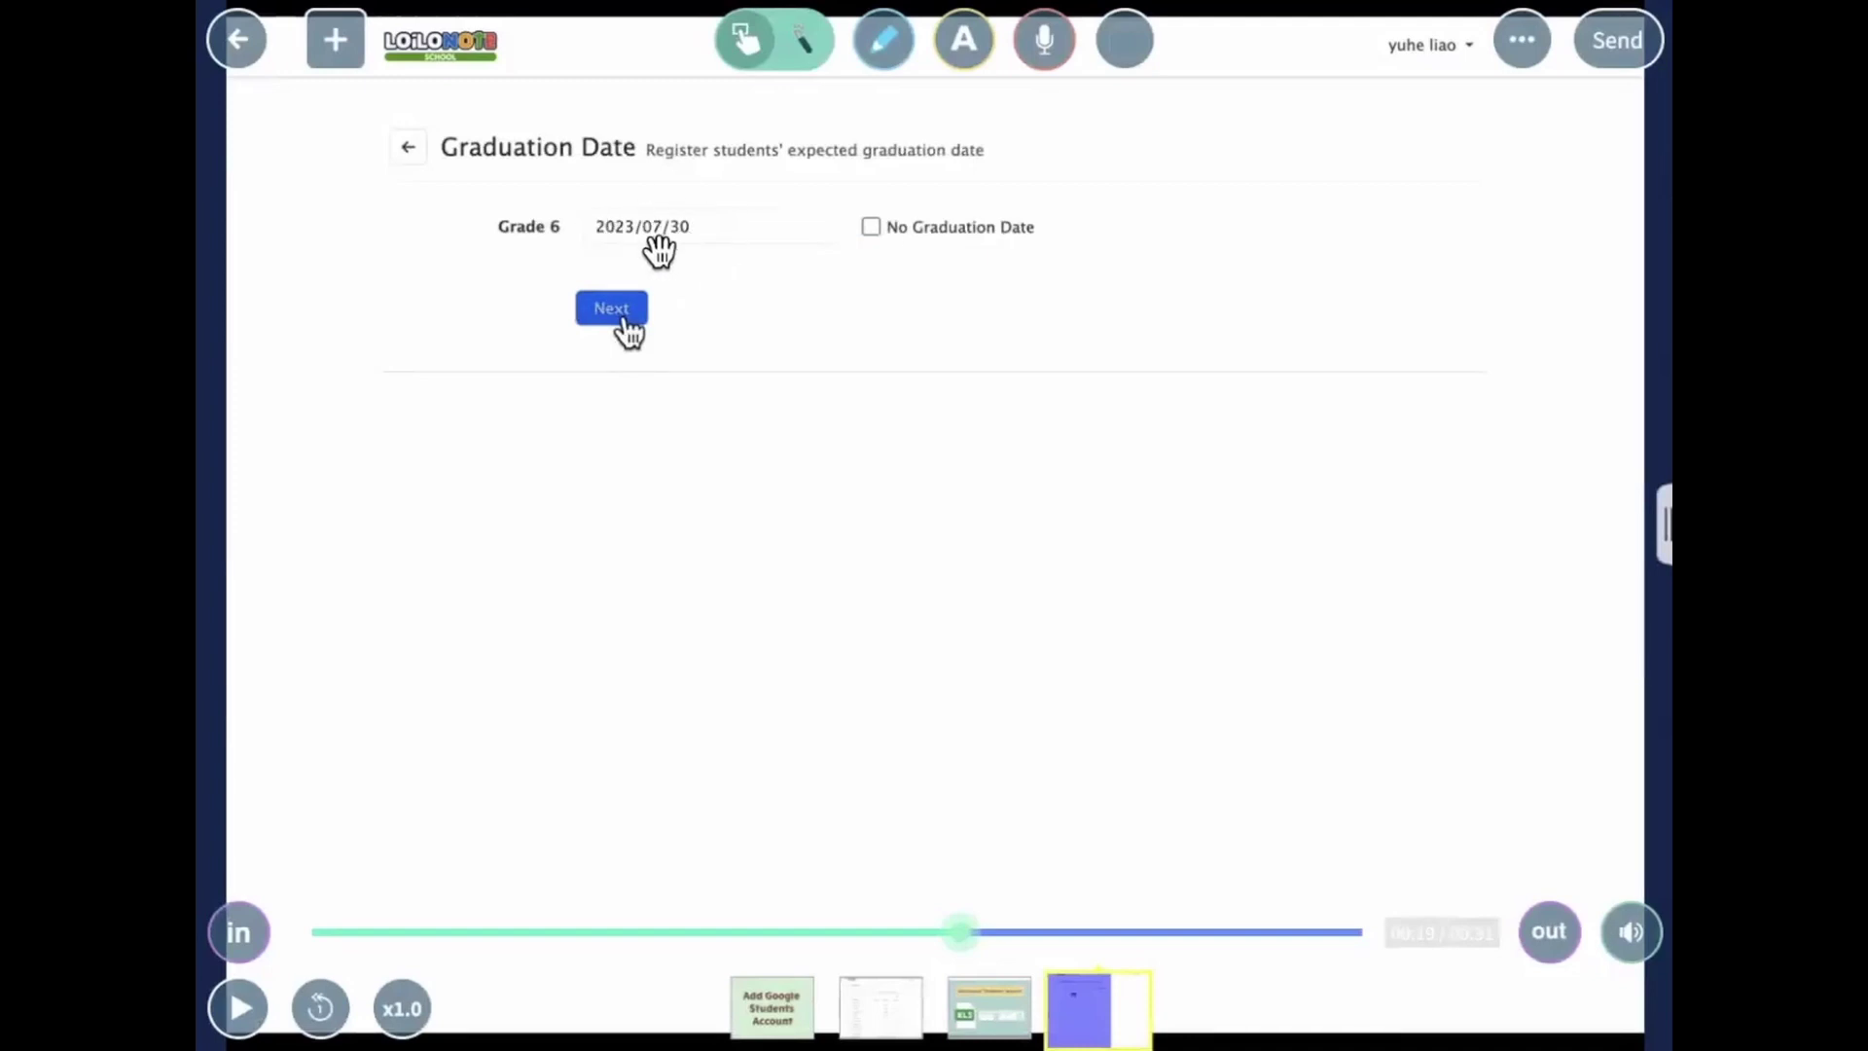
click(231, 1012)
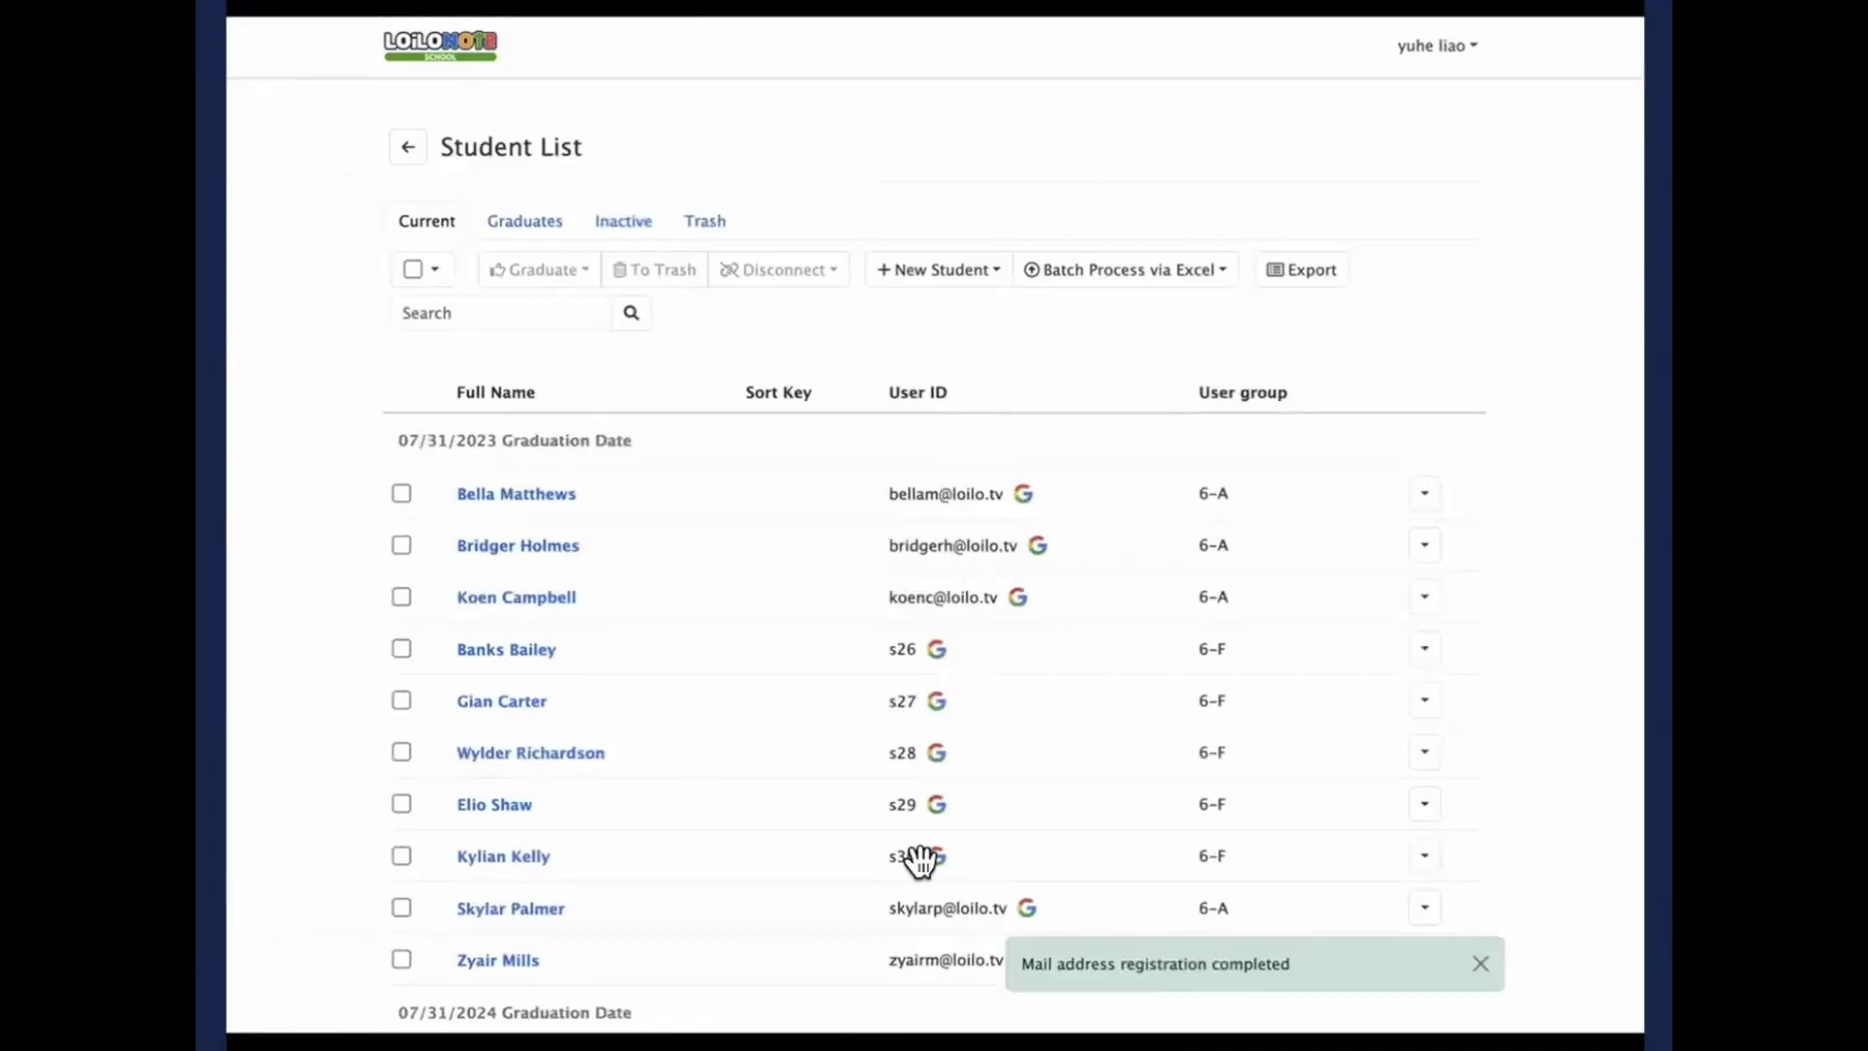
click(238, 33)
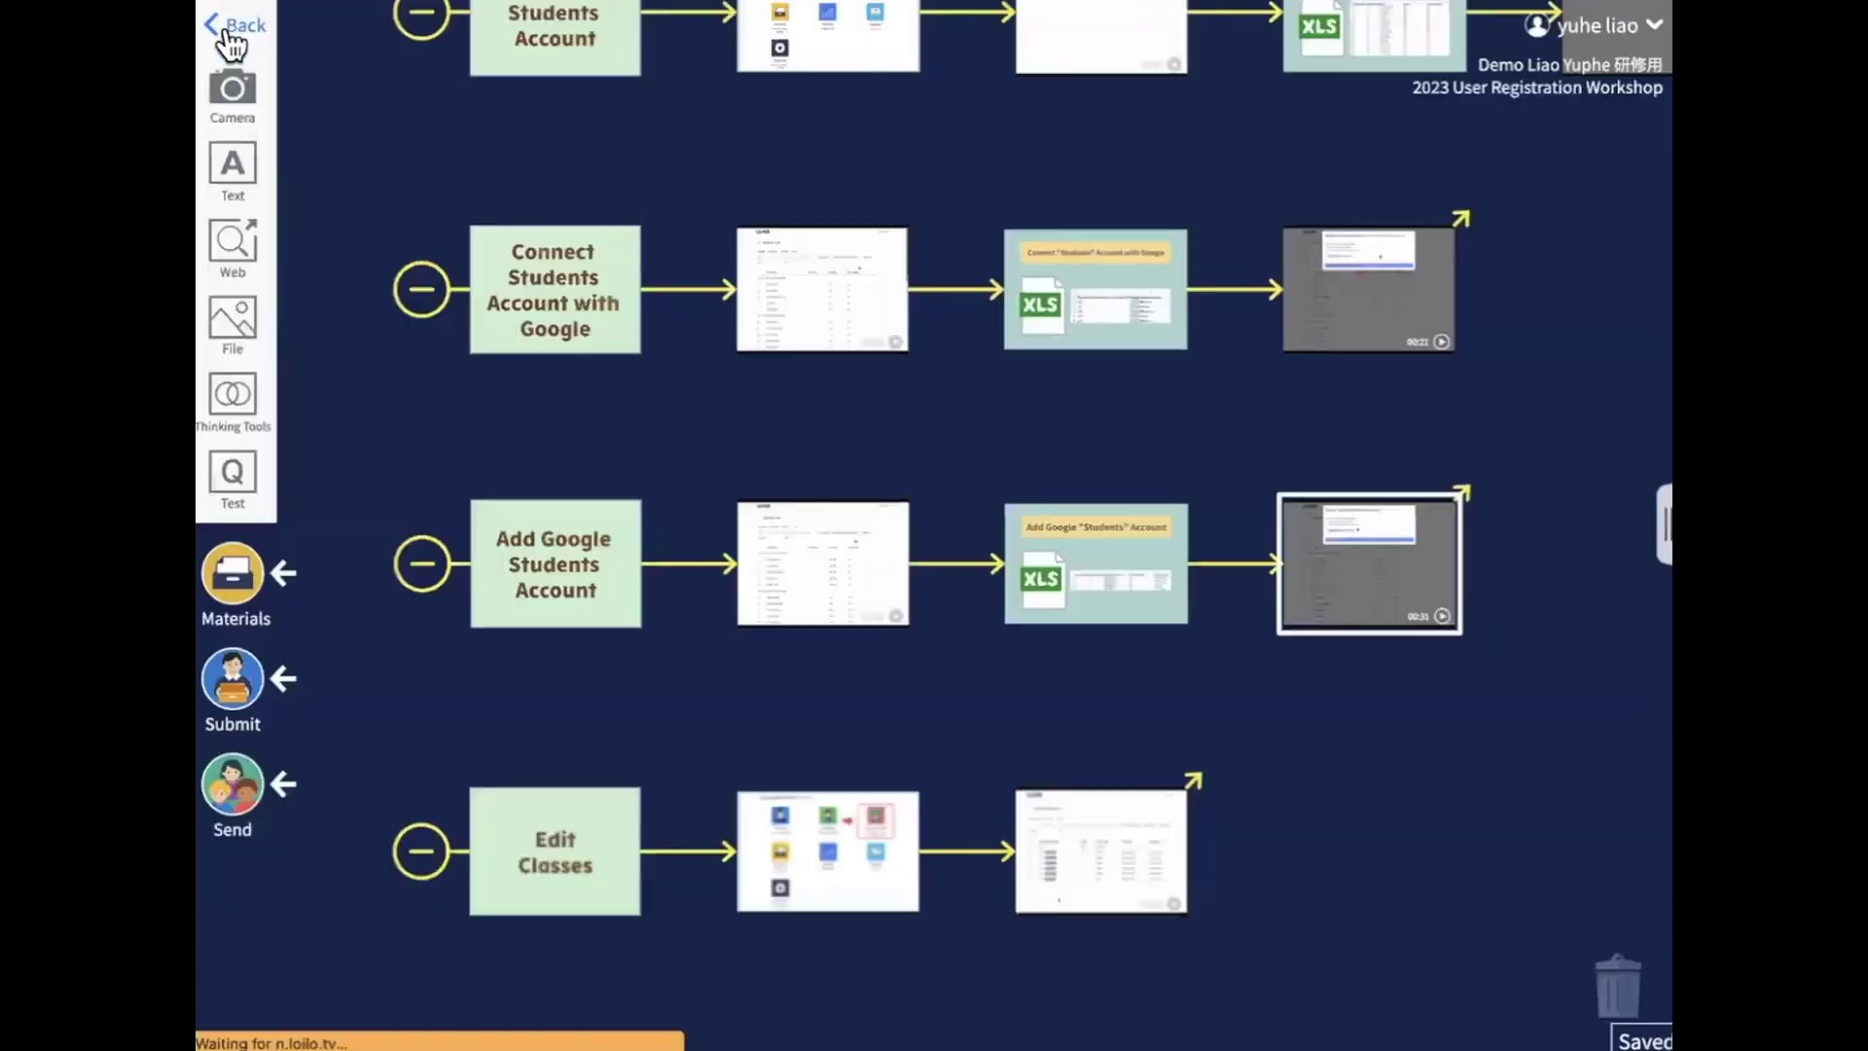
Open the Edit Classes cards, present the Group/Class List recording through editing class 6-E, and return to the card board
drag(700, 967, 772, 638)
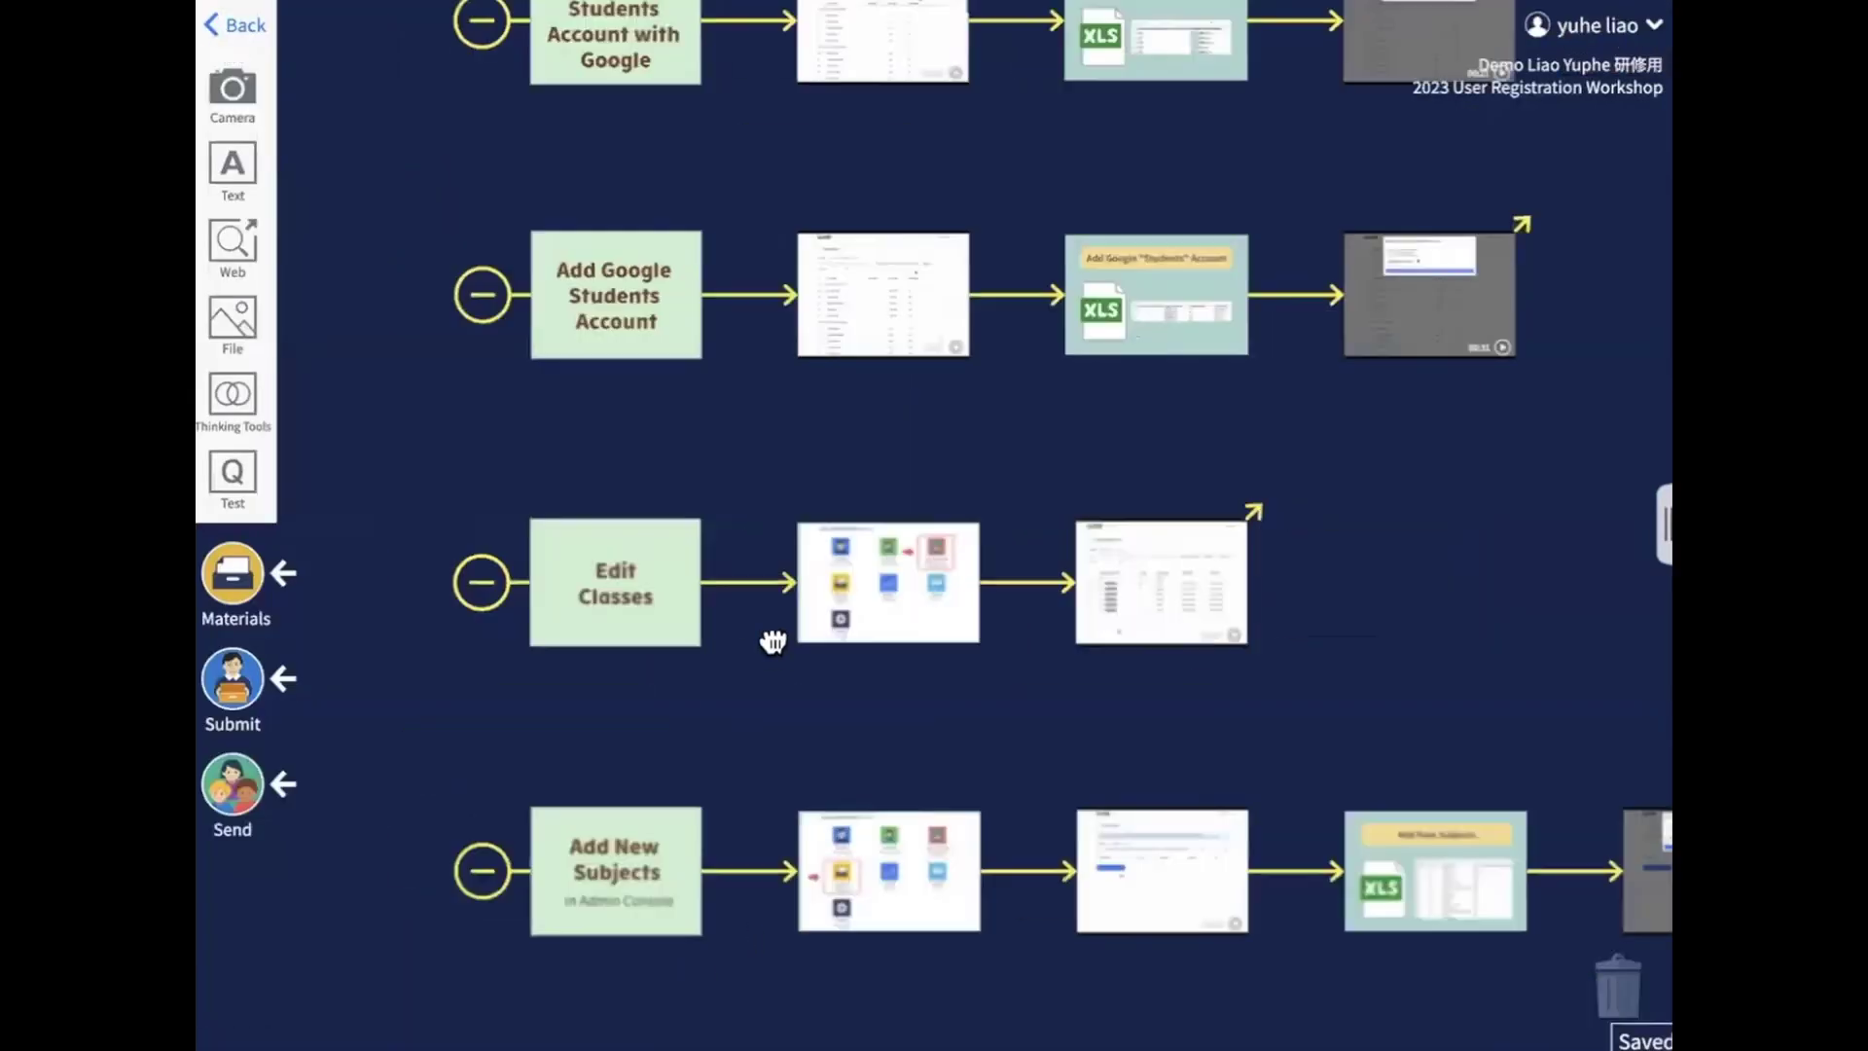
click(669, 531)
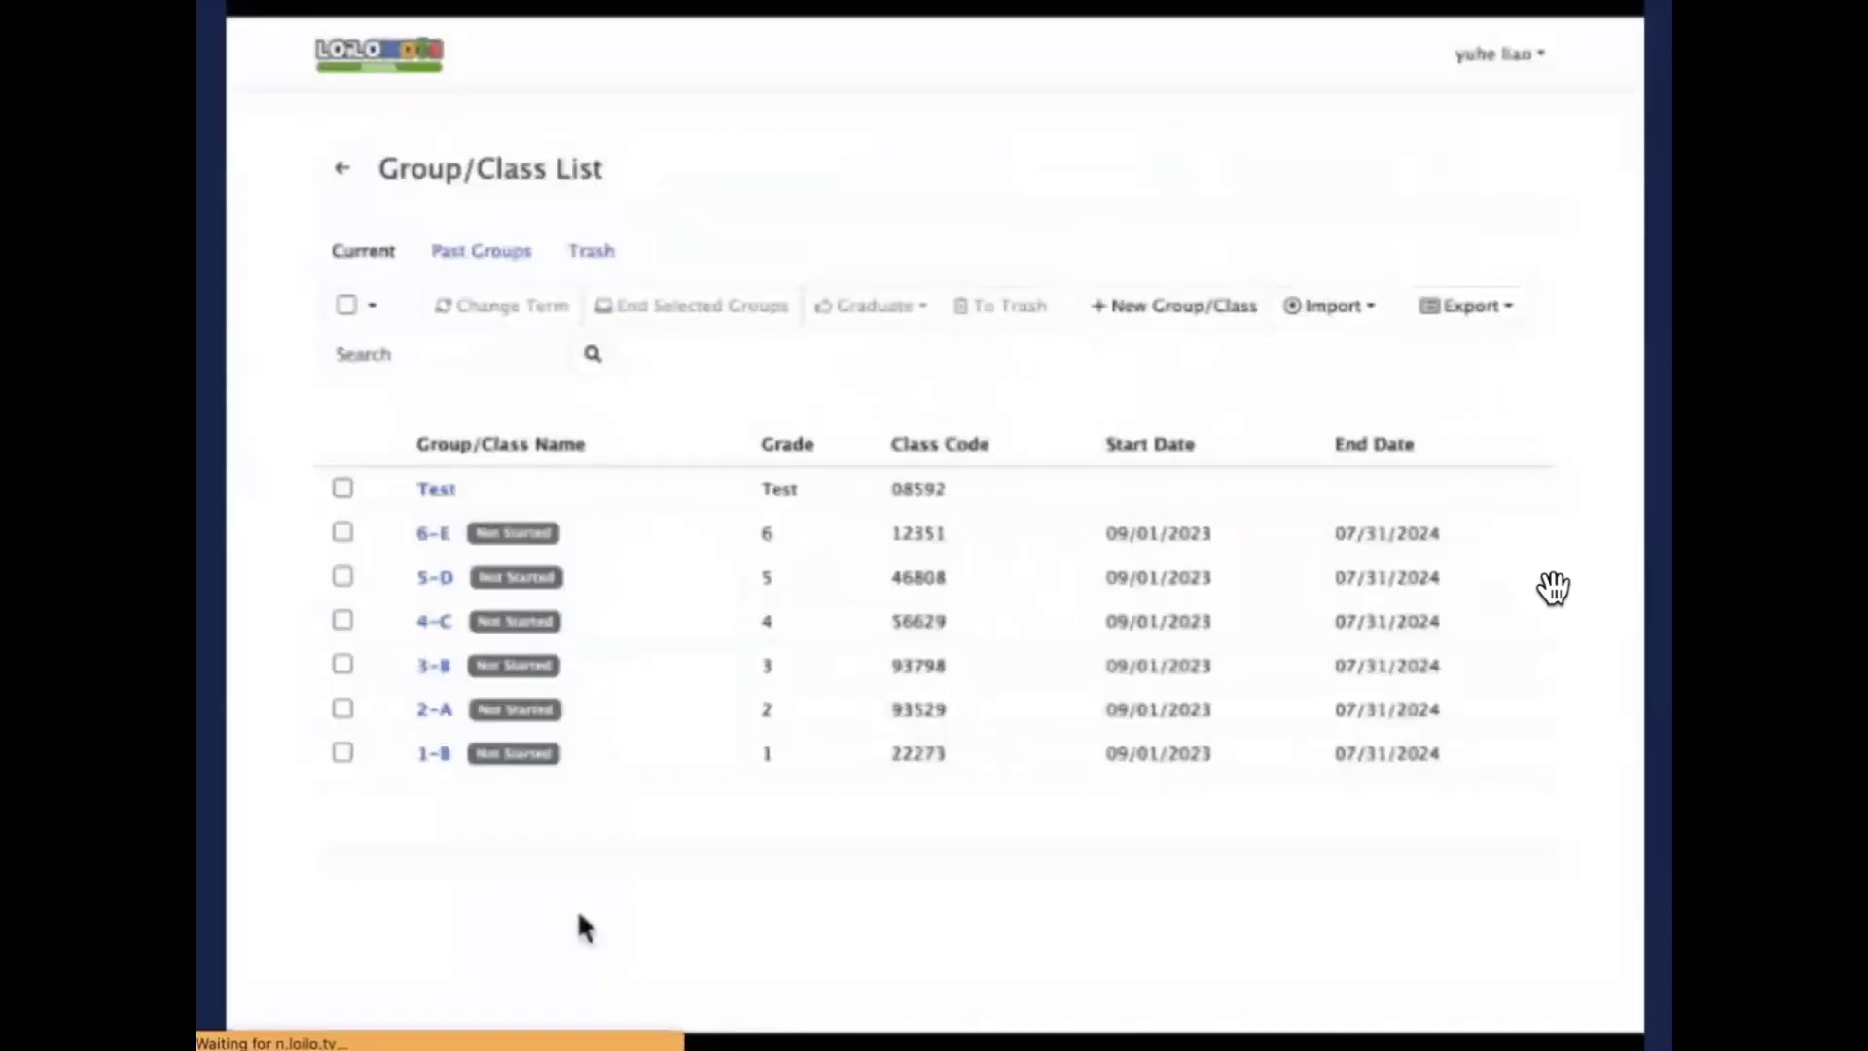
click(243, 1003)
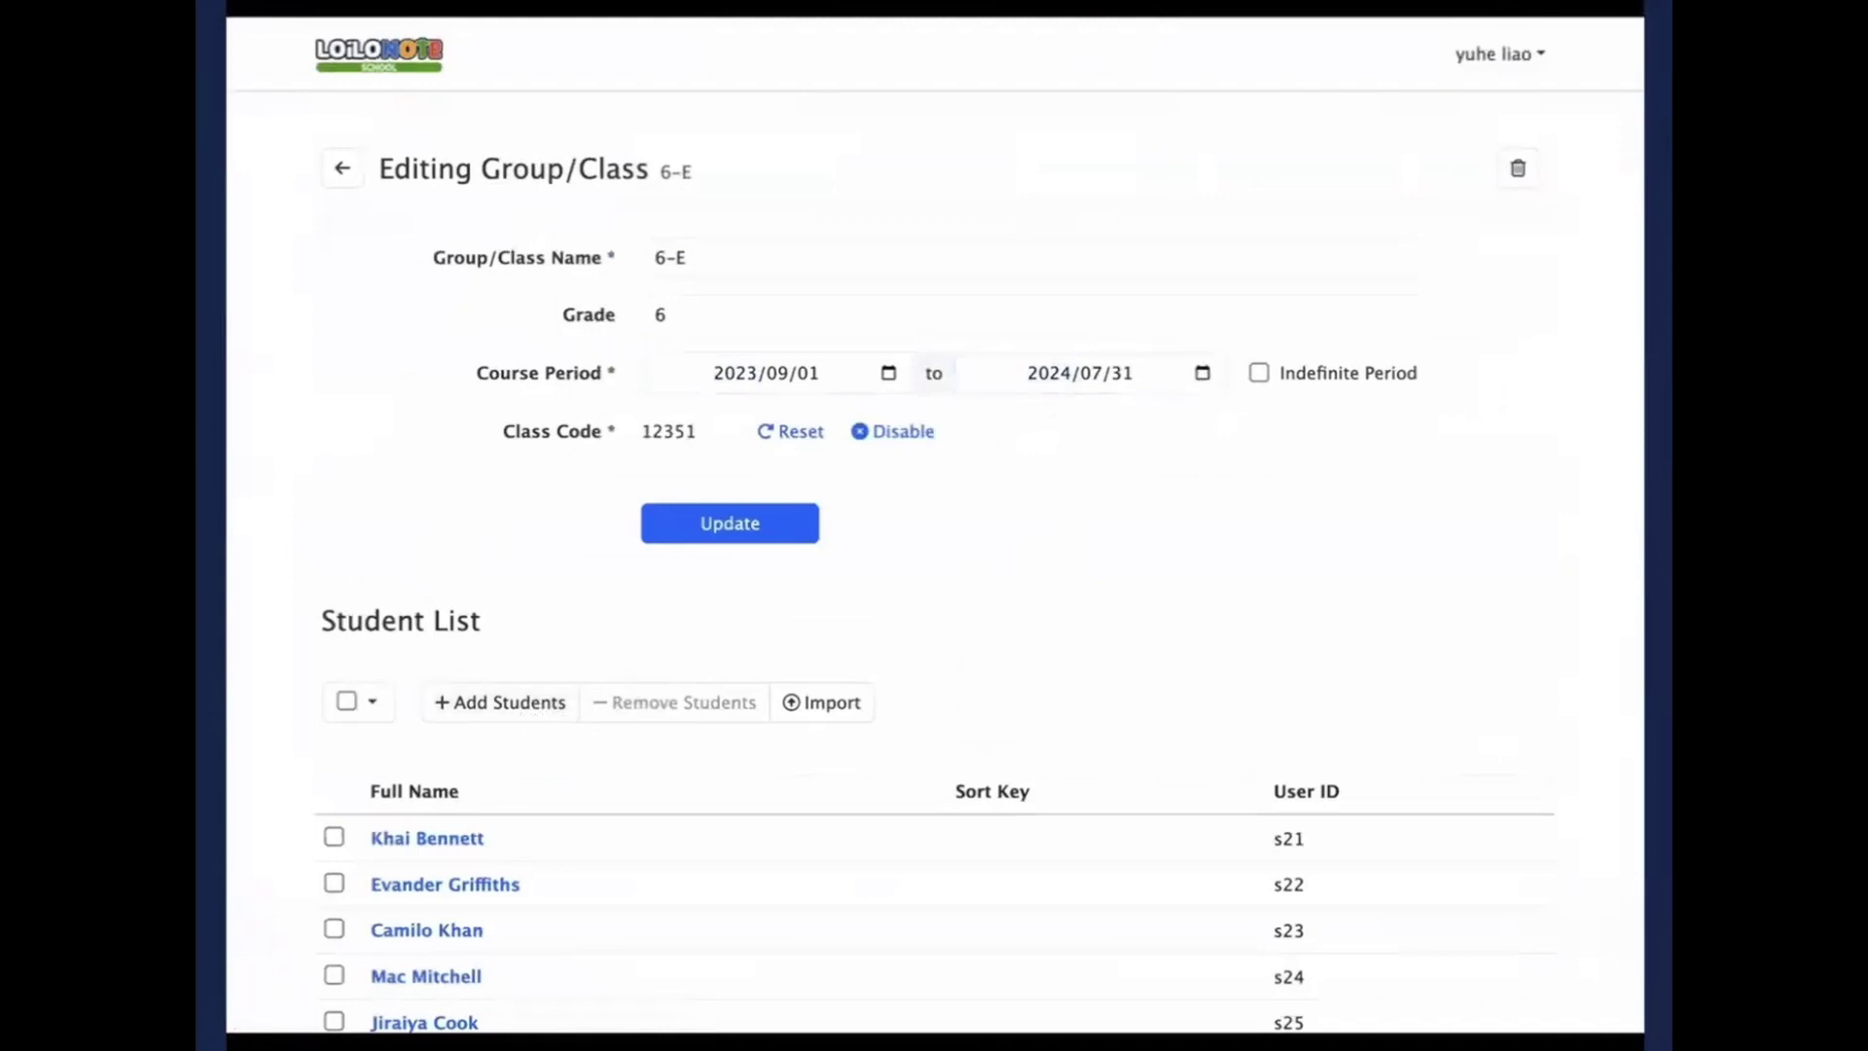
mouse_move(258, 124)
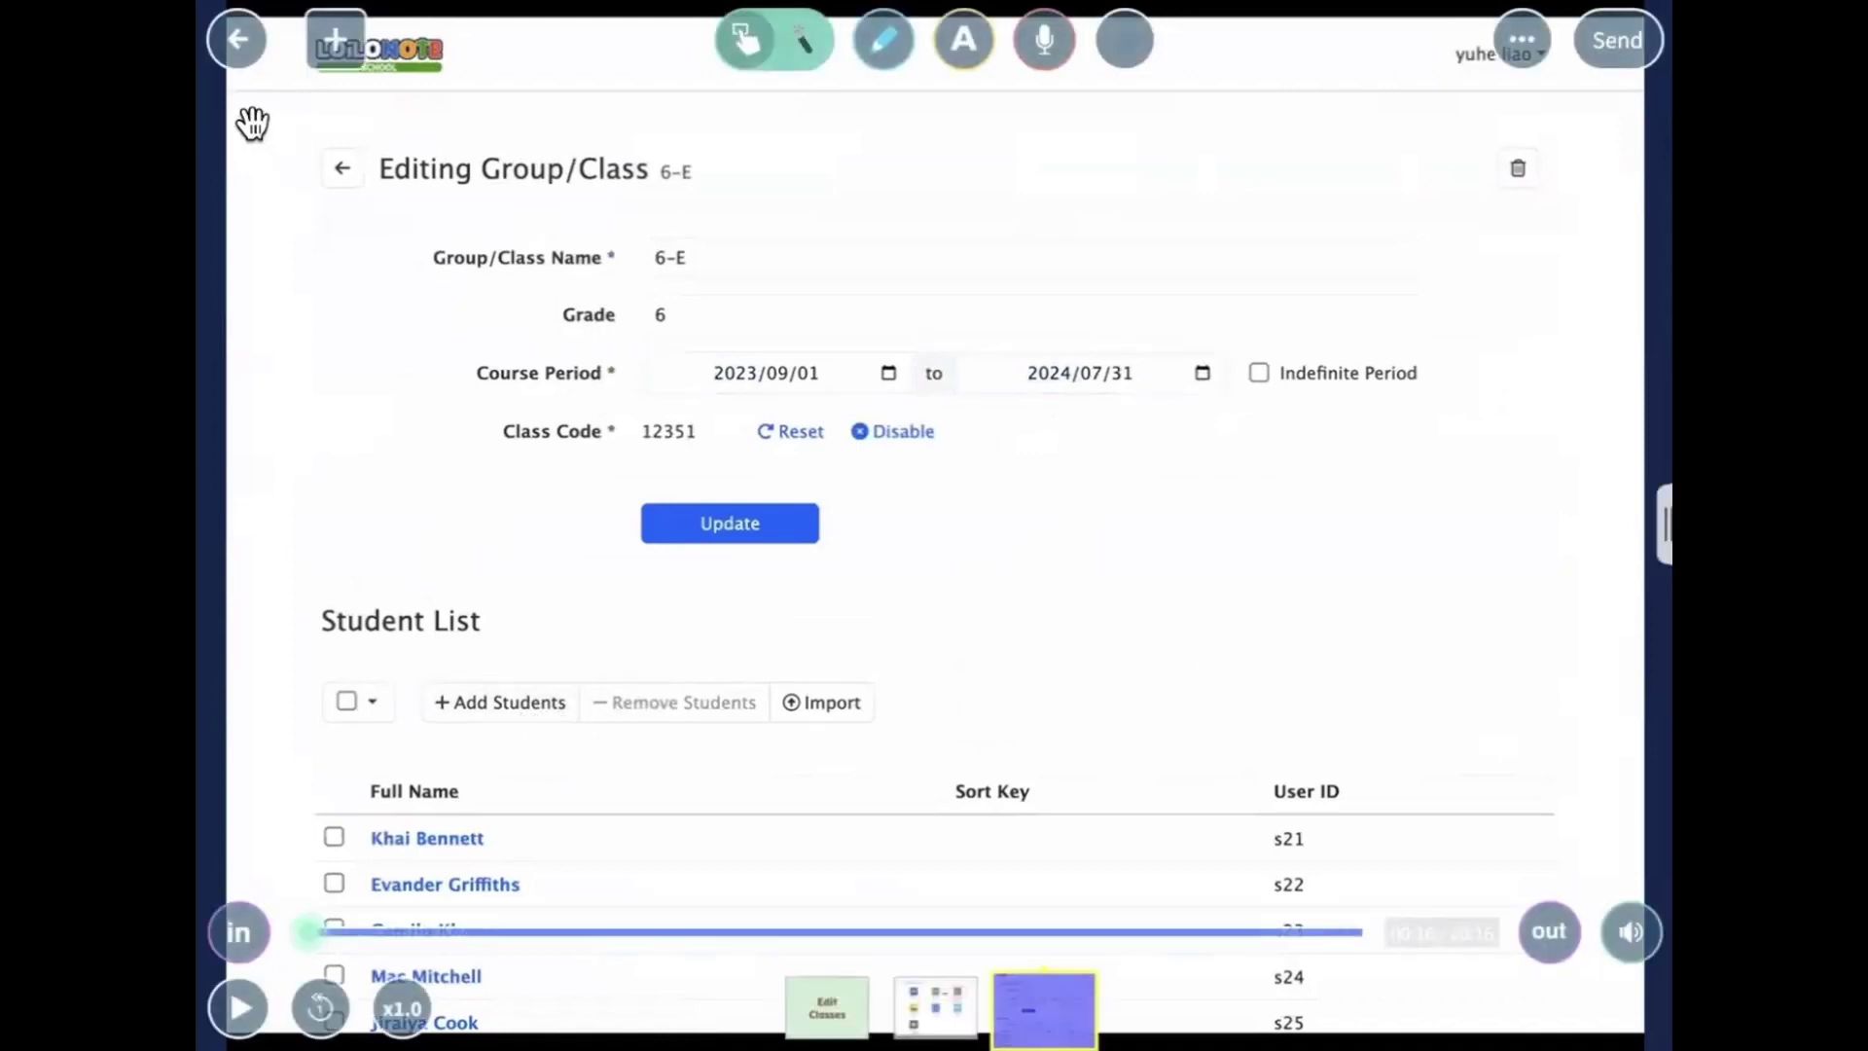
click(241, 66)
Open the Add New Subjects in Admin Console cards and present them up to the Upload Regular Subjects dialog in the import recording
drag(759, 617, 669, 341)
click(539, 492)
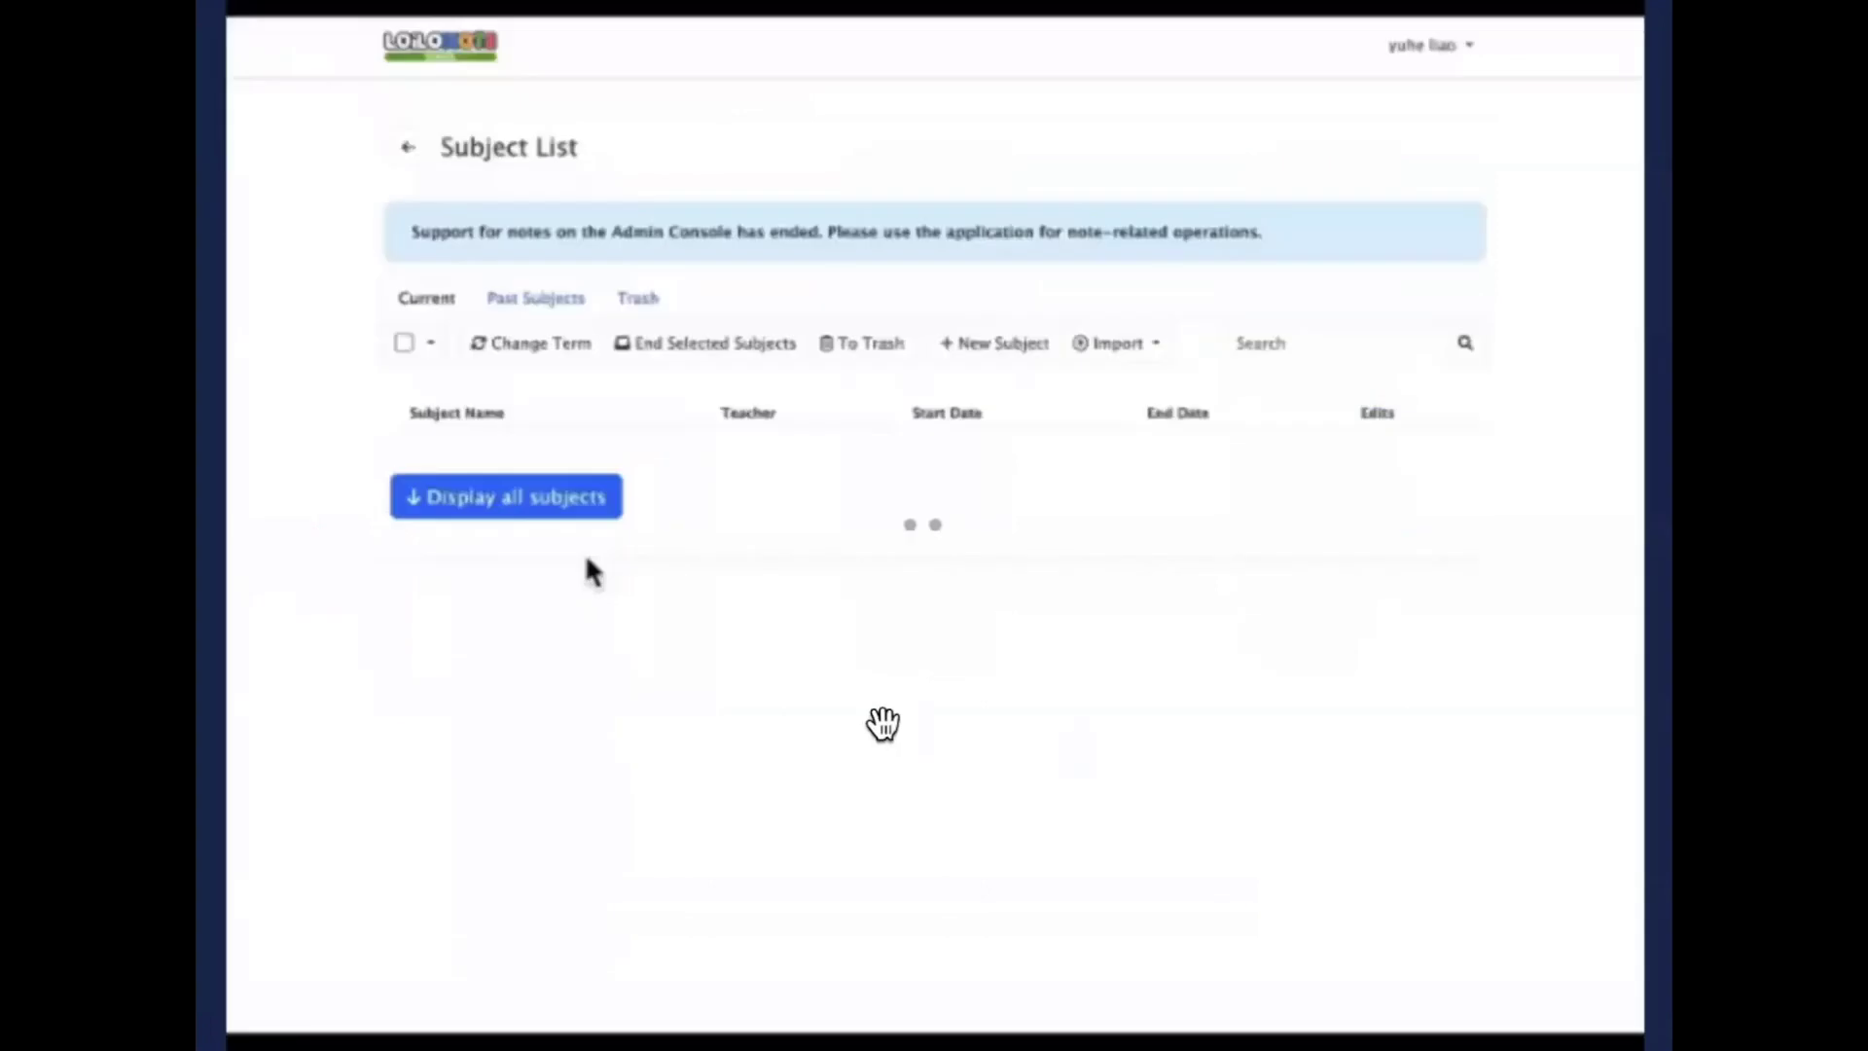
click(266, 994)
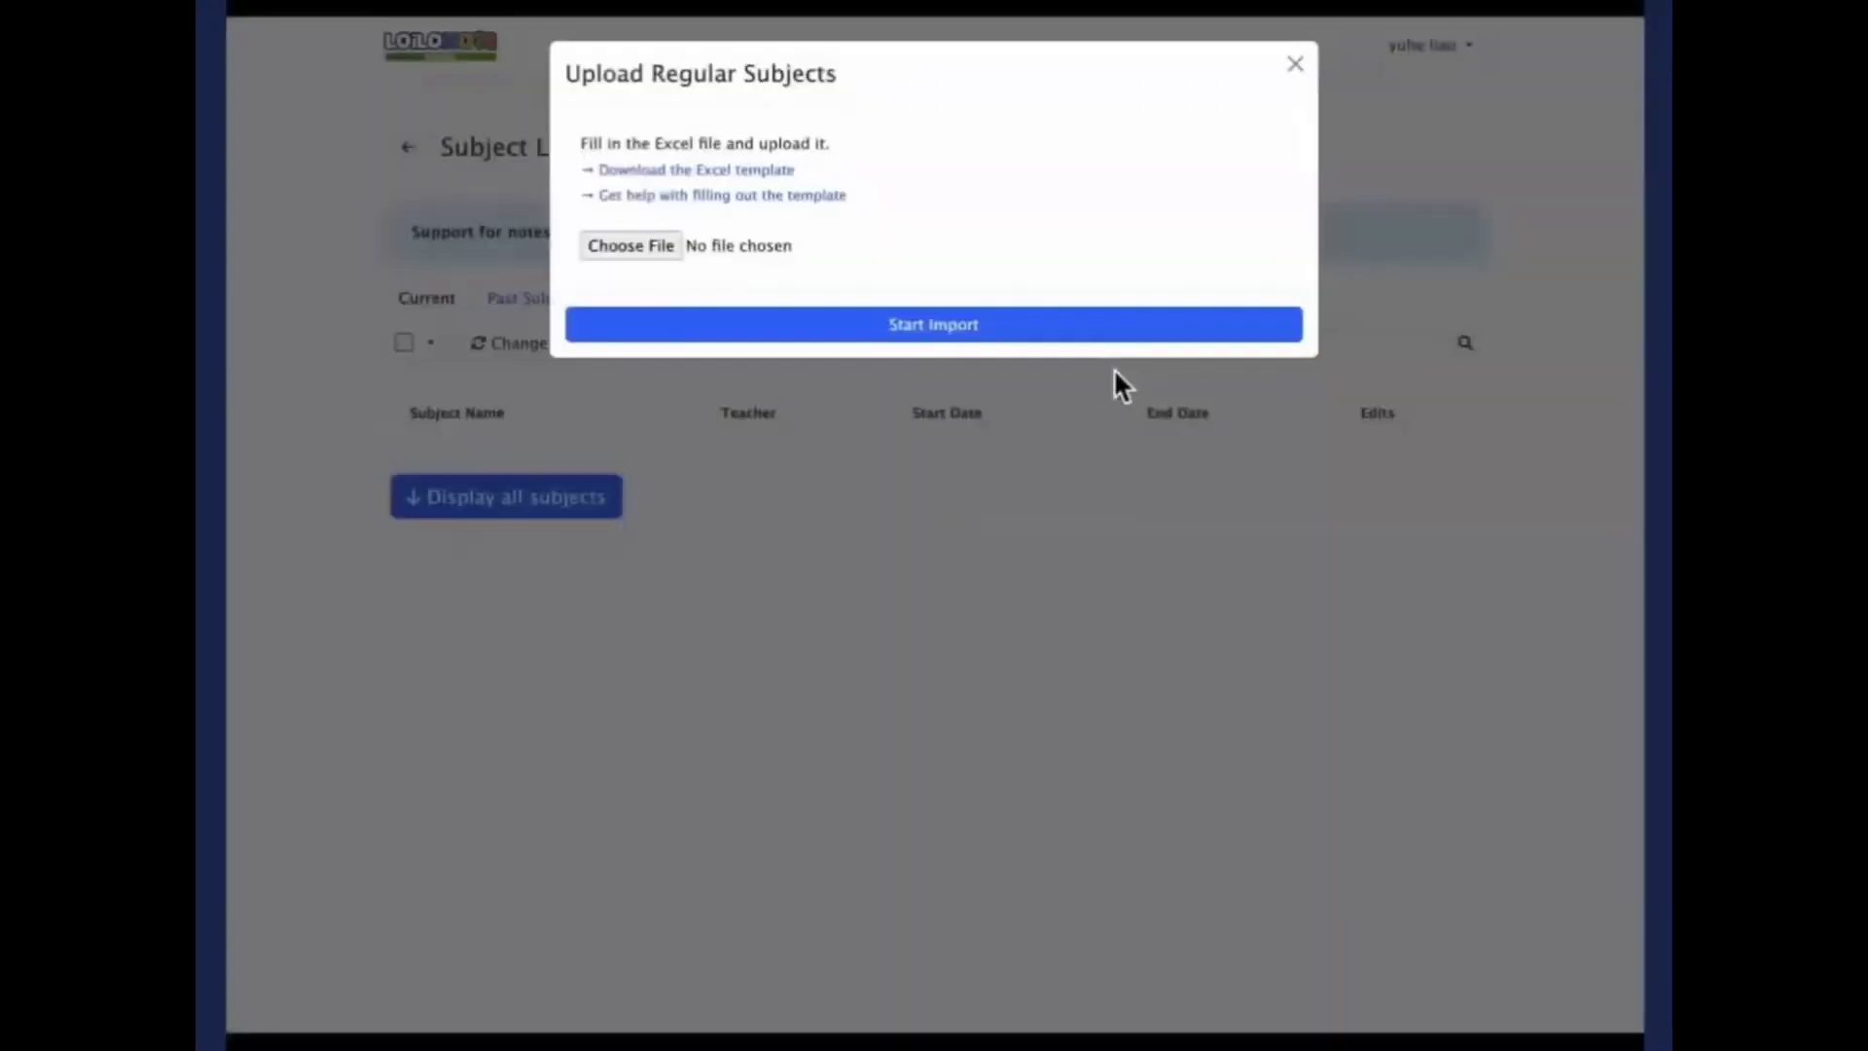
Follow the subject import recording through uploading 8. Subjects.xlsx and setting the Subject Term to 2022/09/01 through 2023/07/30
click(640, 243)
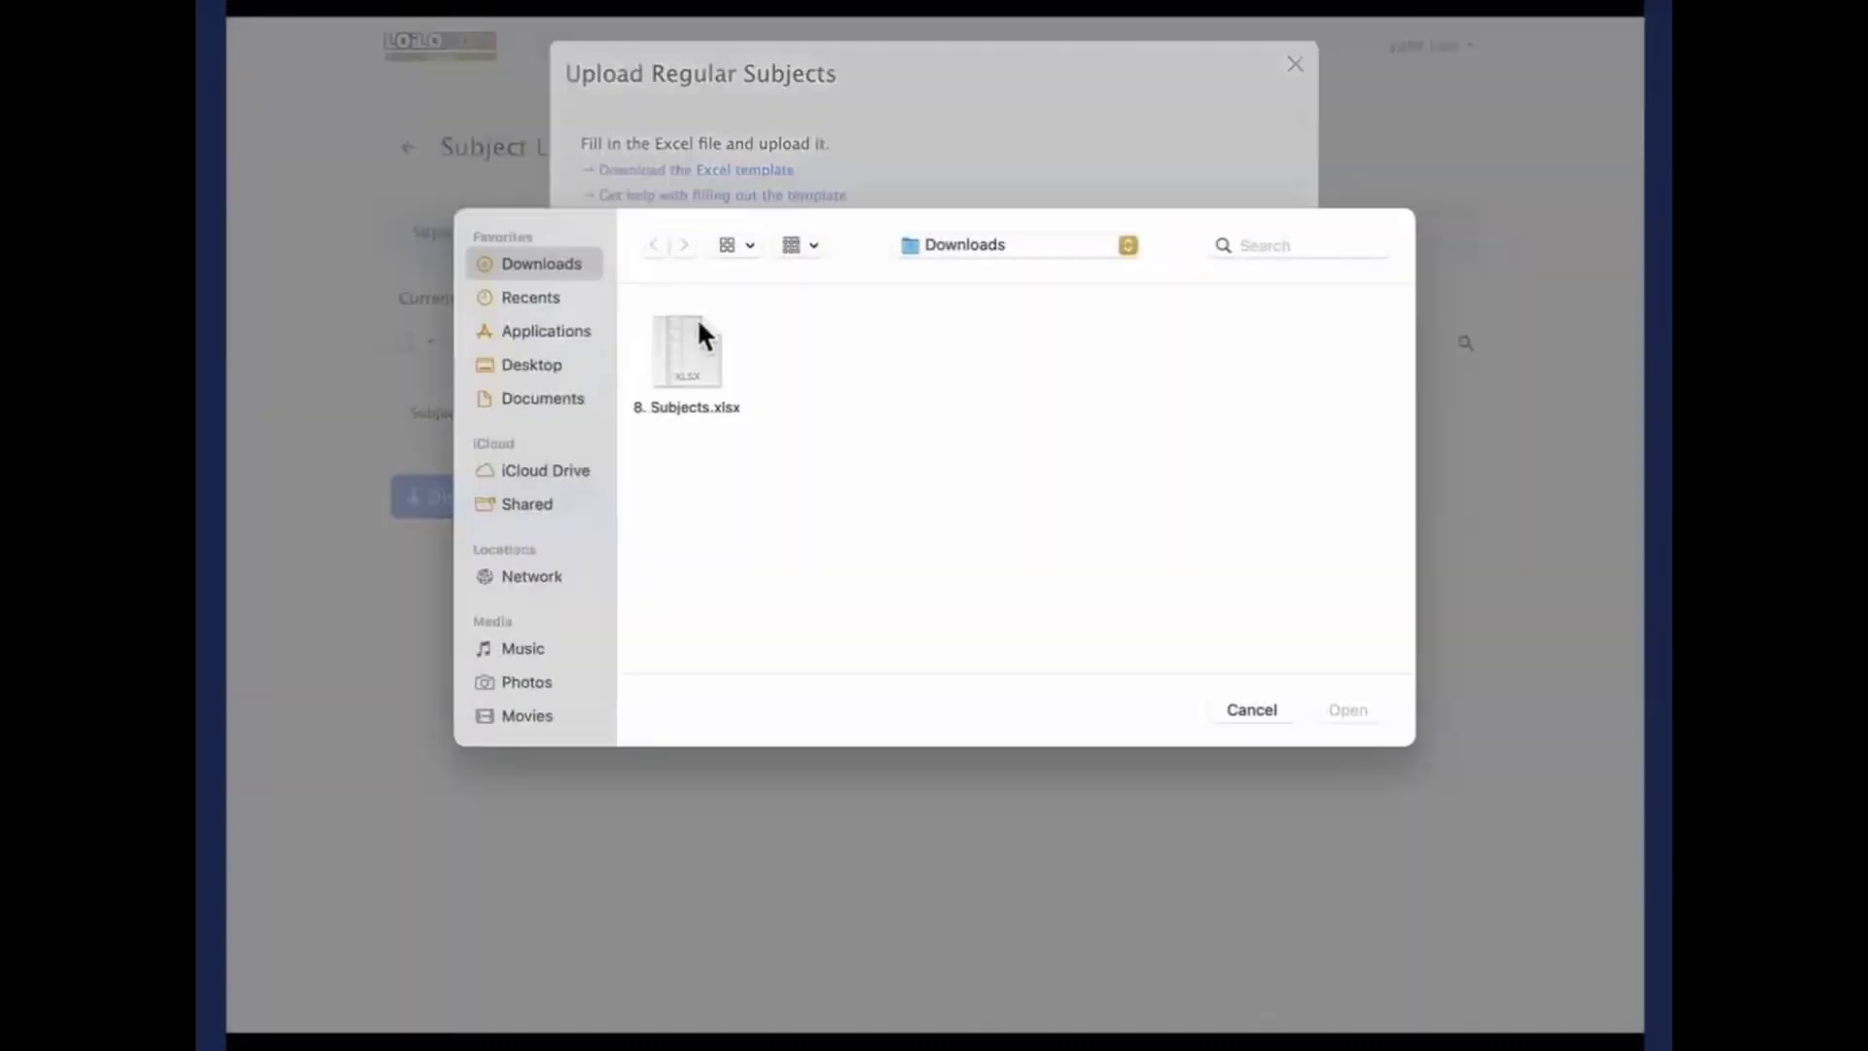
click(701, 331)
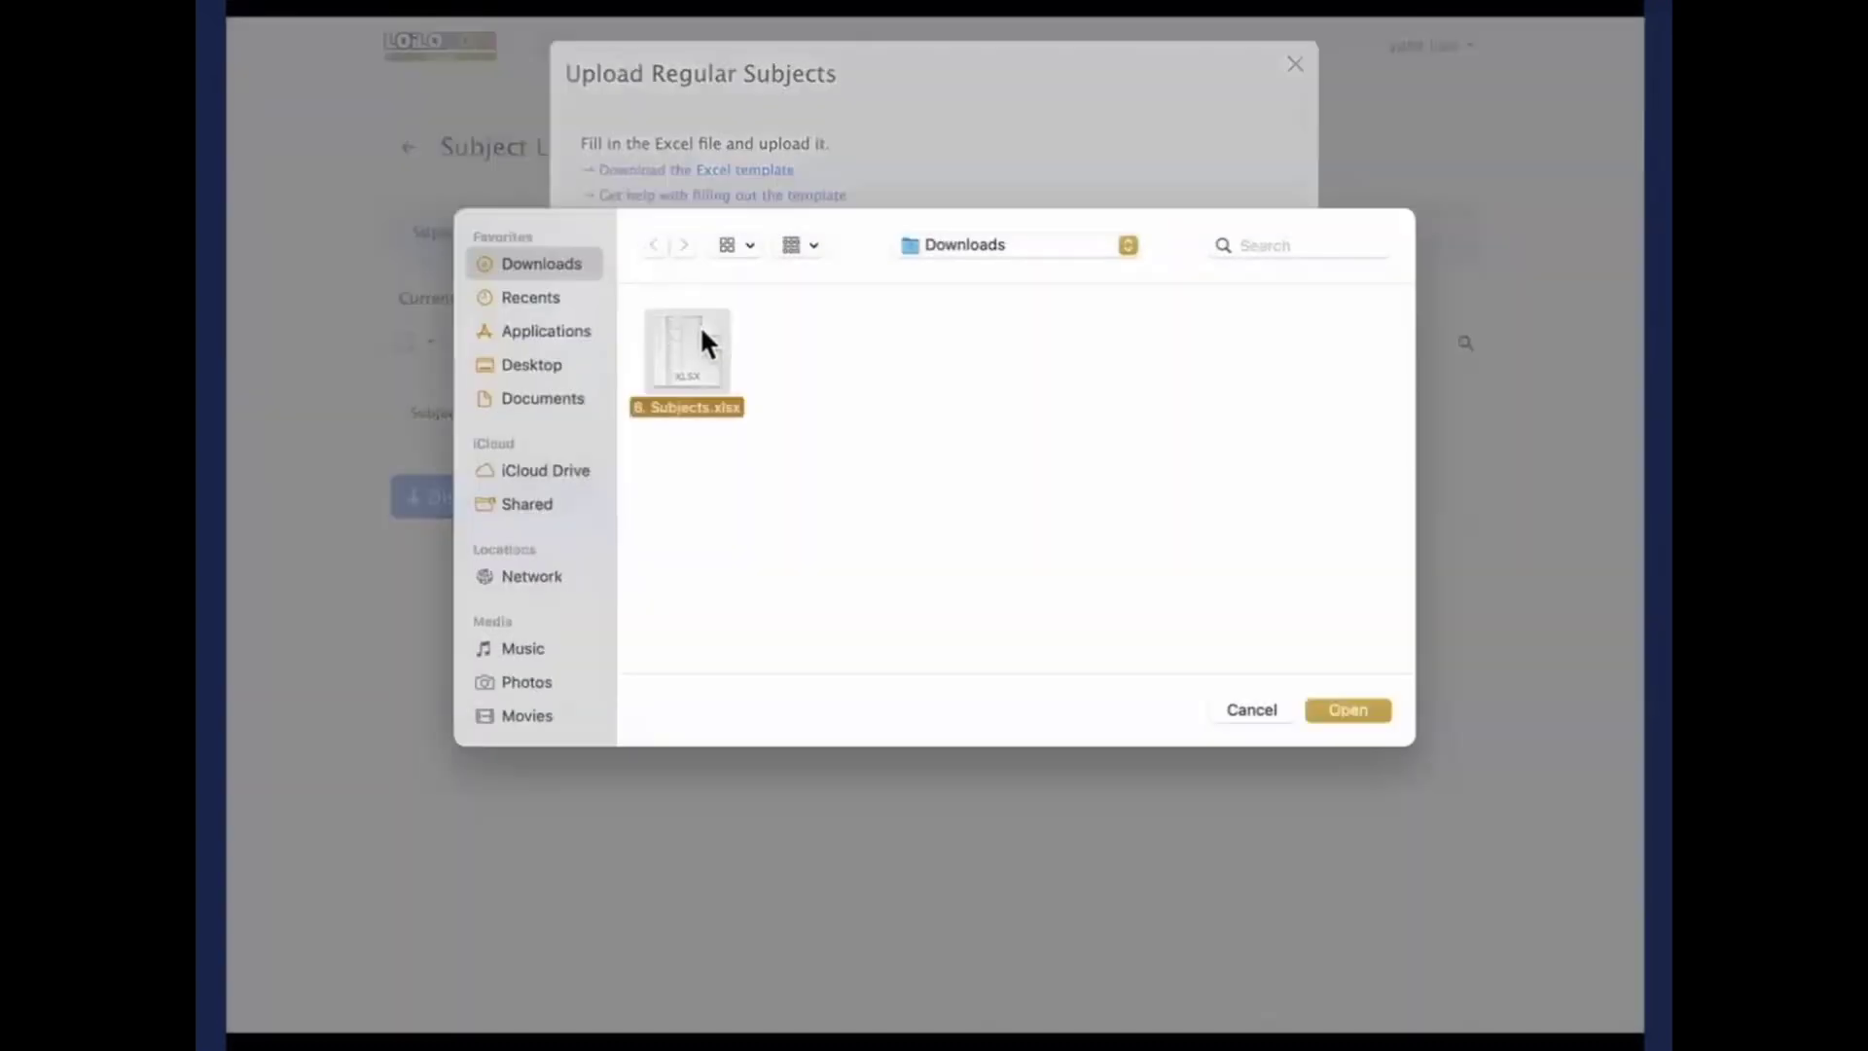
click(1358, 715)
click(945, 327)
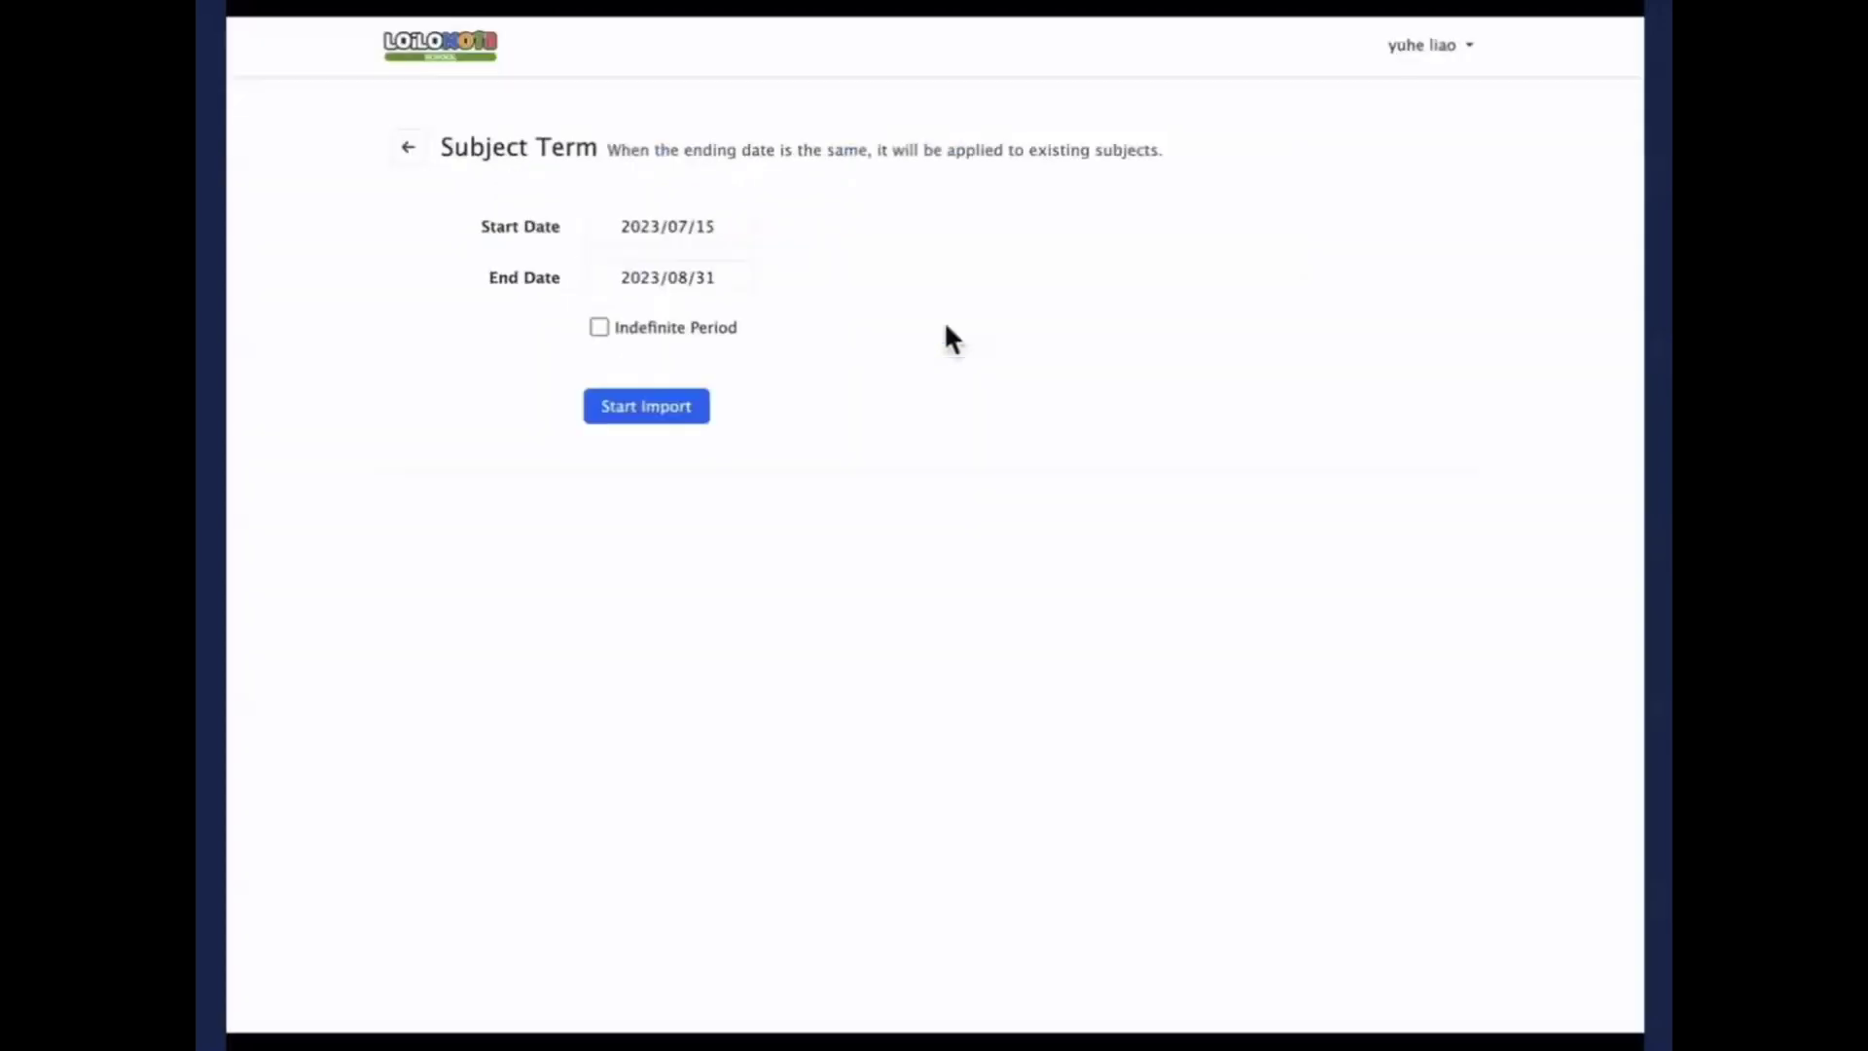
click(405, 947)
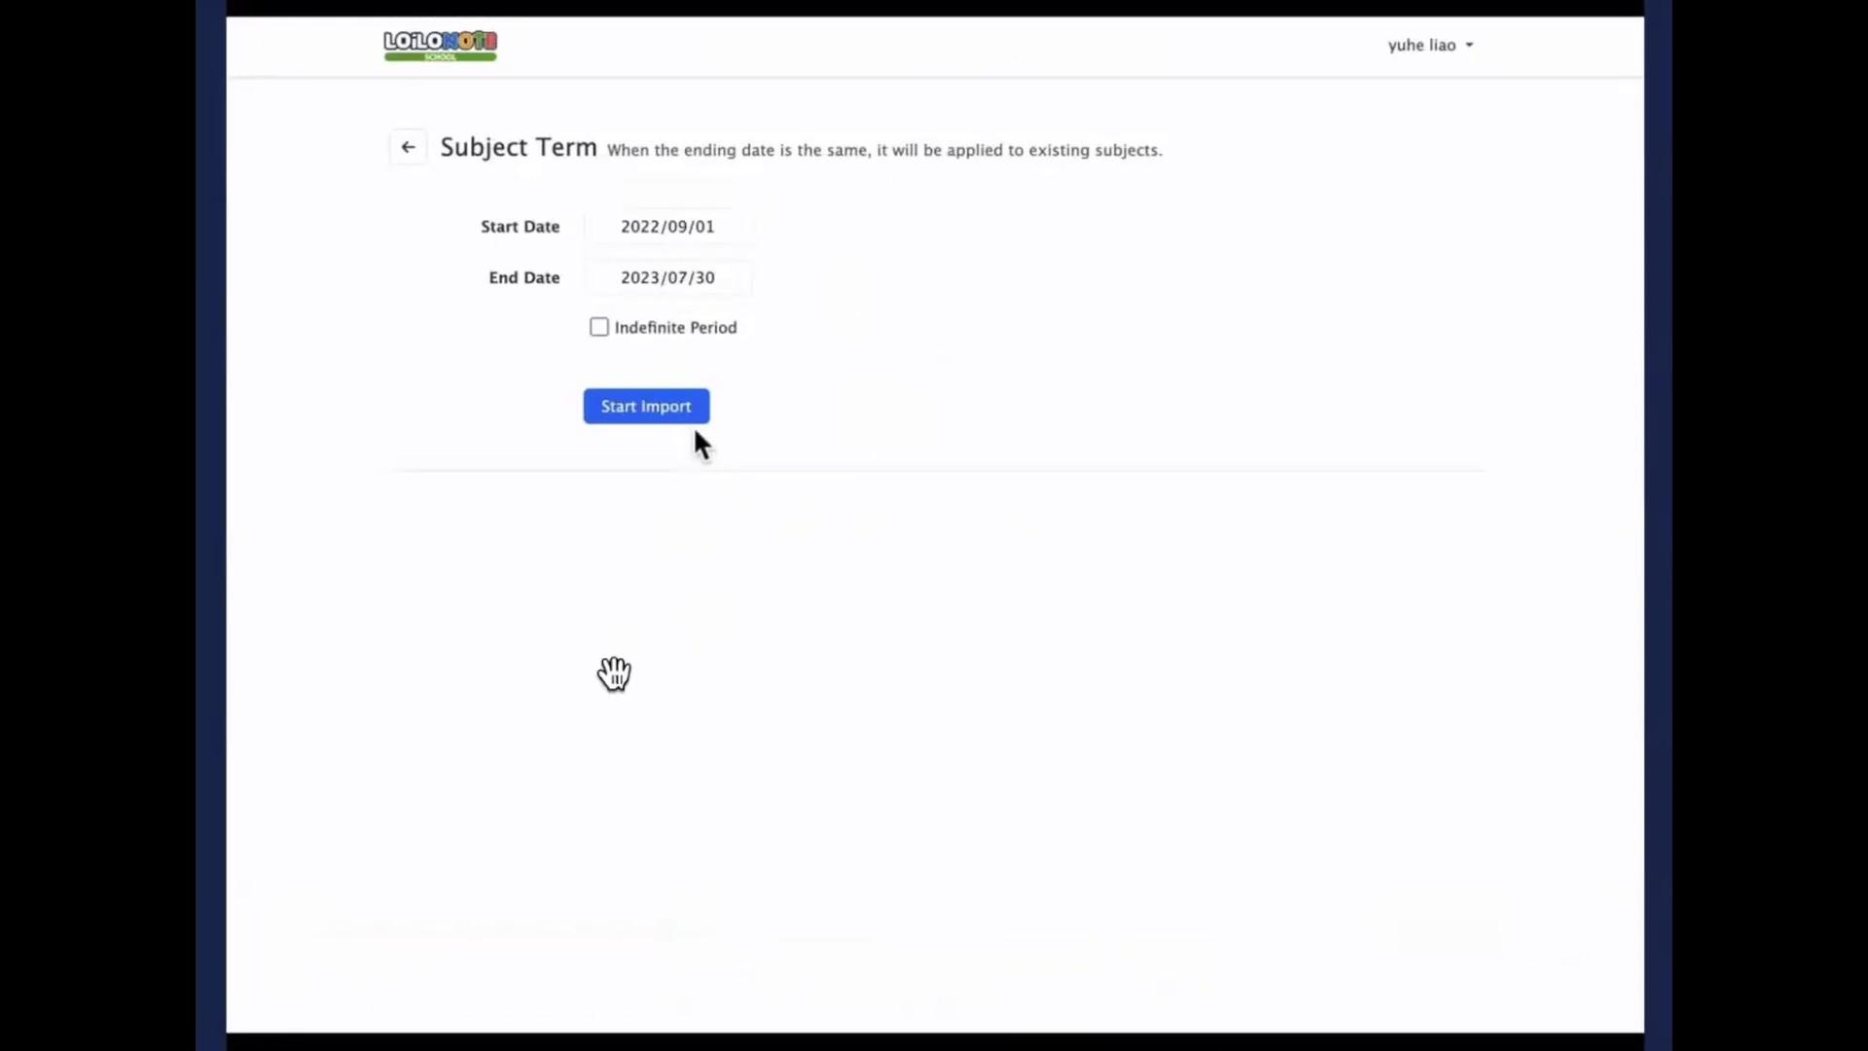
Play the recording through the subject import confirmation to the final Subject List, pausing to explain, and return to the card board
click(241, 1007)
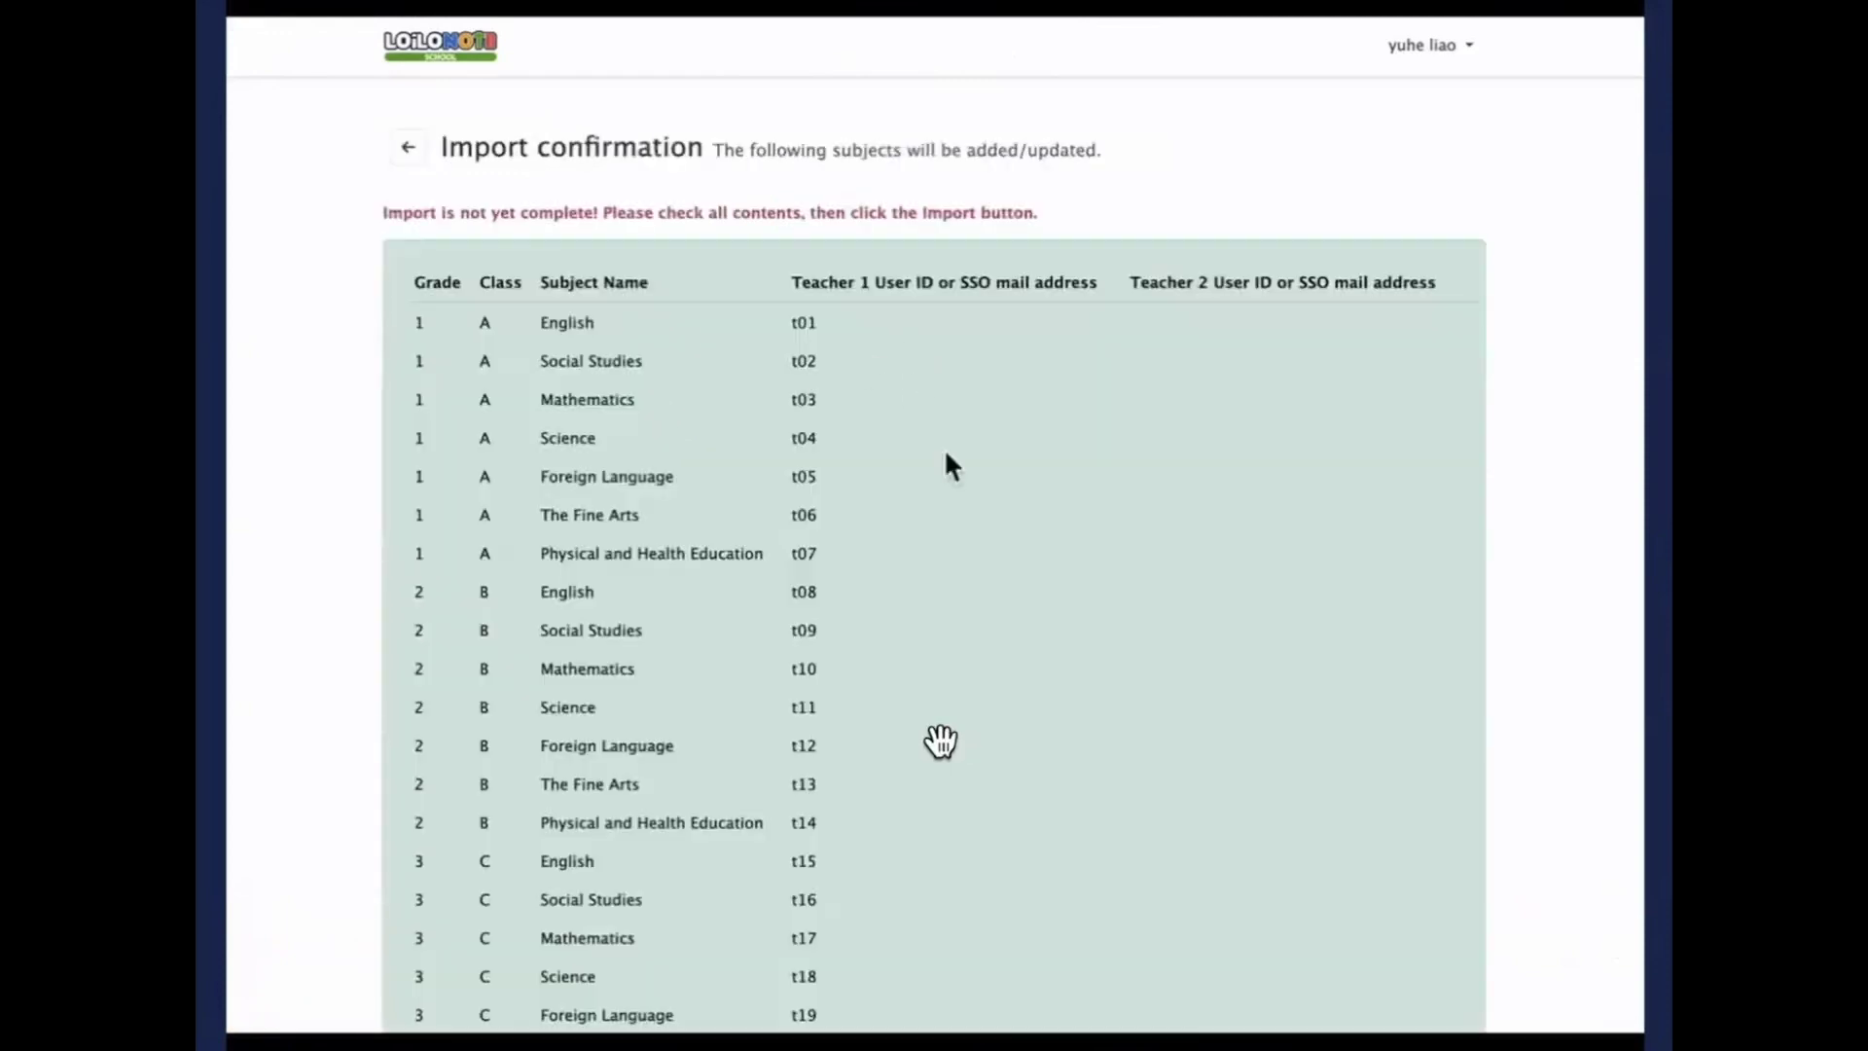
mouse_move(492, 938)
click(244, 1008)
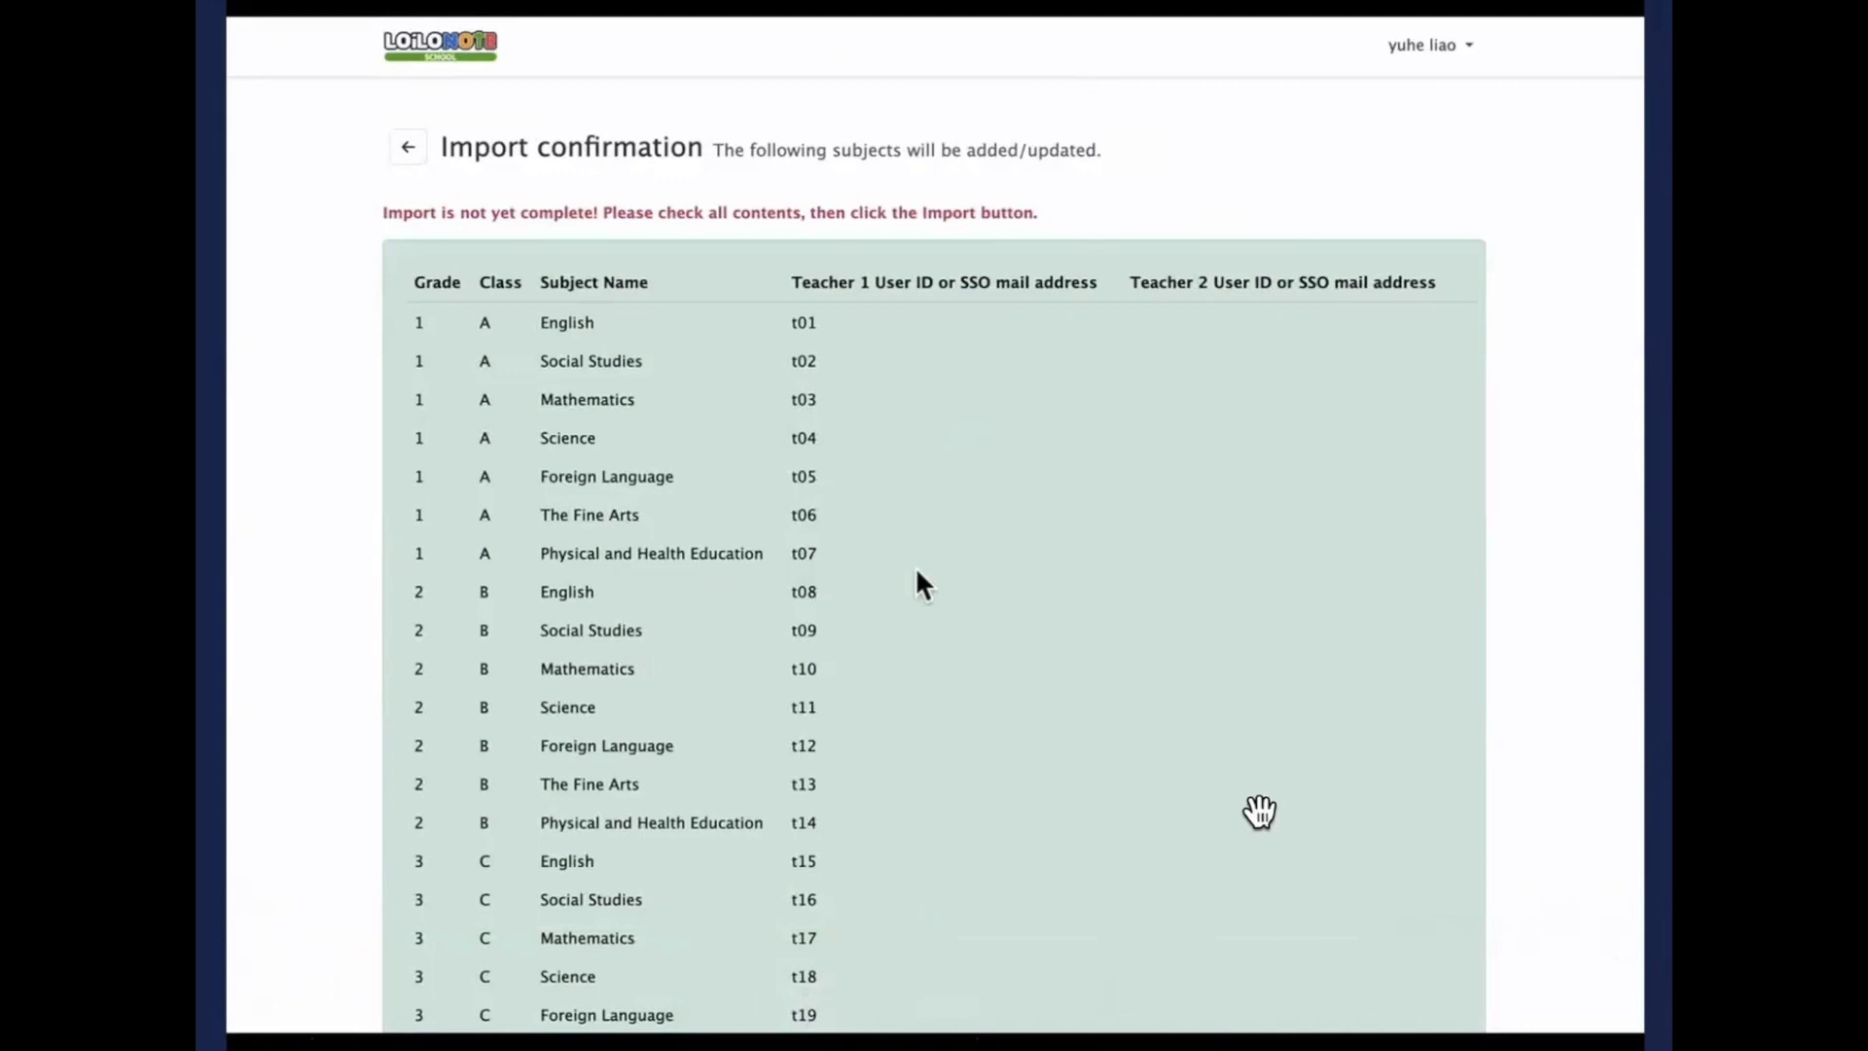
mouse_move(250, 1012)
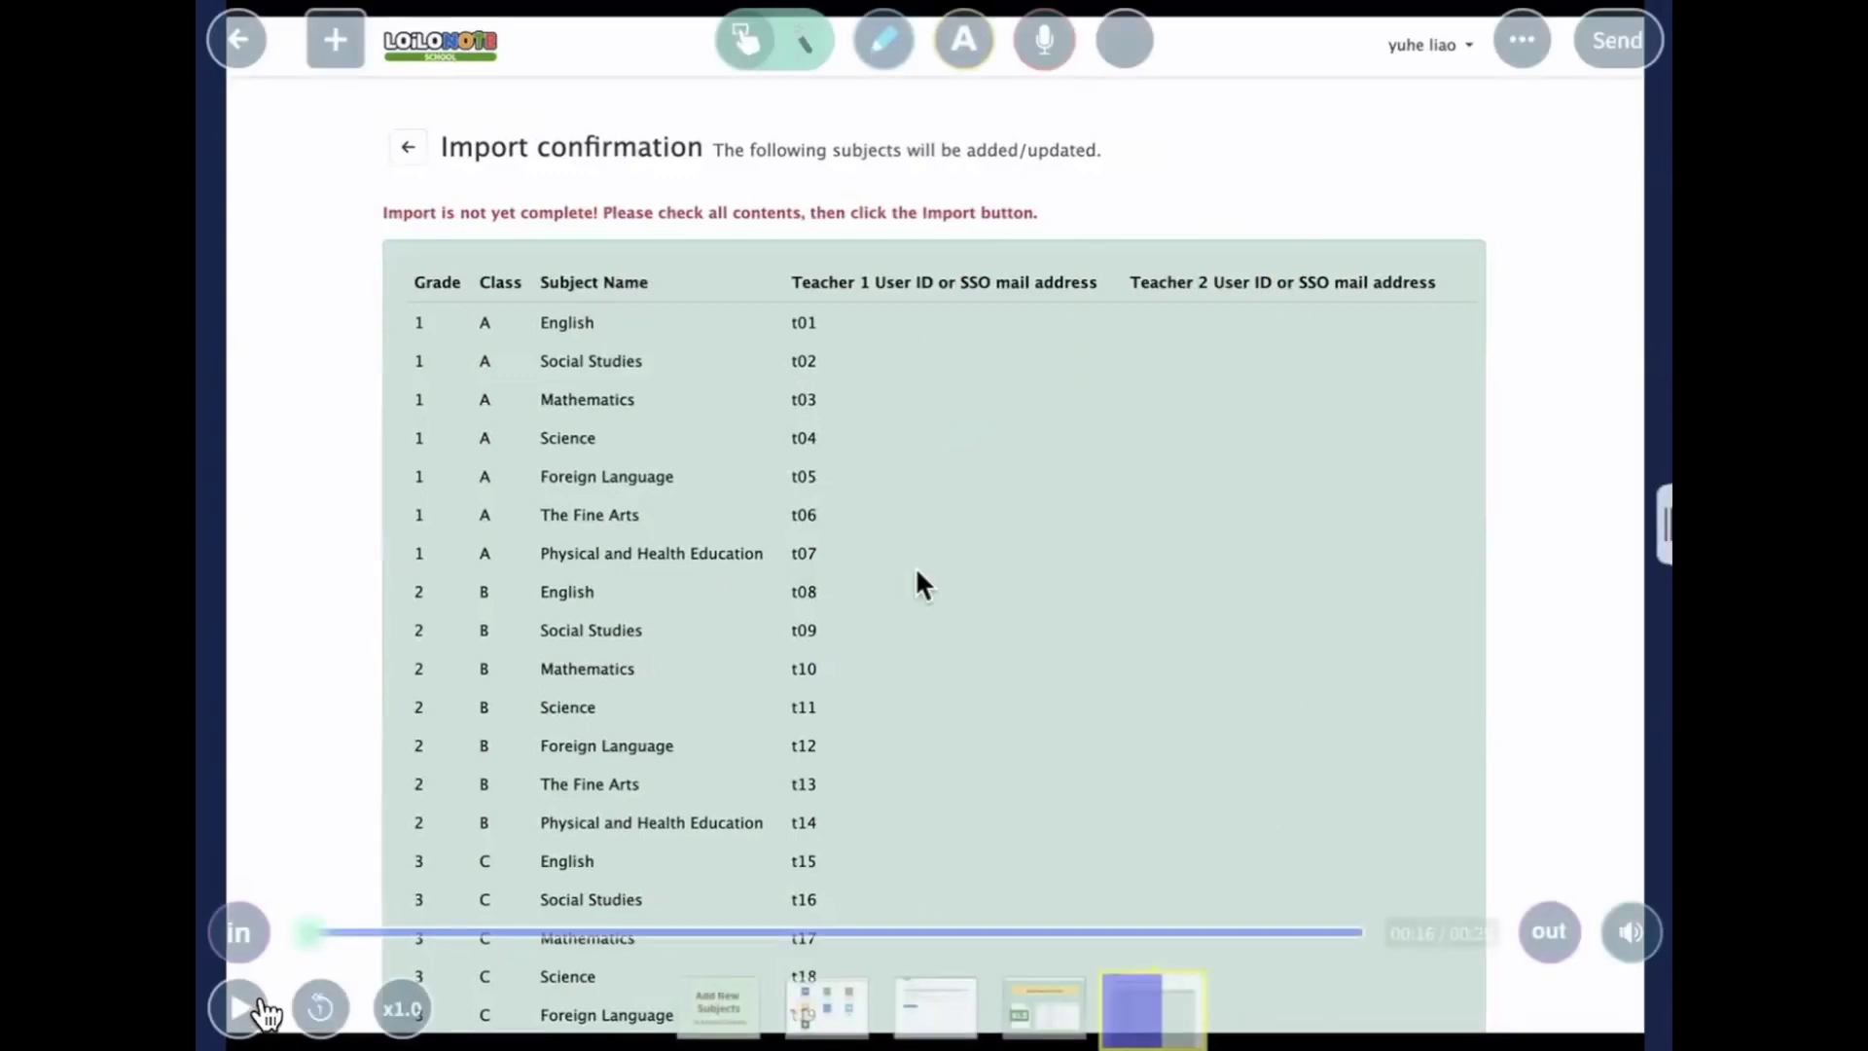
click(243, 1010)
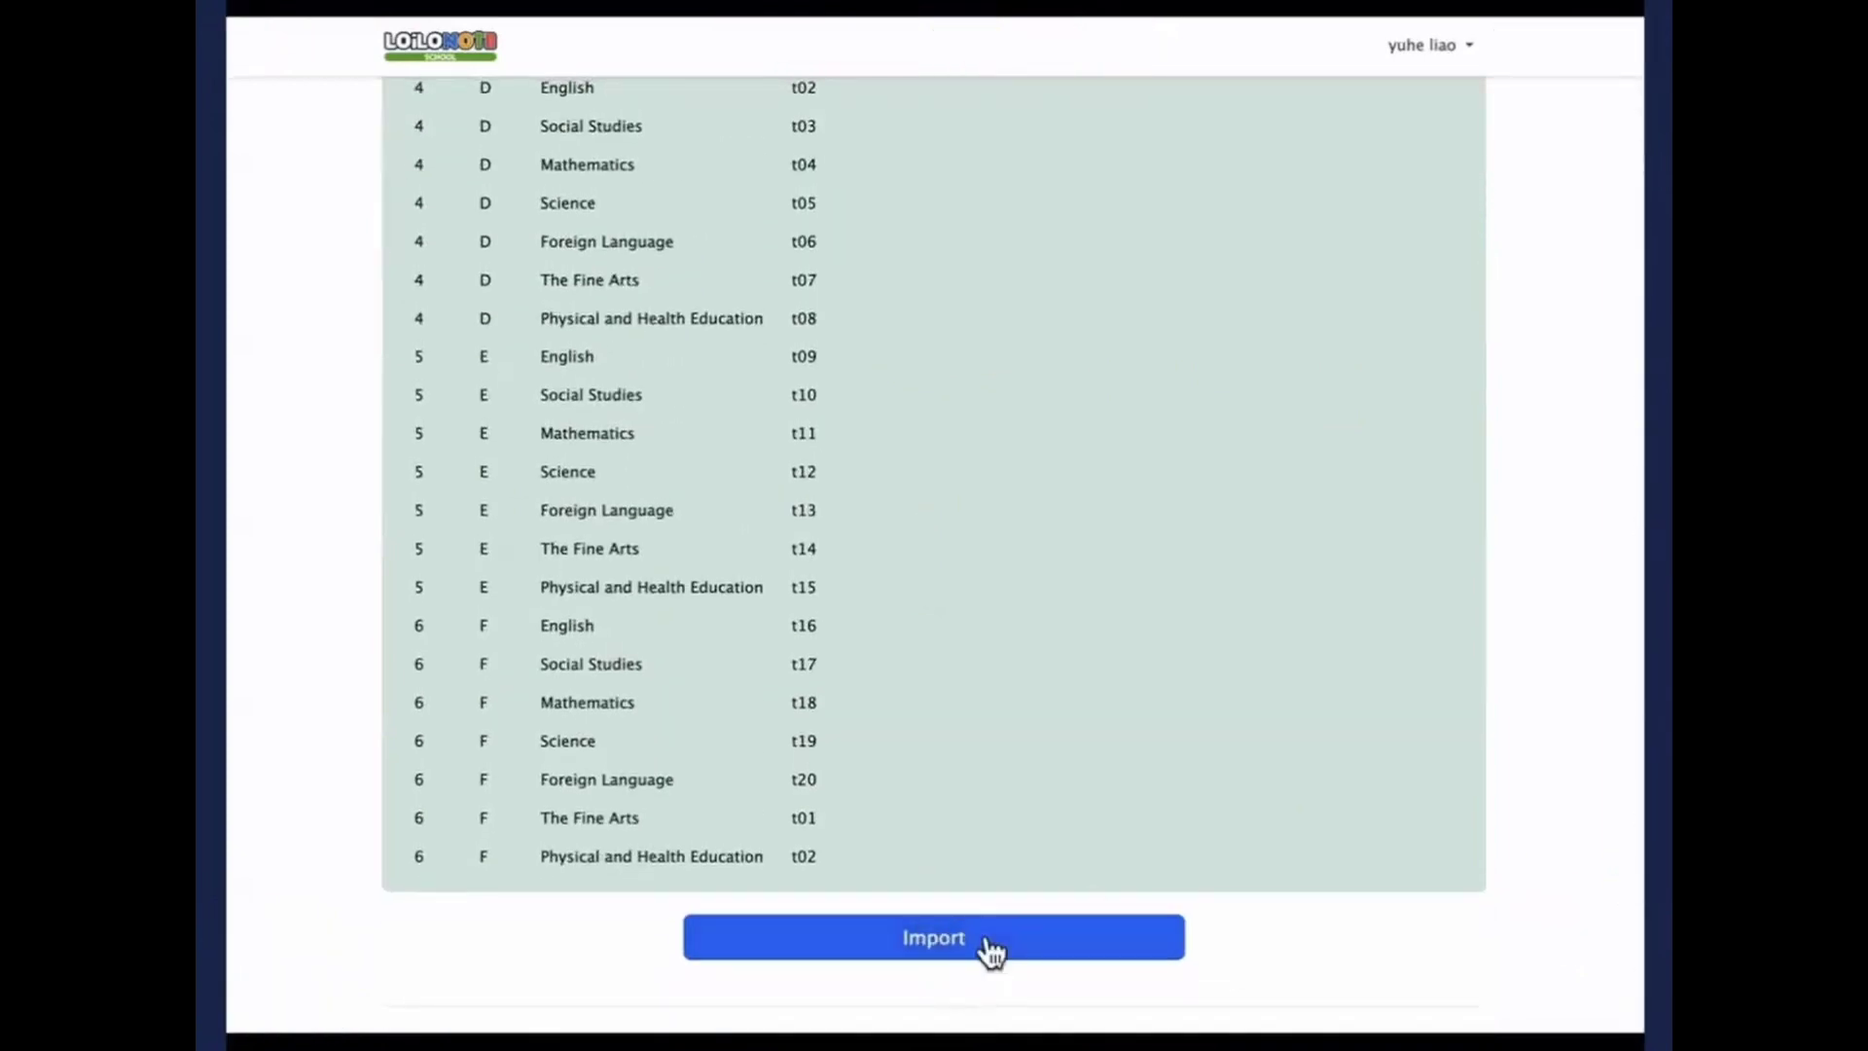
click(966, 957)
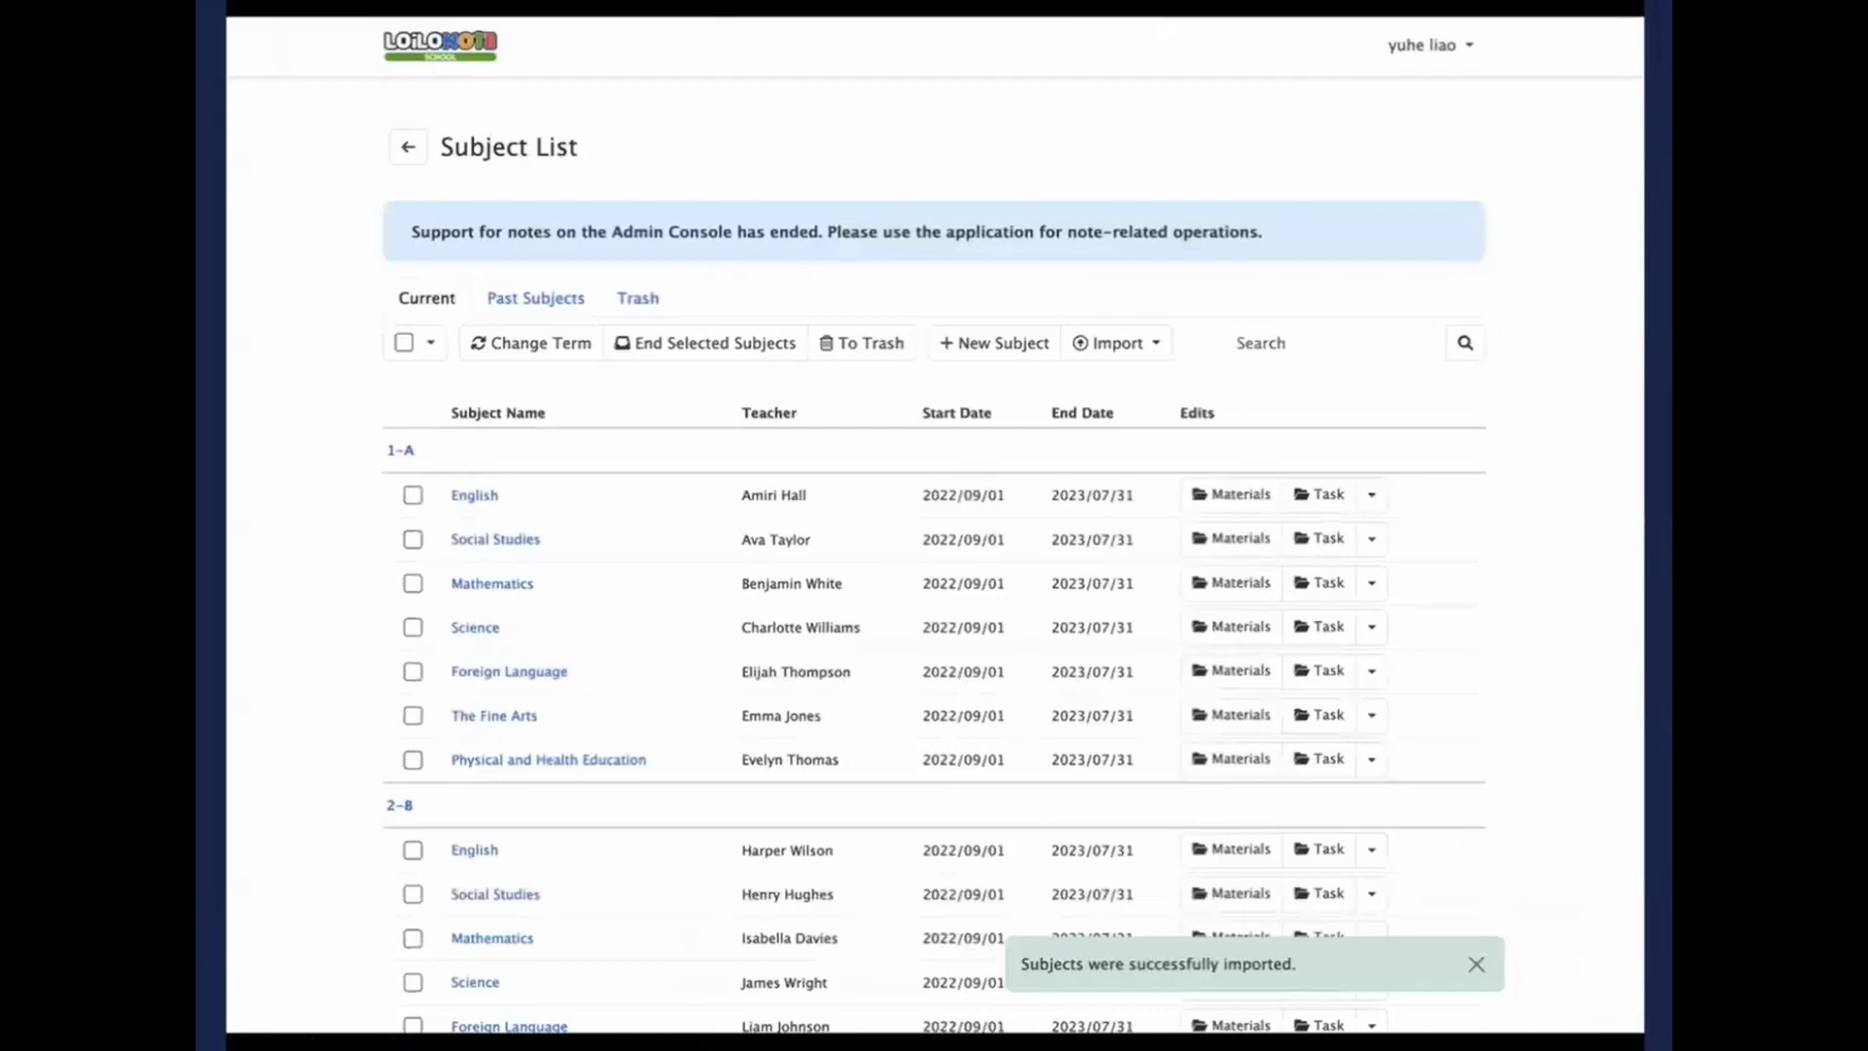
mouse_move(567, 404)
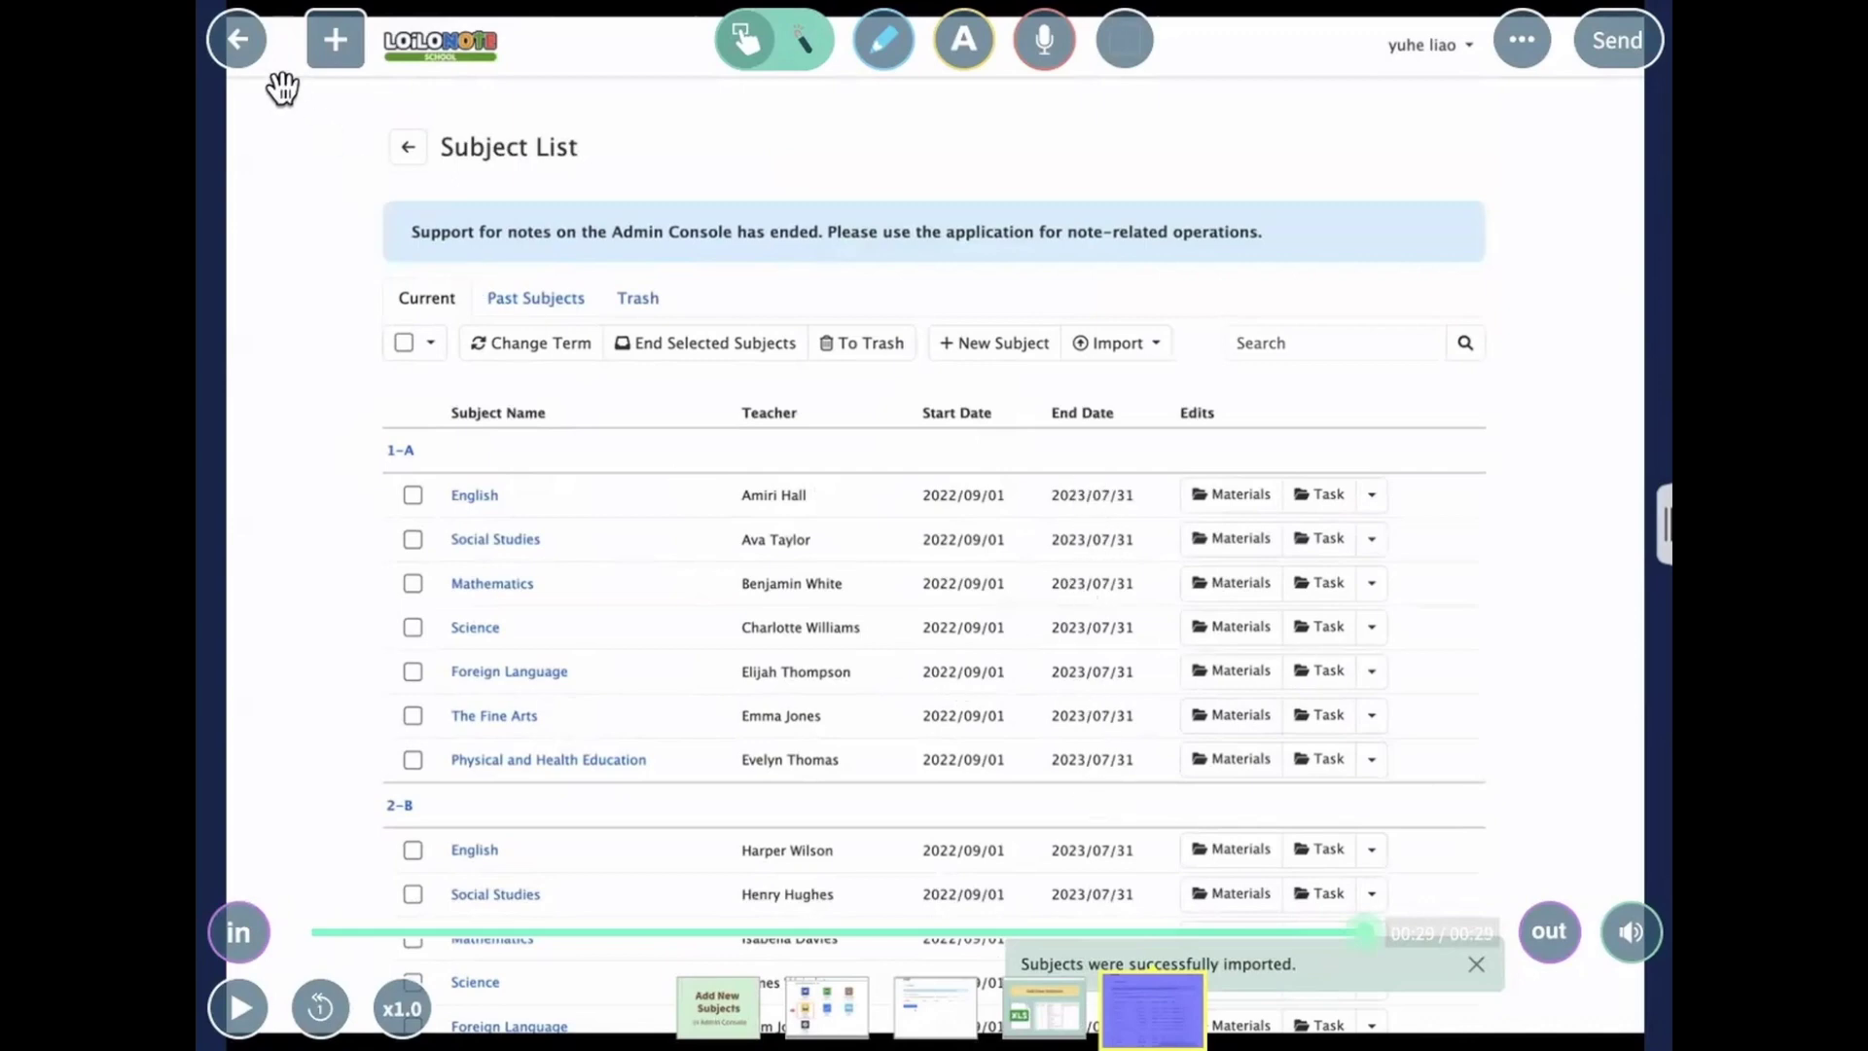
click(239, 39)
Open the Add New Subjects in the User Interface cards and start the "Let's create new subject" recording
scroll(755, 584, down, 5)
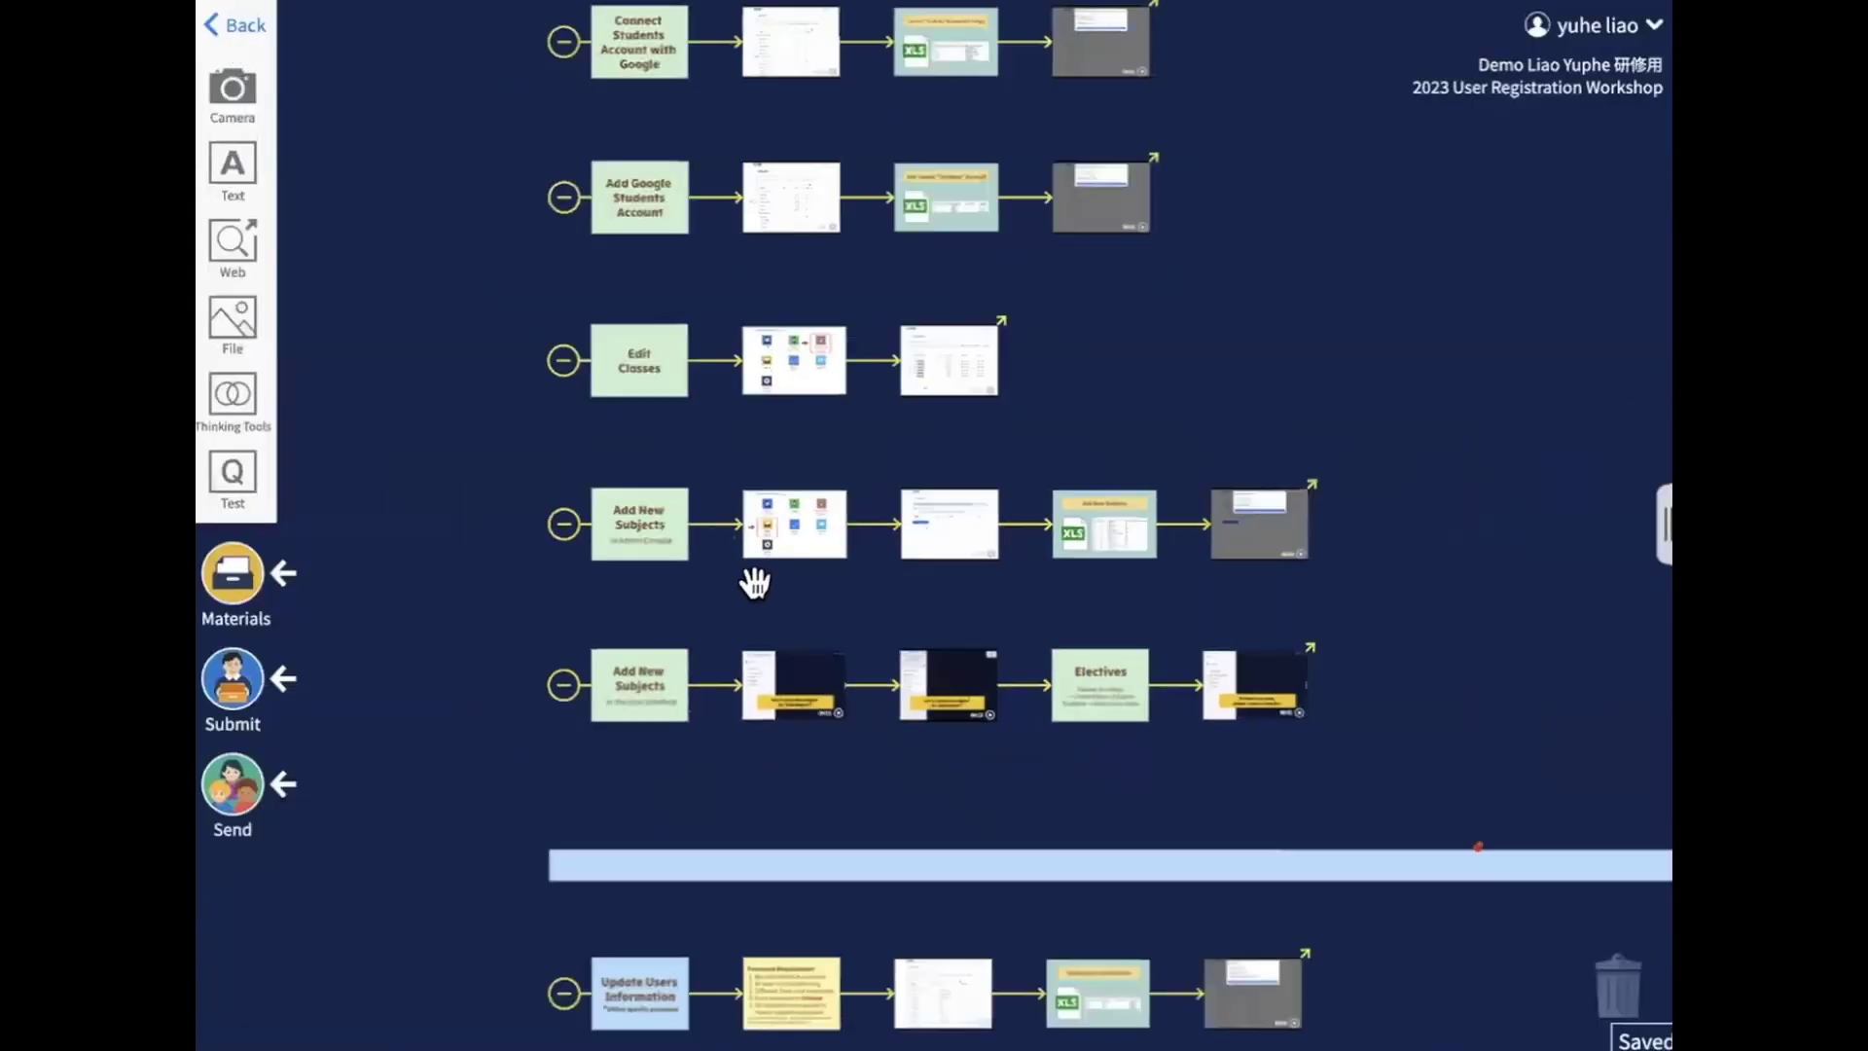
click(637, 696)
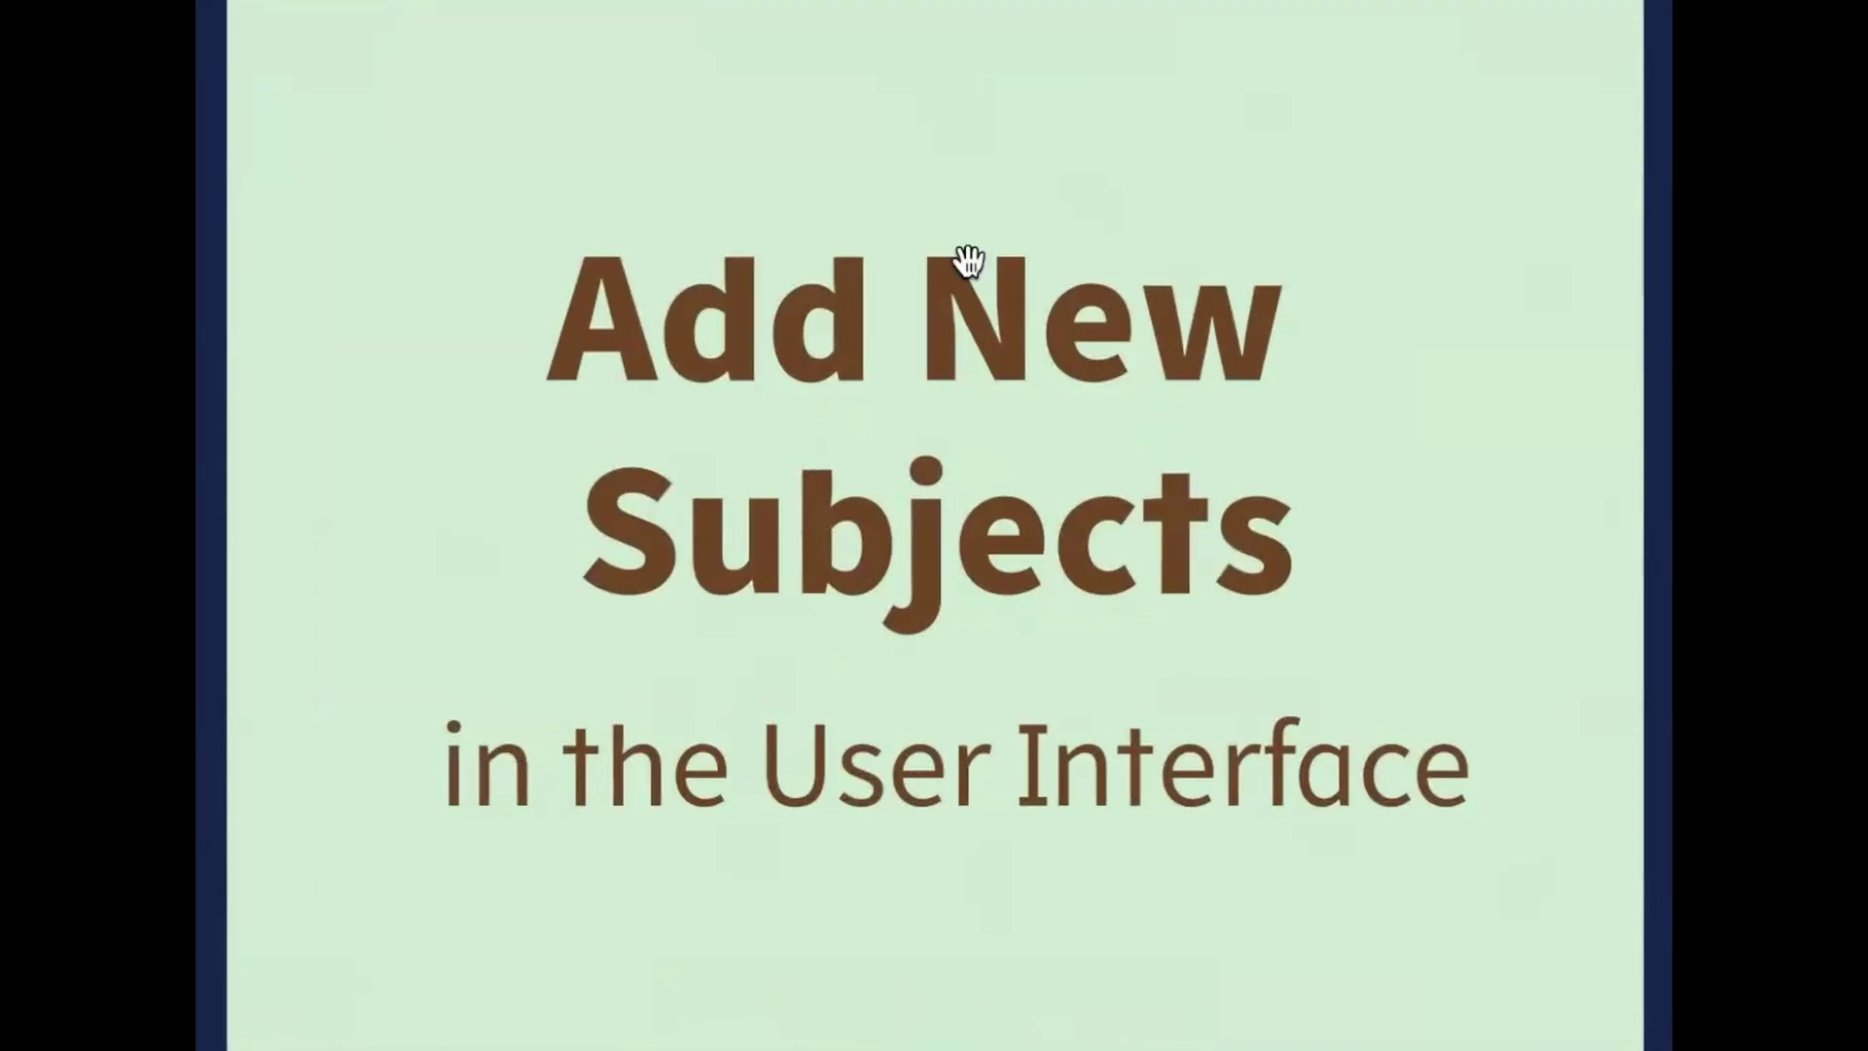
click(1205, 593)
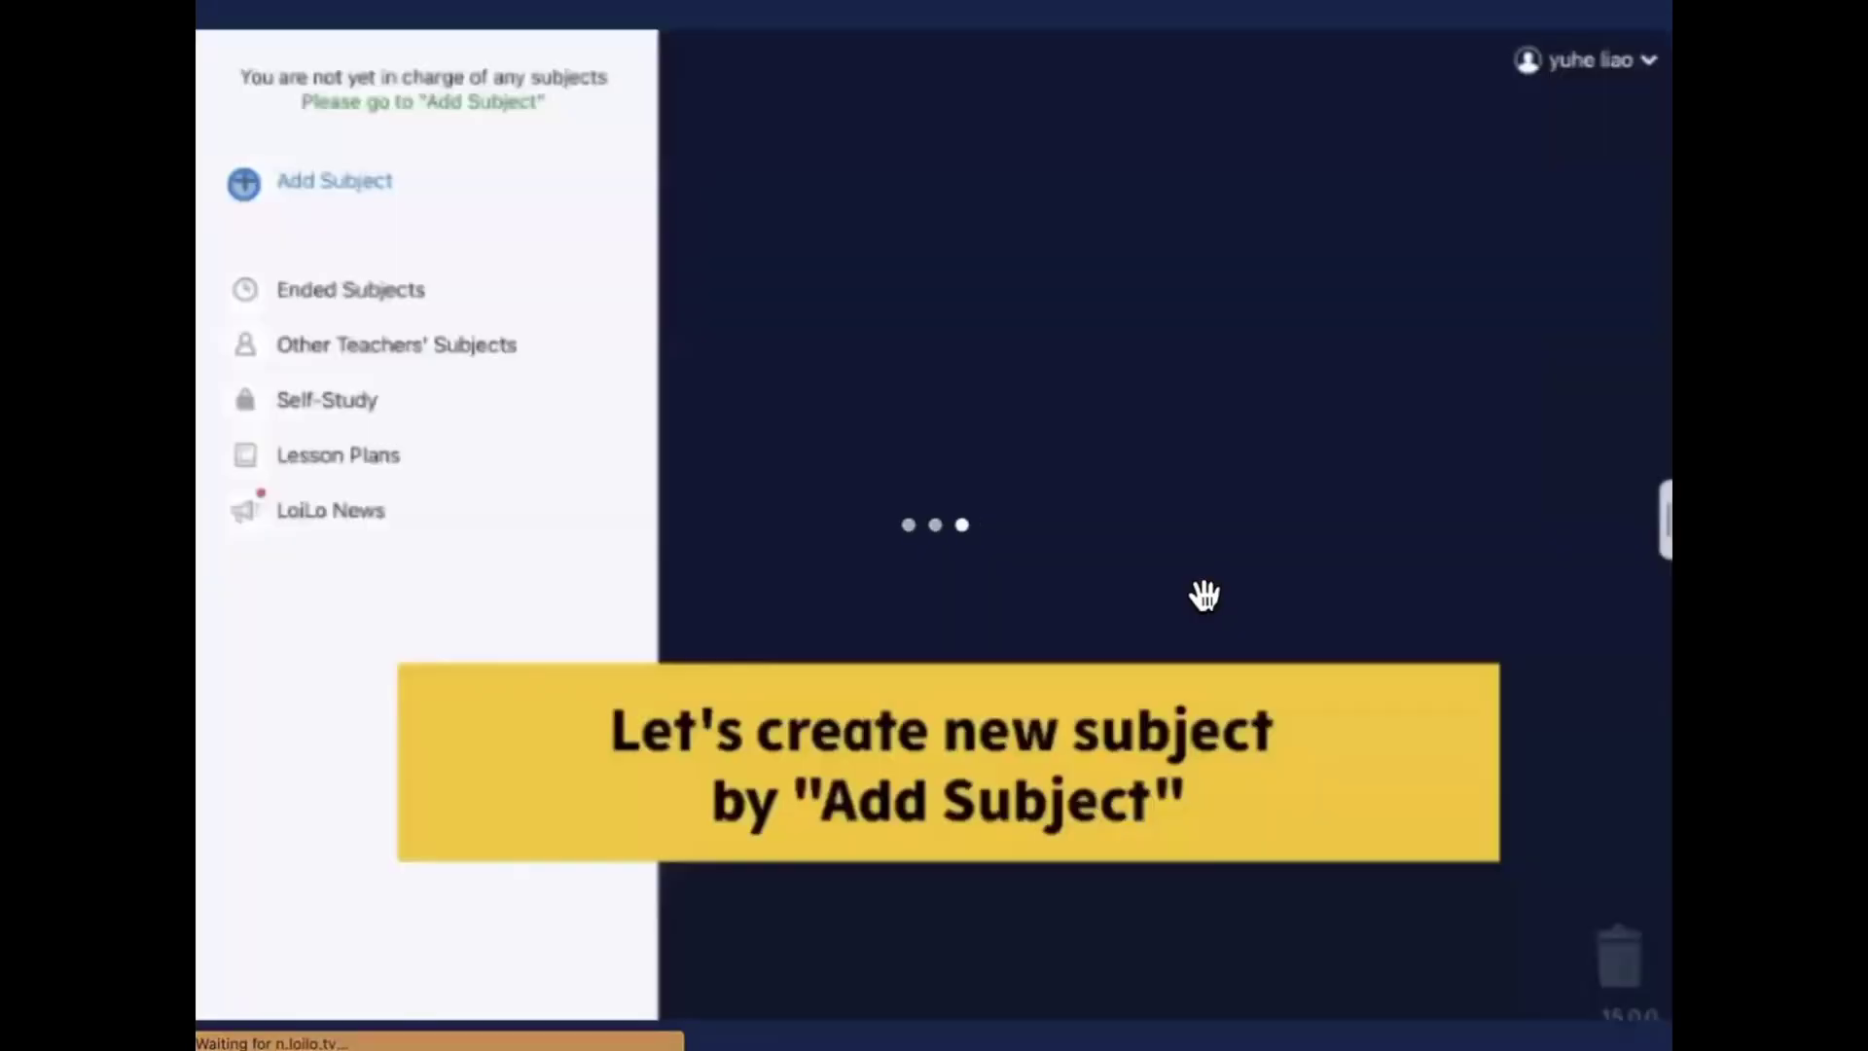
click(241, 1008)
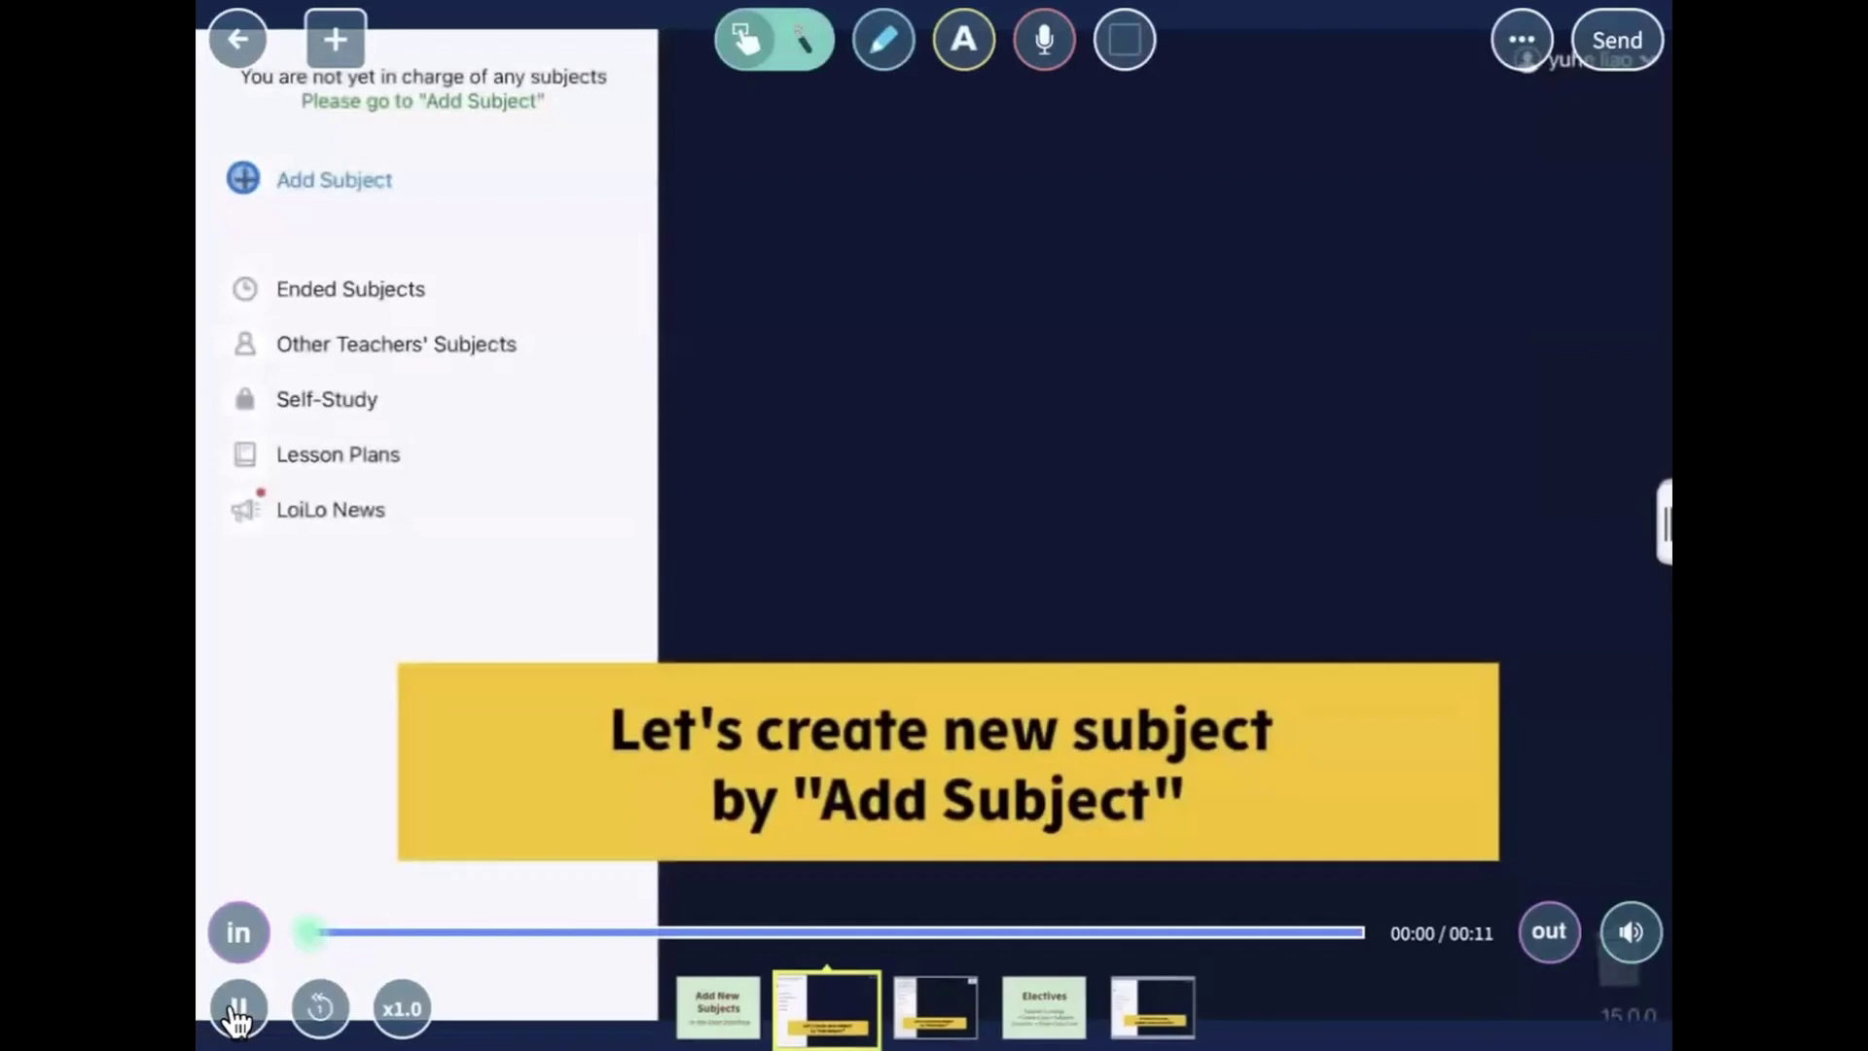